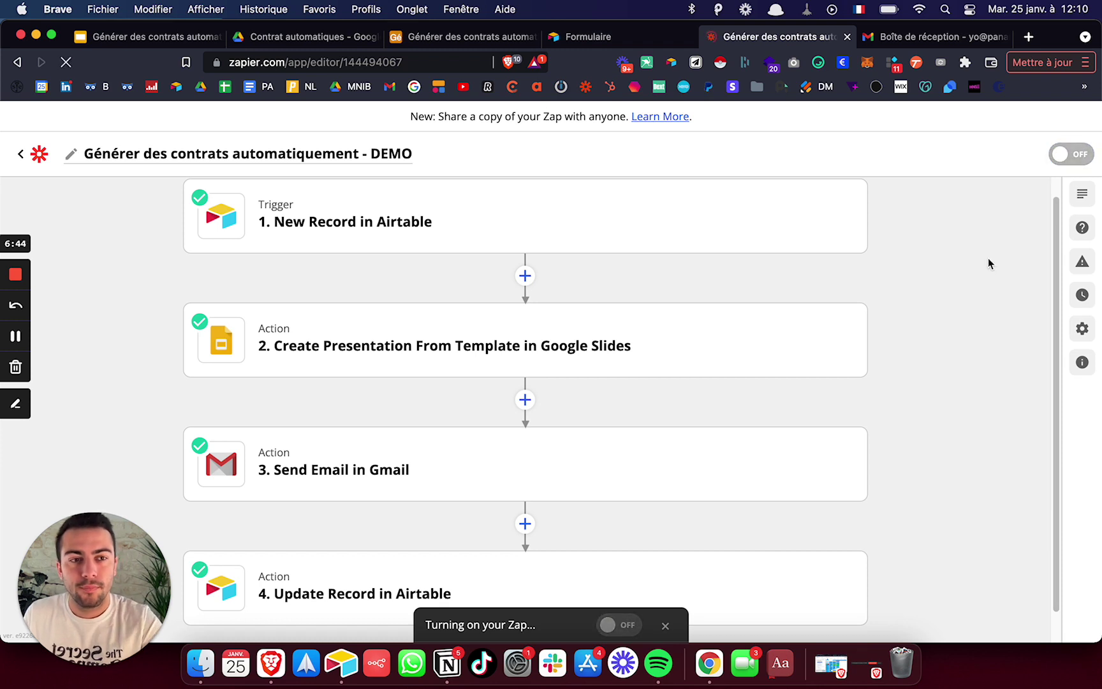
# - Reload the zap editor and try twice to switch the zap on; activation errors keep it off
pyautogui.press('super+r')
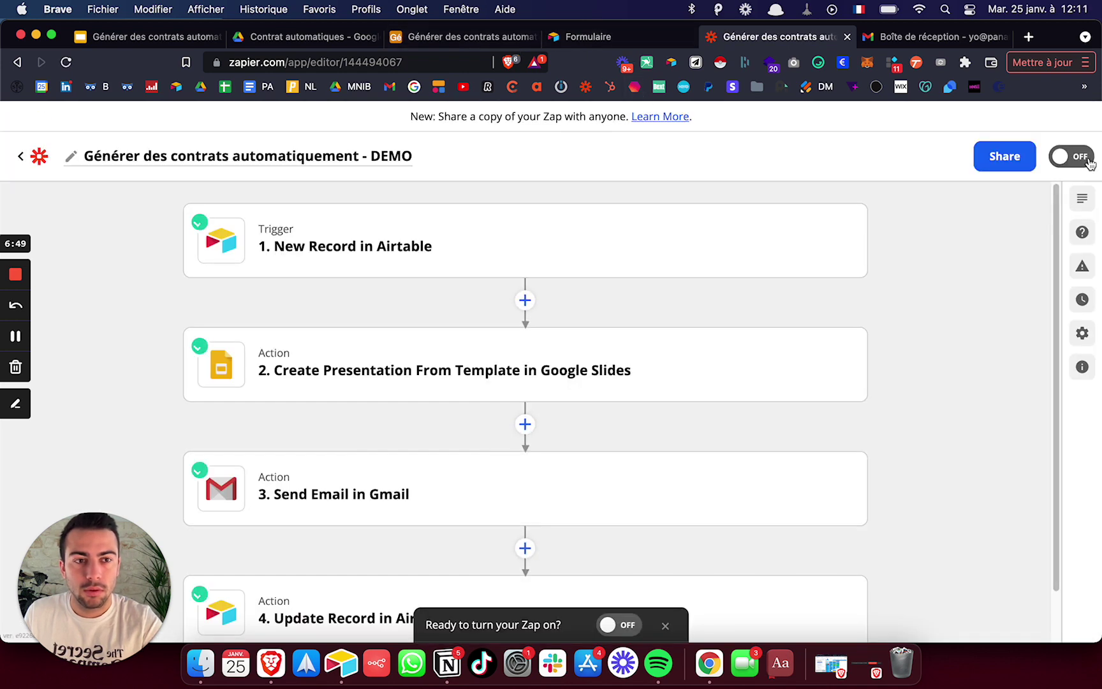
pyautogui.click(1085, 159)
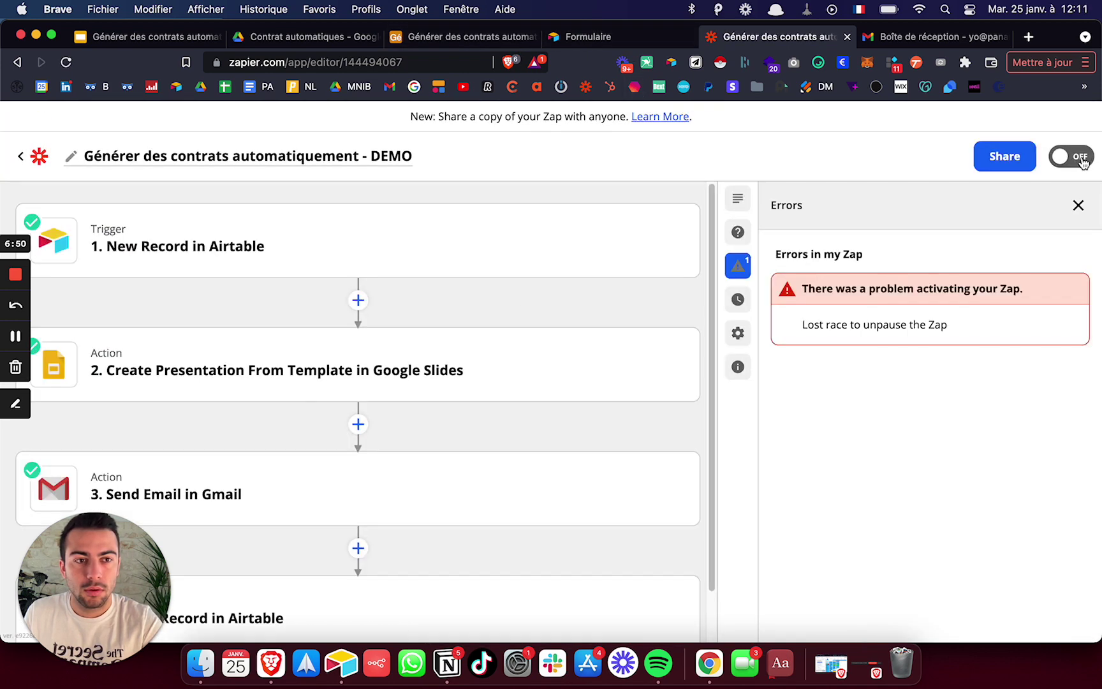
pyautogui.scroll(-2, 334, 365)
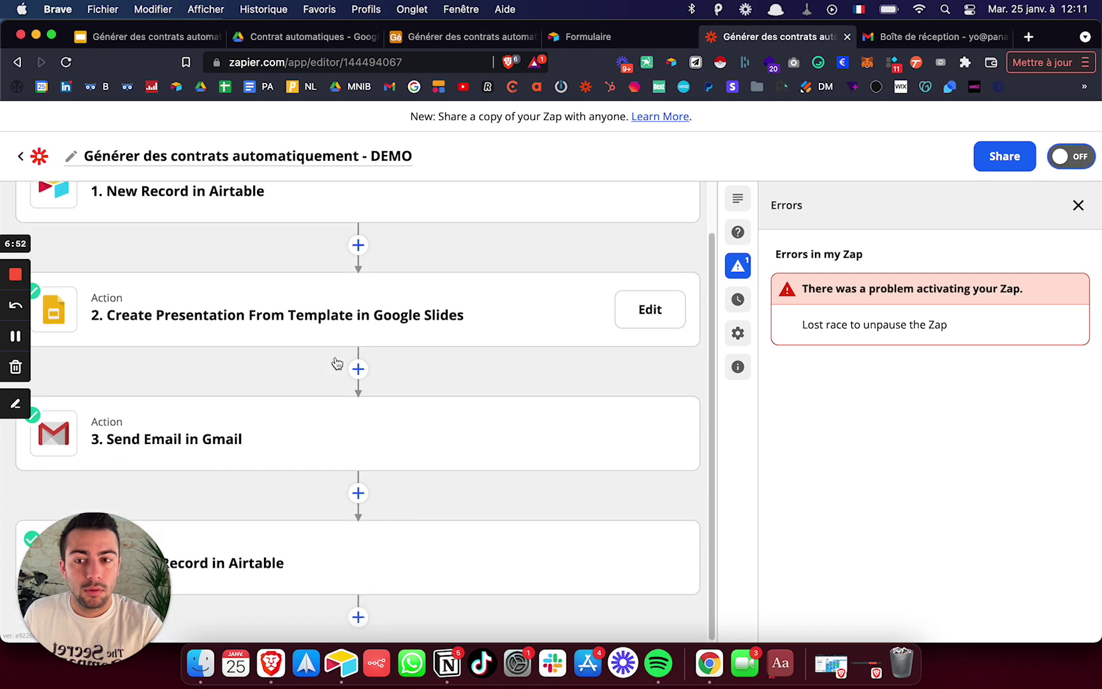
pyautogui.scroll(2, 334, 364)
pyautogui.click(1089, 165)
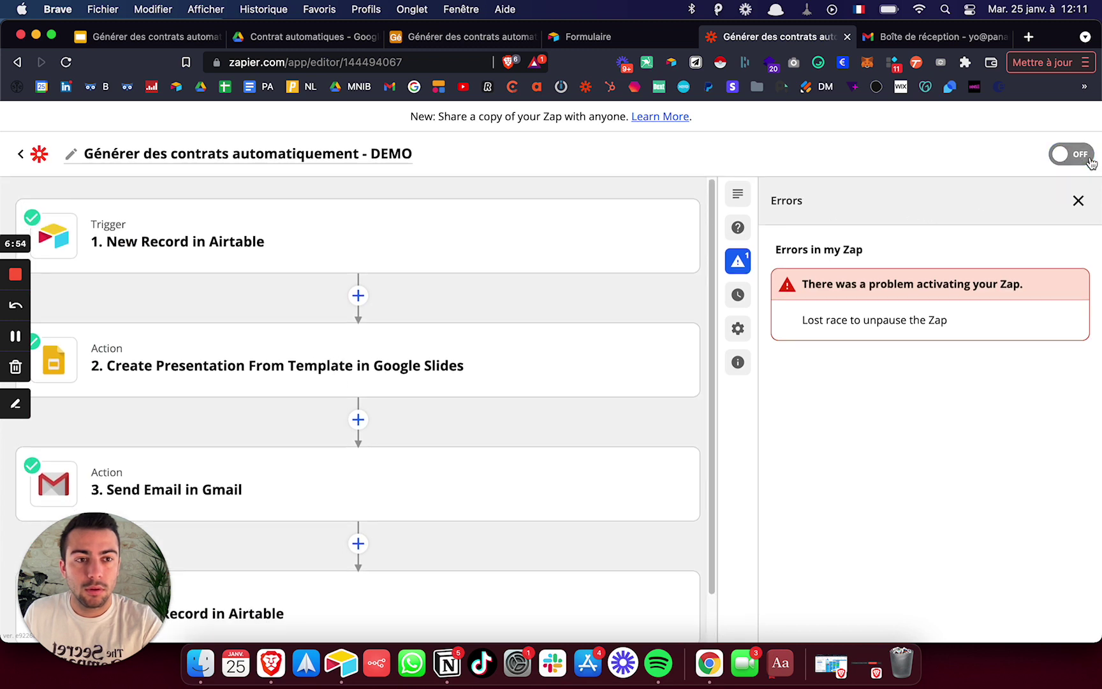
pyautogui.click(1078, 205)
pyautogui.press('super+r')
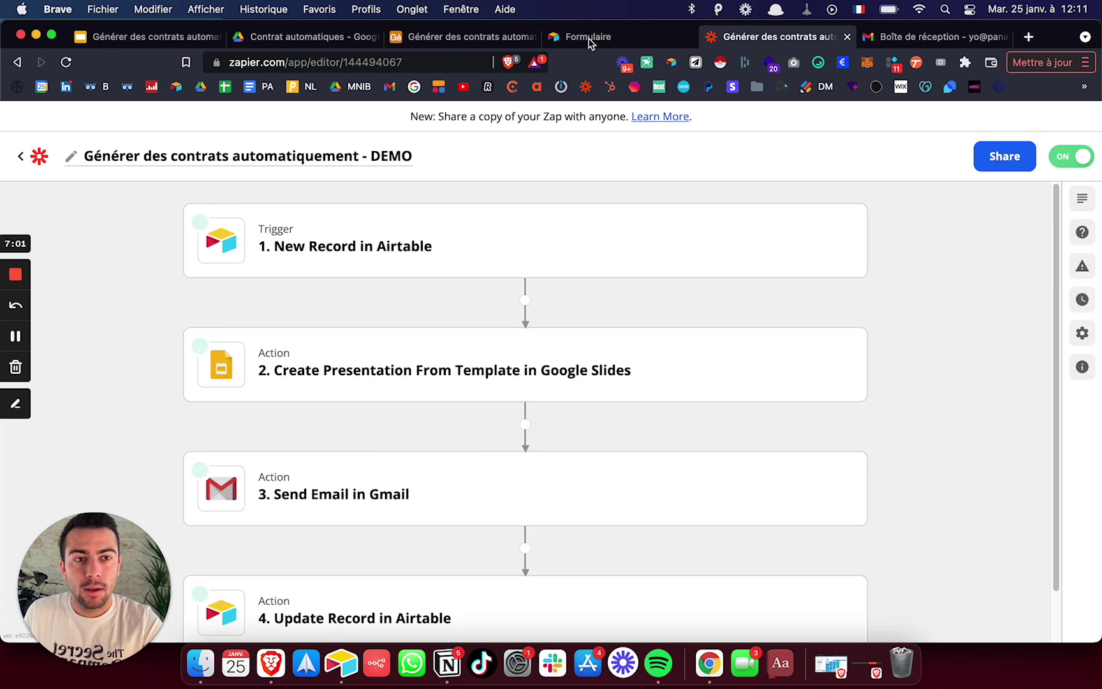
# - Submit a test entry through the Airtable form with the e-mail, first name and last name filled in
pyautogui.click(597, 36)
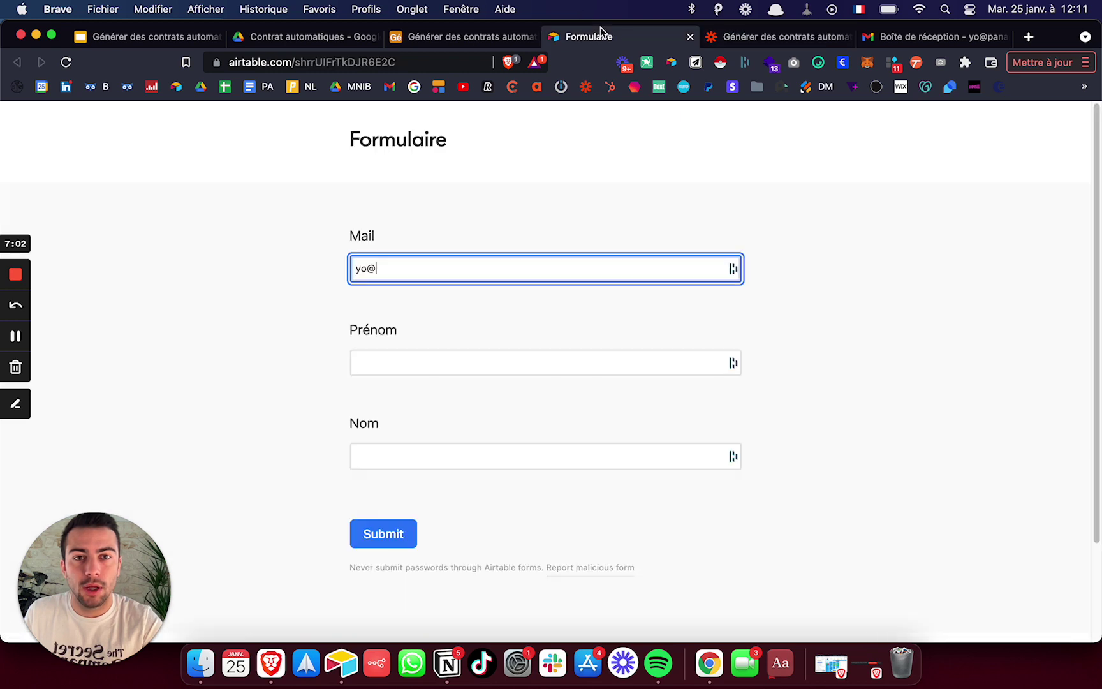
pyautogui.click(436, 268)
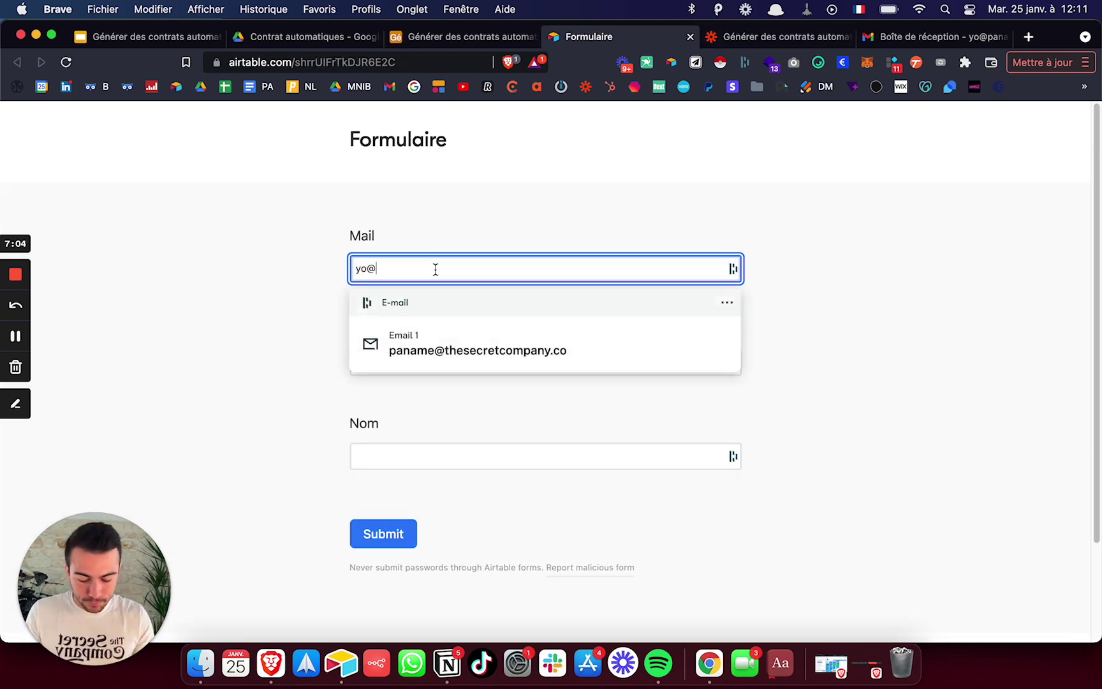
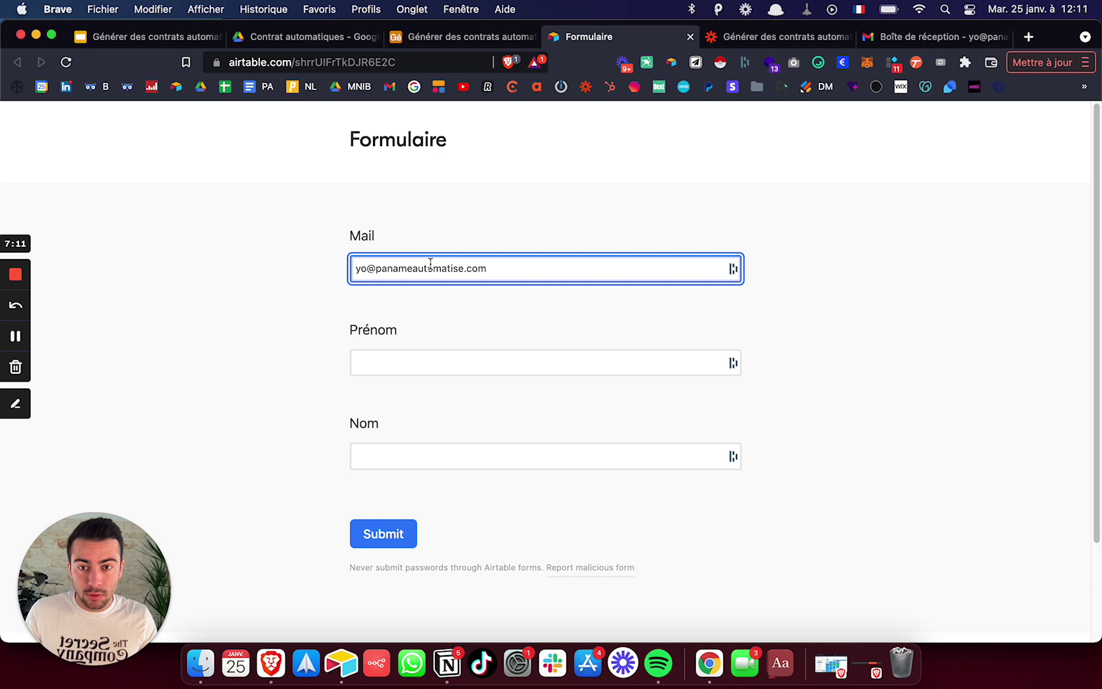
pyautogui.click(503, 362)
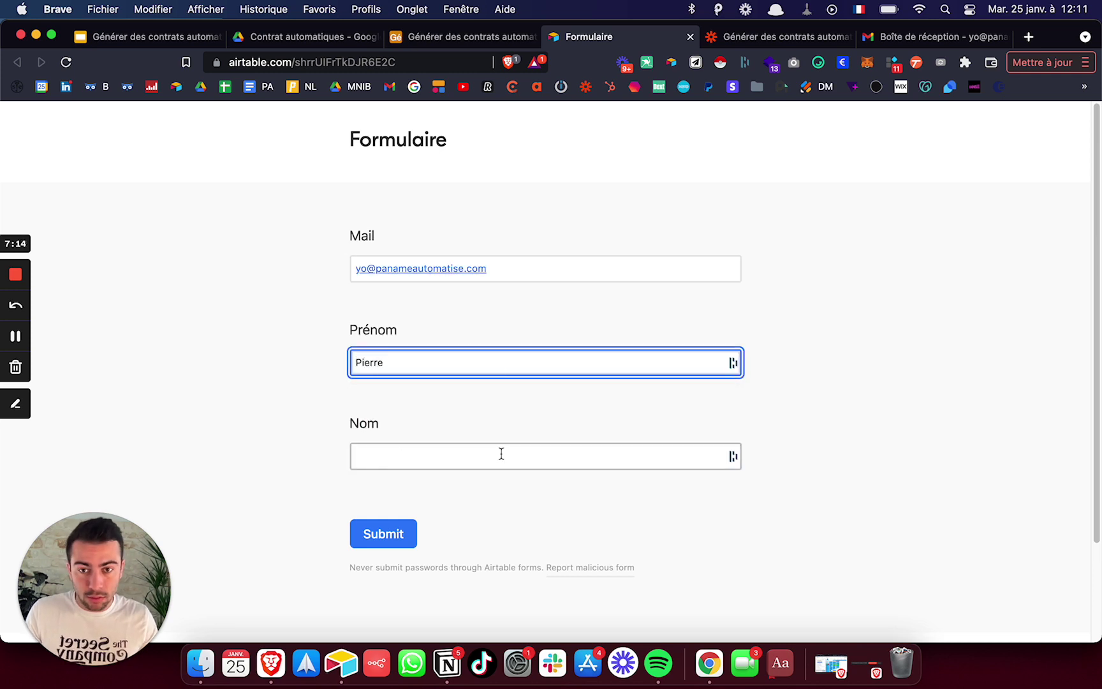
pyautogui.click(501, 455)
pyautogui.write('Webinar')
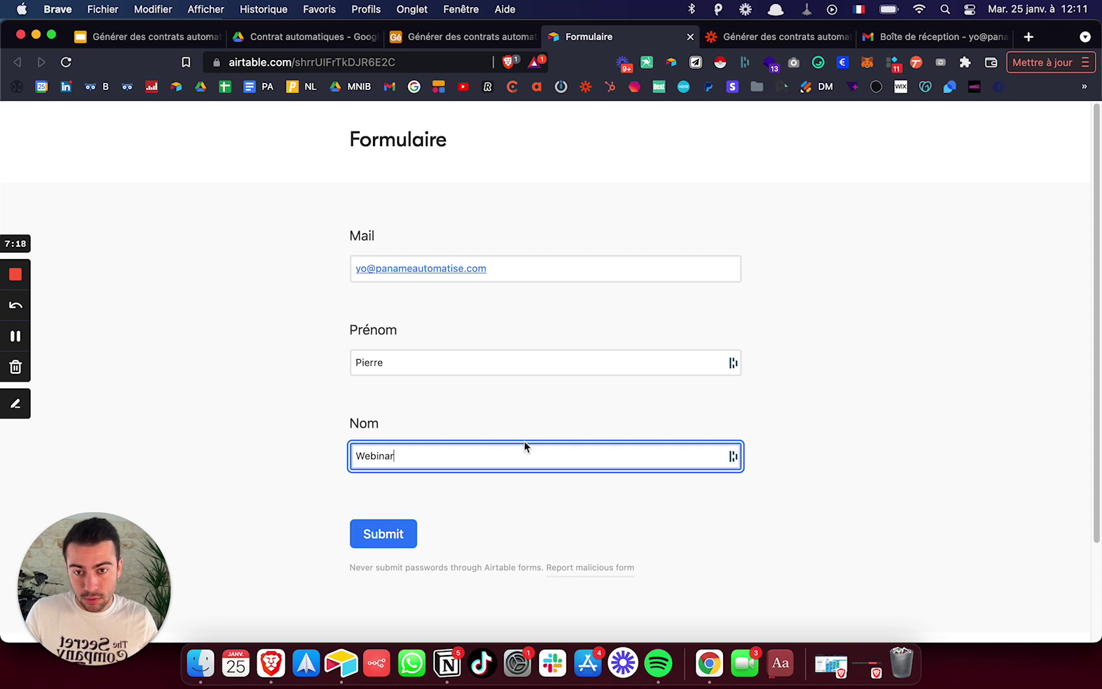
pyautogui.click(414, 533)
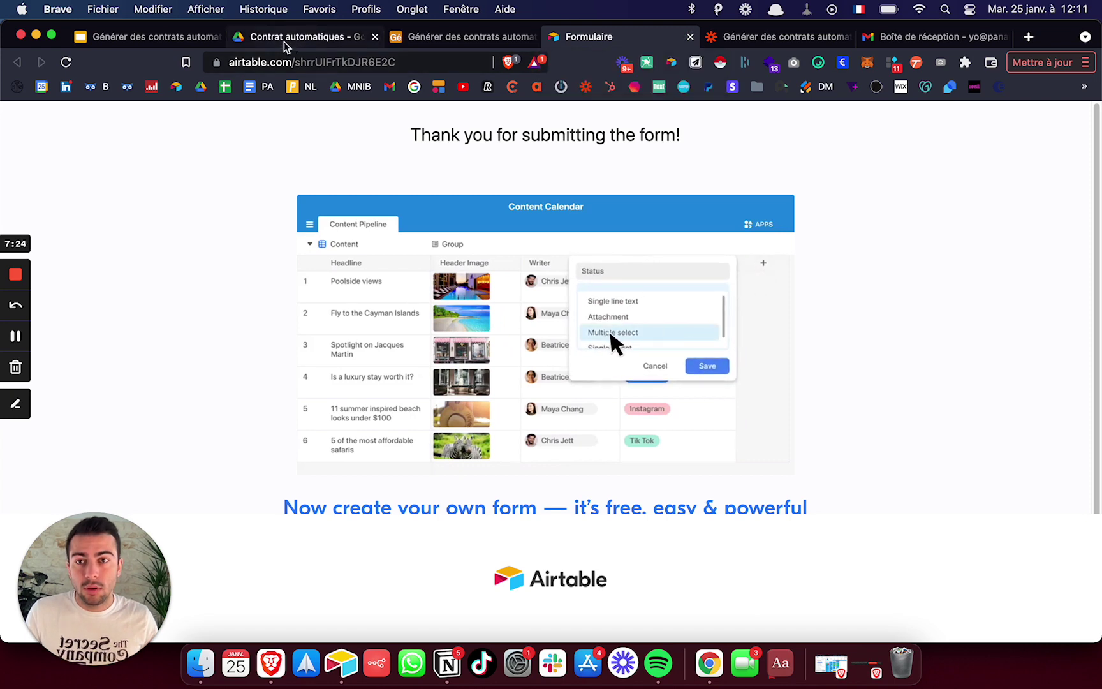
pyautogui.click(943, 40)
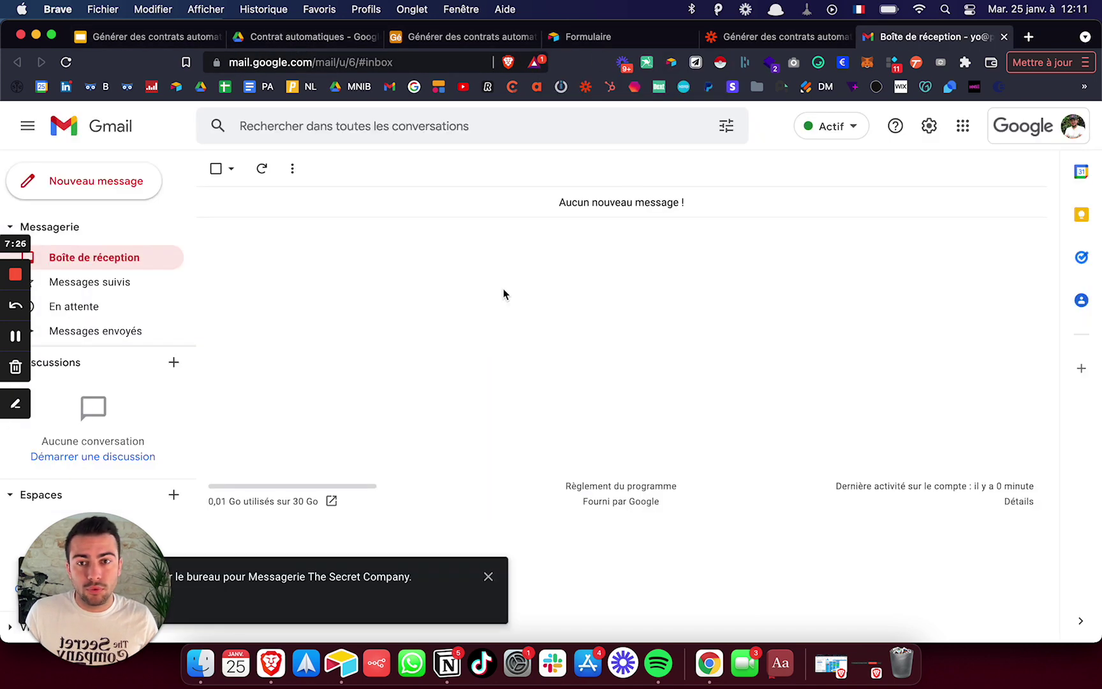
# - Reload and refresh the Gmail inbox to look for the contract e-mail, dismissing the banner
pyautogui.press('super+r')
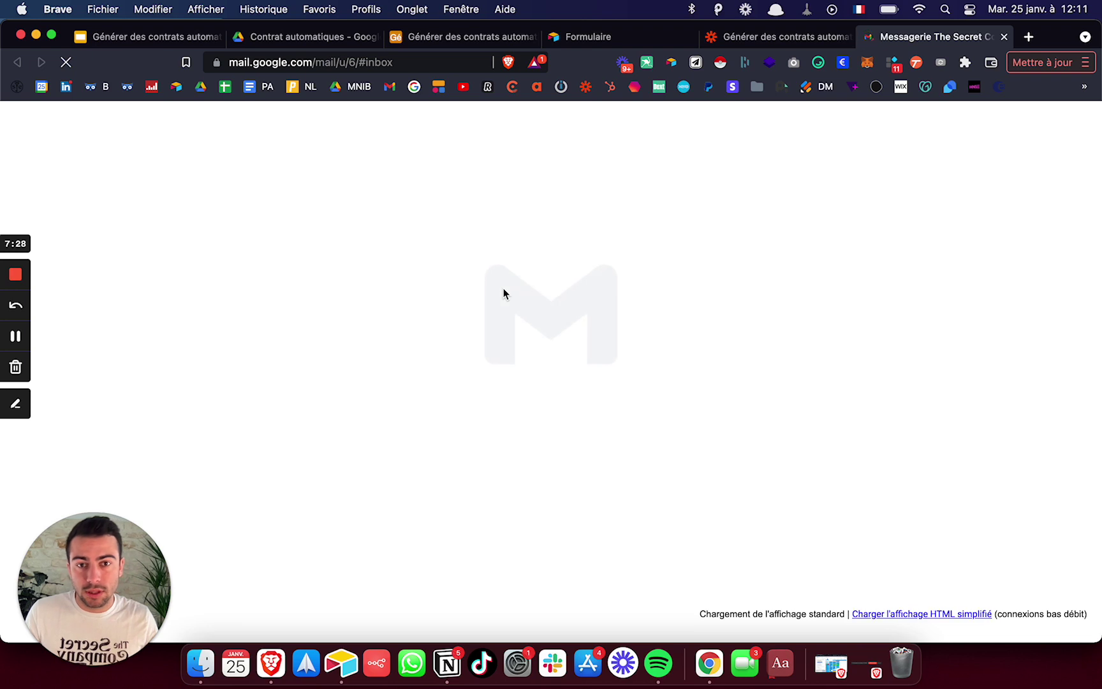
pyautogui.click(262, 169)
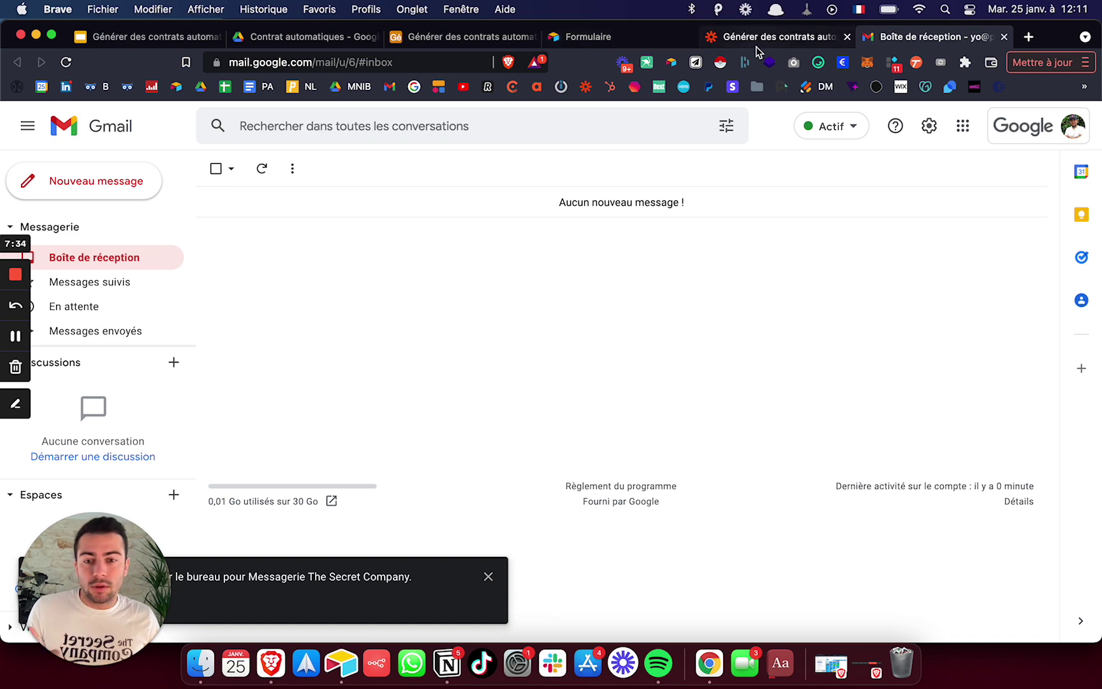
pyautogui.click(488, 576)
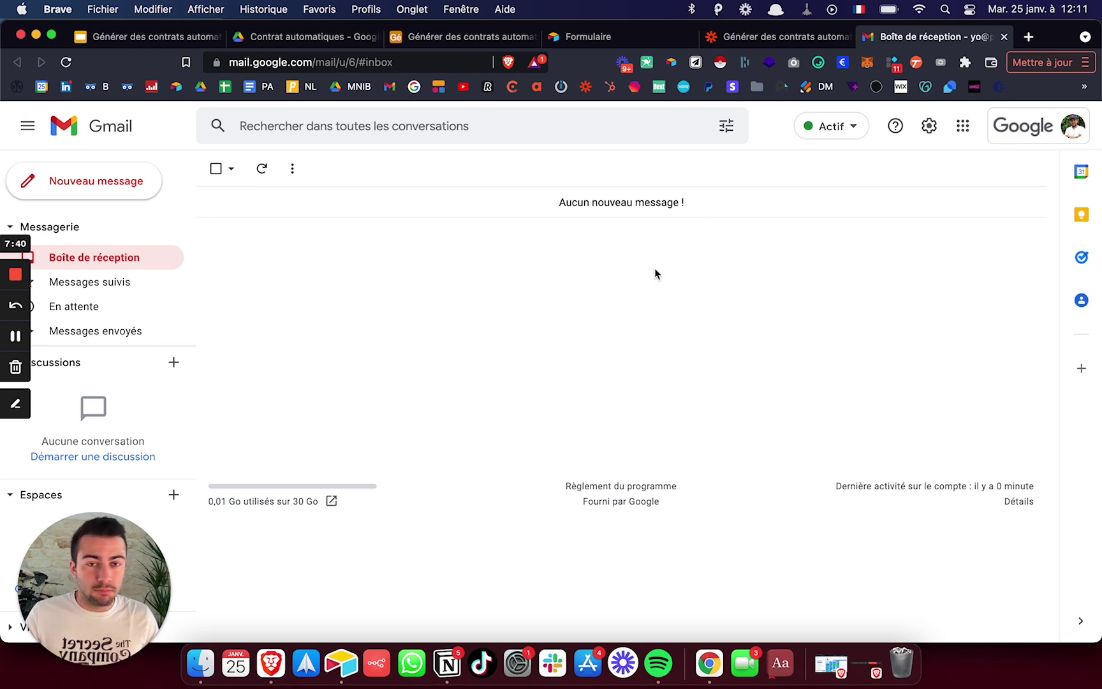
pyautogui.click(589, 37)
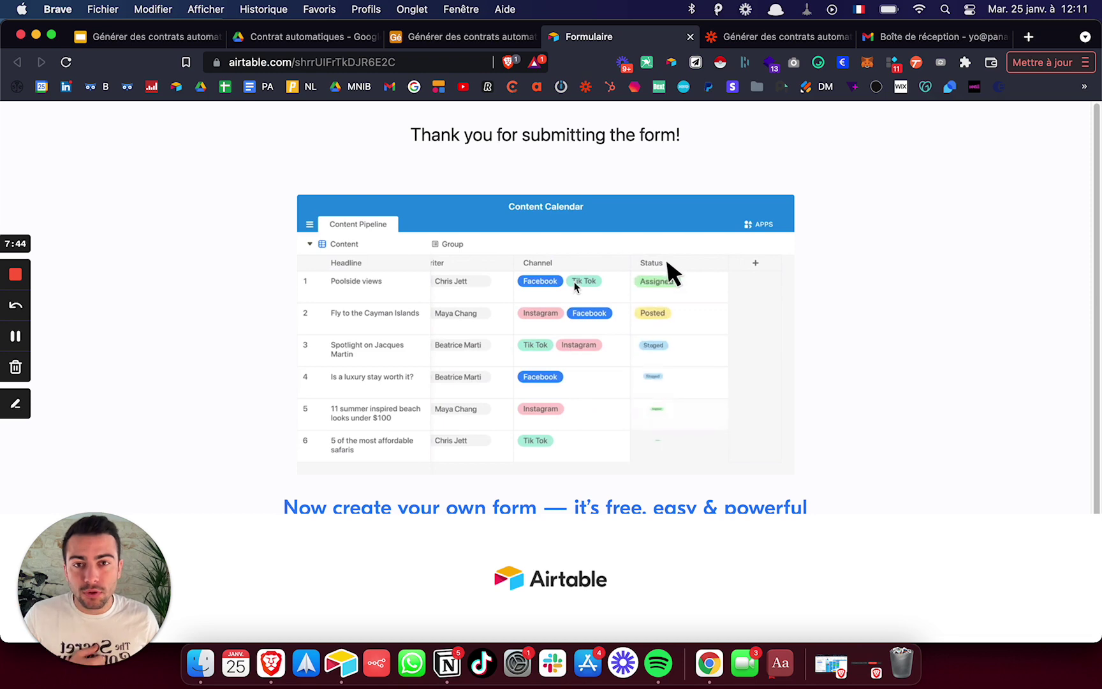
pyautogui.click(470, 39)
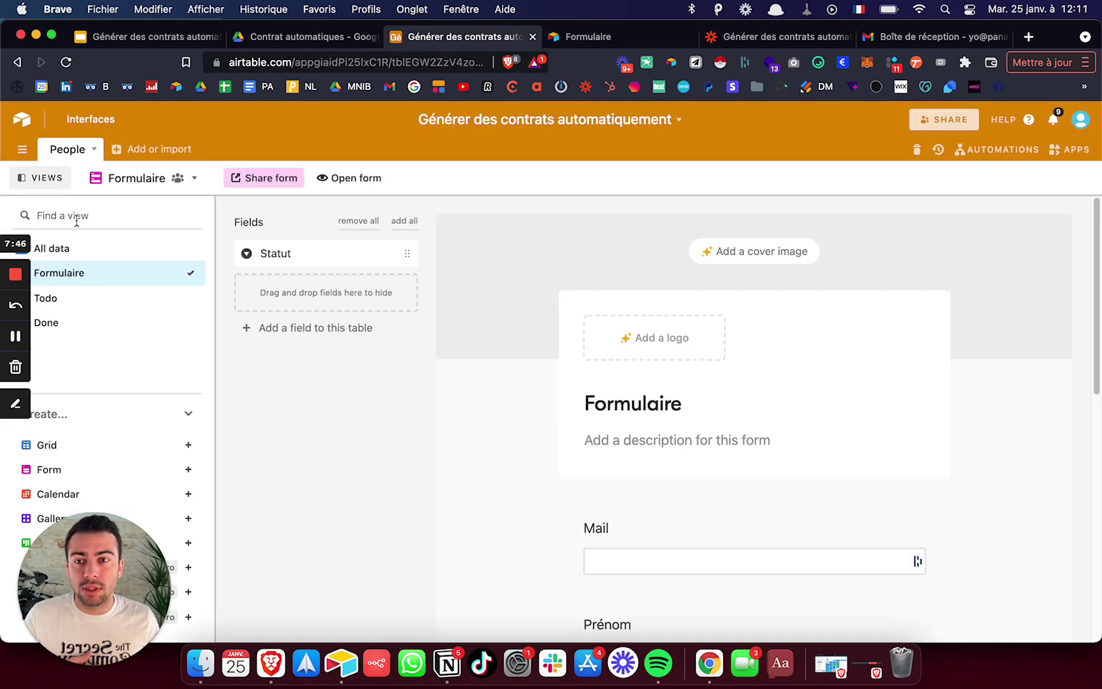
# - Review the People table's All data, Done and Todo views, checking the Done view's Statut filter
pyautogui.click(72, 250)
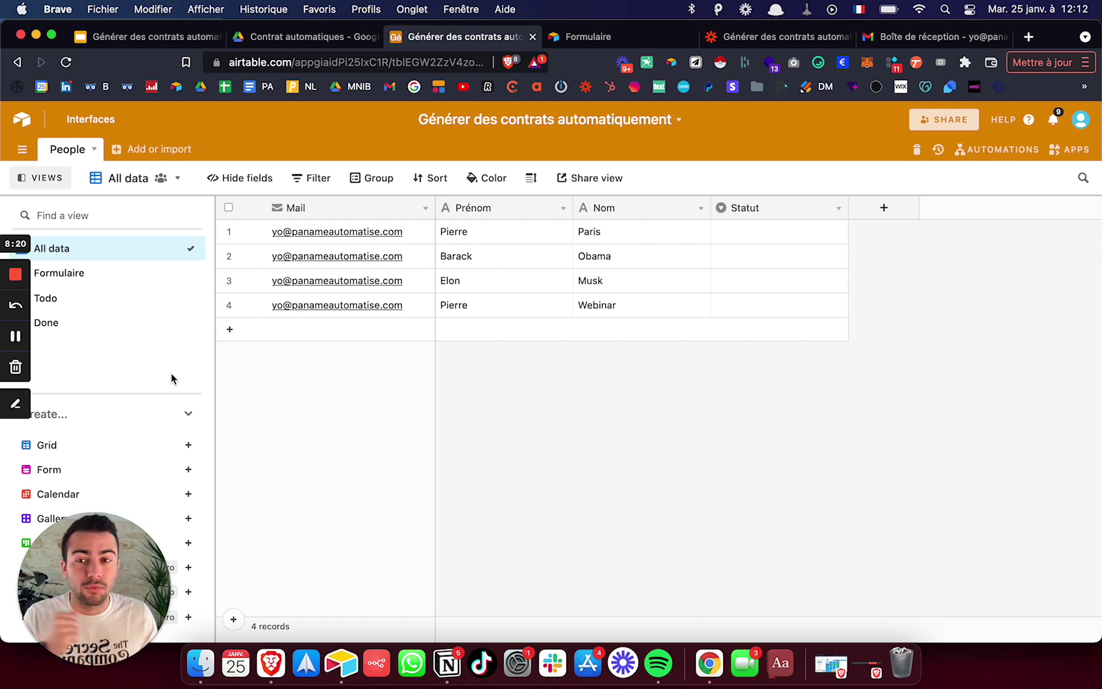
pyautogui.click(86, 329)
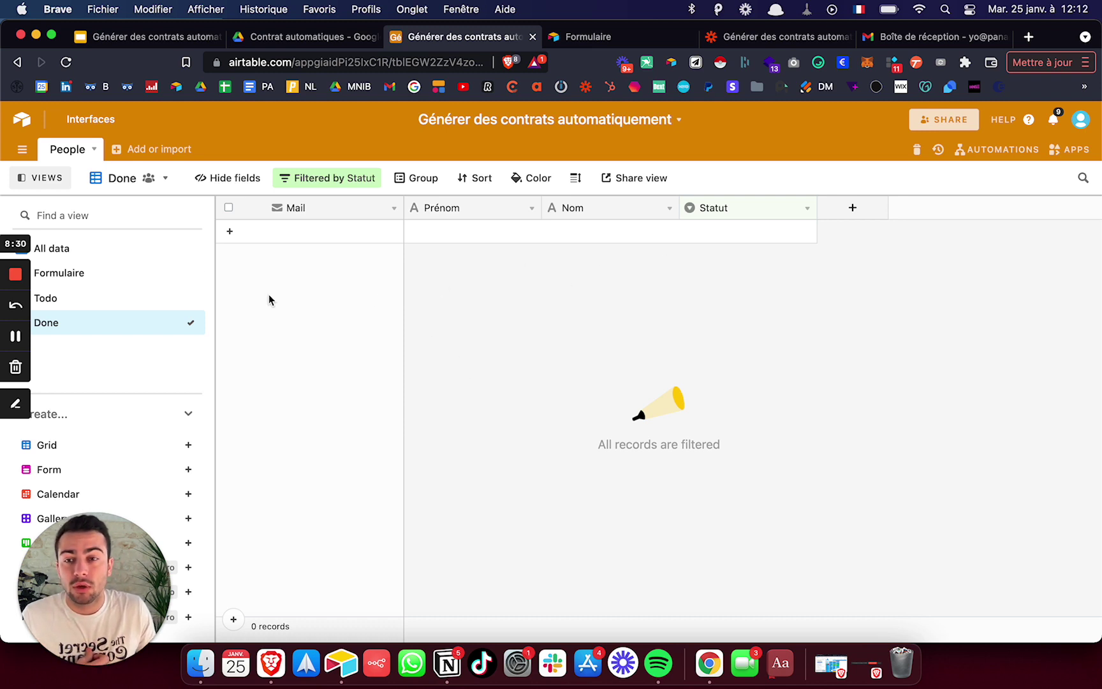
pyautogui.click(326, 180)
pyautogui.click(520, 367)
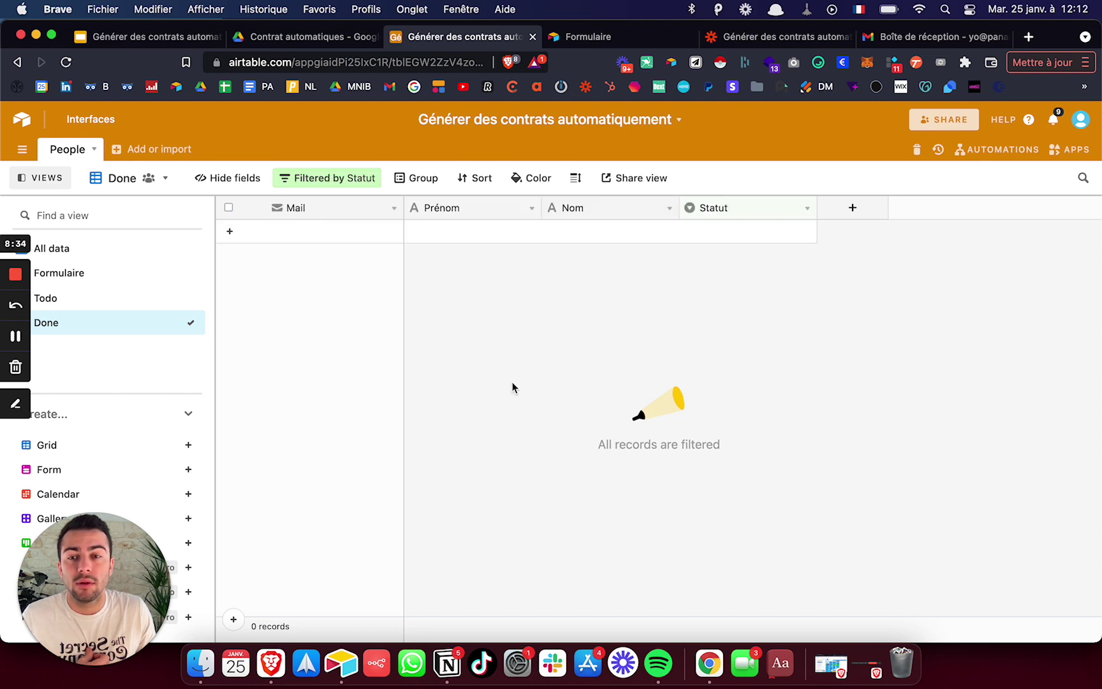
pyautogui.click(100, 305)
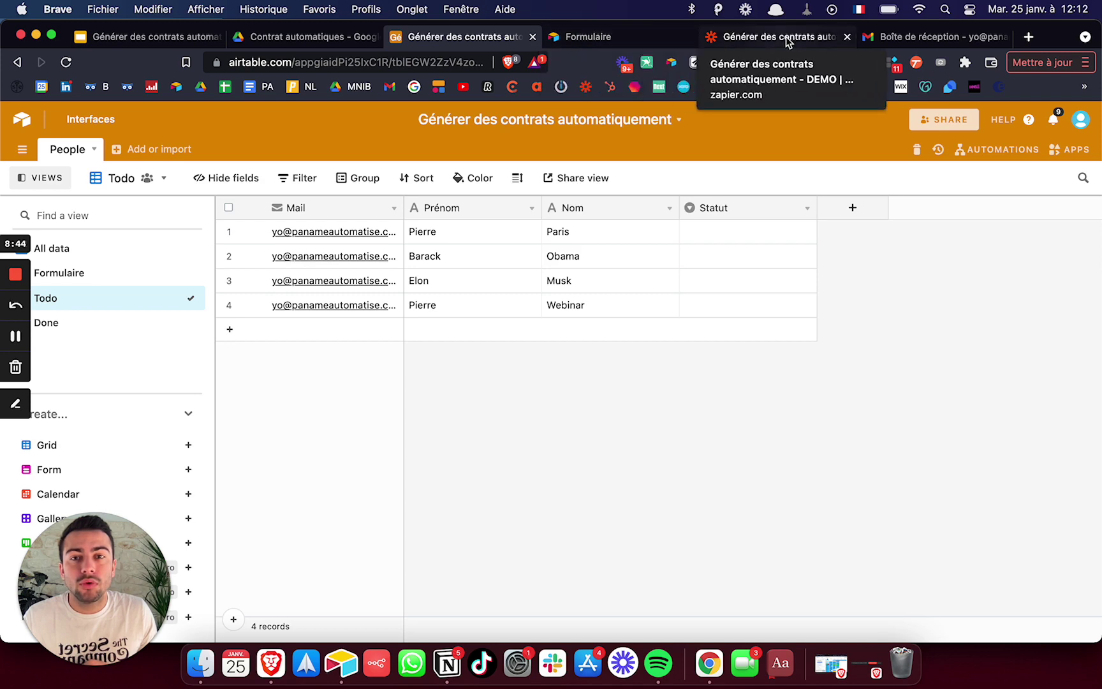
pyautogui.click(293, 37)
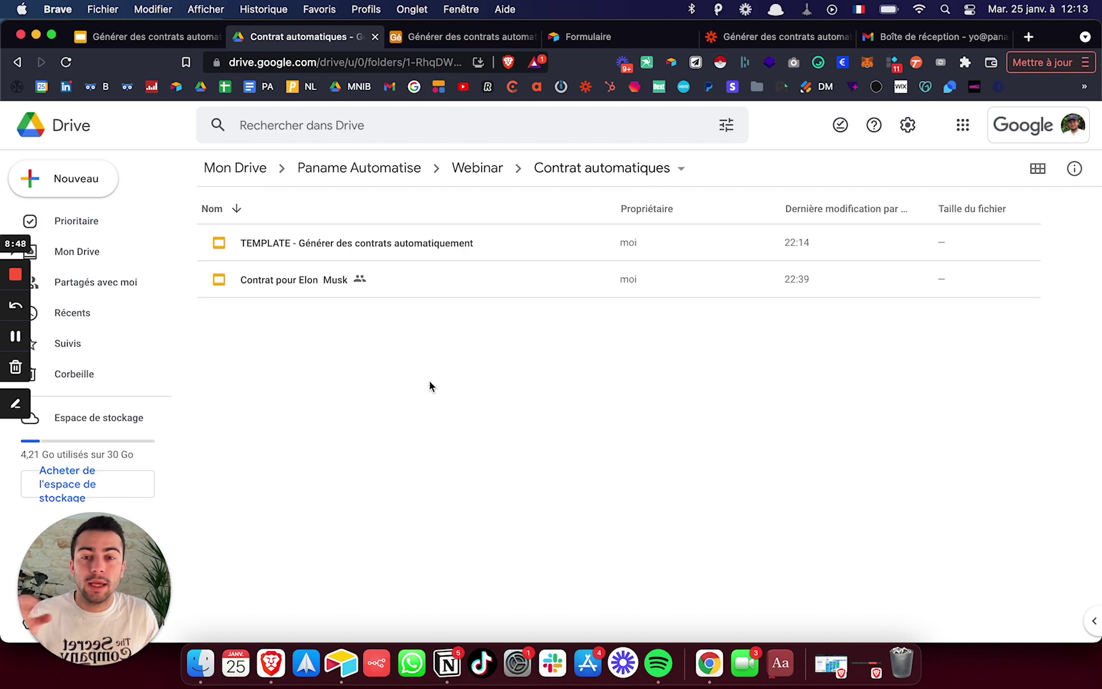
# - Open 'TEMPLATE - Générer des contrats automatiquement' from the Contrat automatiques Drive folder
pyautogui.doubleClick(413, 244)
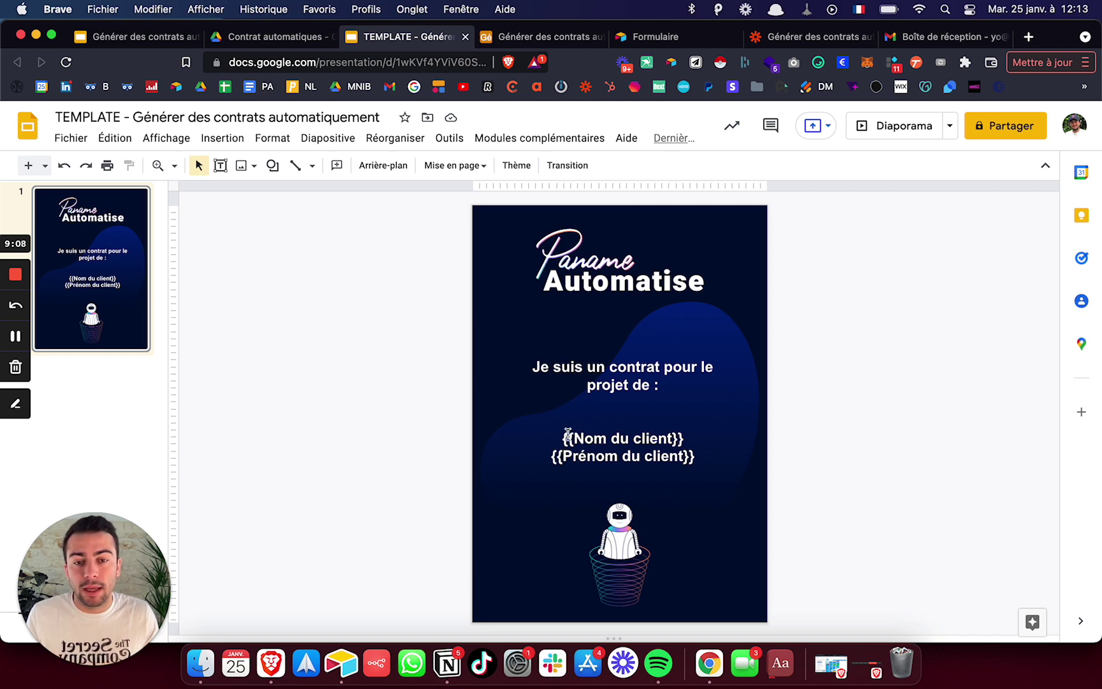
# - Select the template text box holding the {{Nom du client}} and {{Prénom du client}} placeholders
pyautogui.click(567, 435)
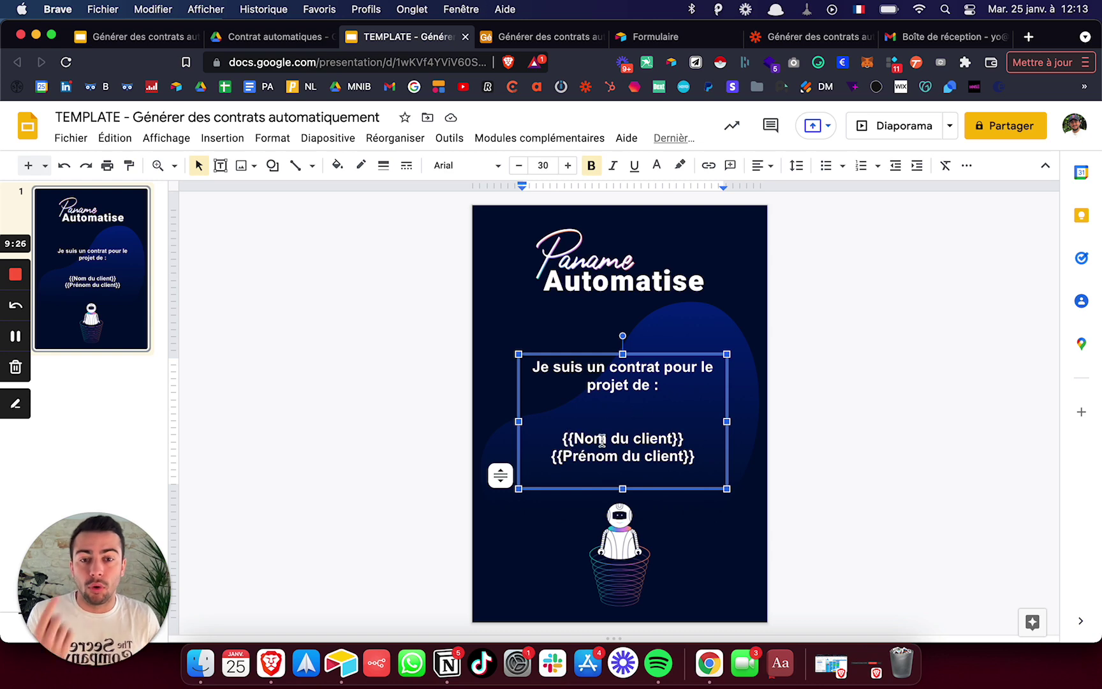
pyautogui.click(653, 36)
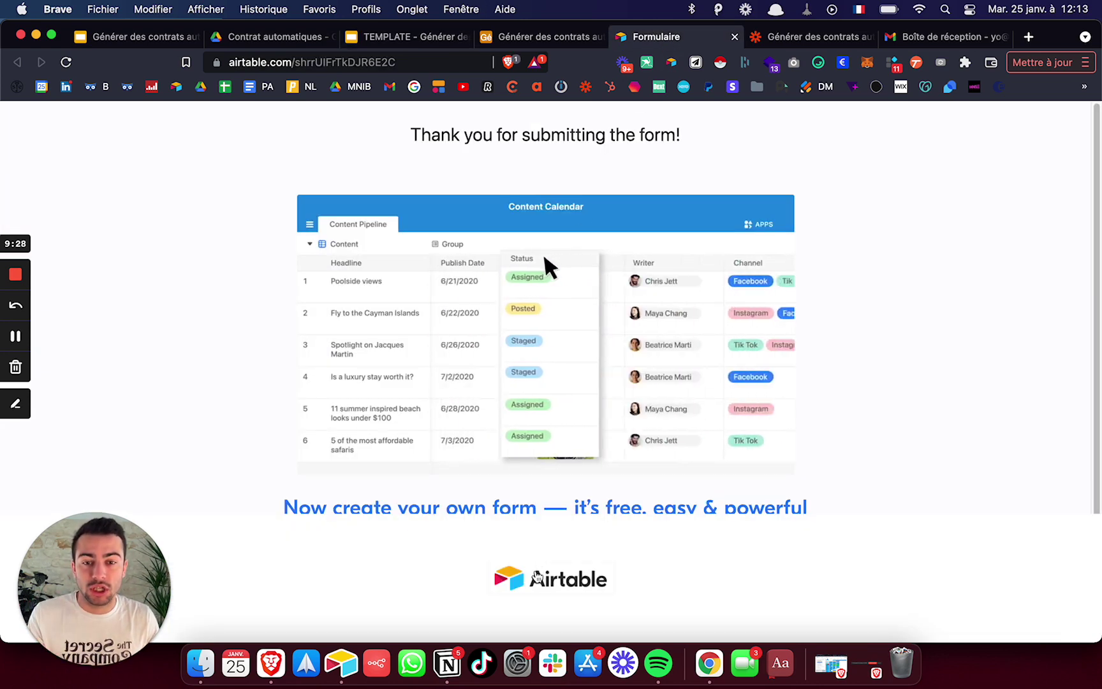
# - Open the base's Formulaire view as a live form in a new tab and check its Nom and Prénom fields
pyautogui.scroll(-2, 542, 511)
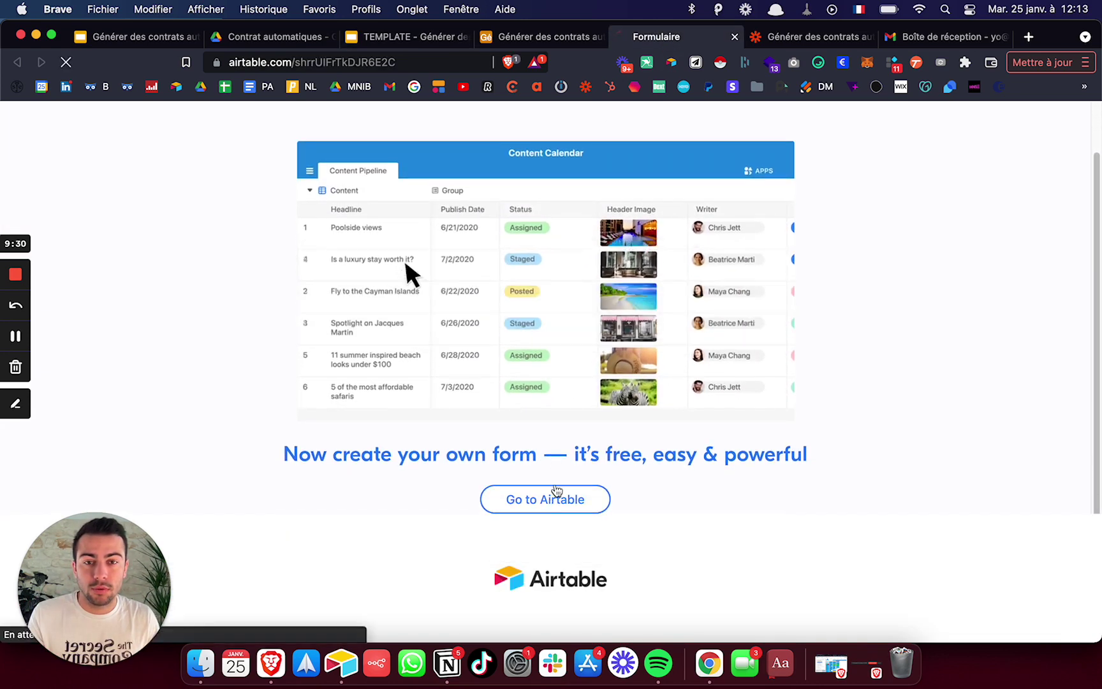
pyautogui.click(549, 499)
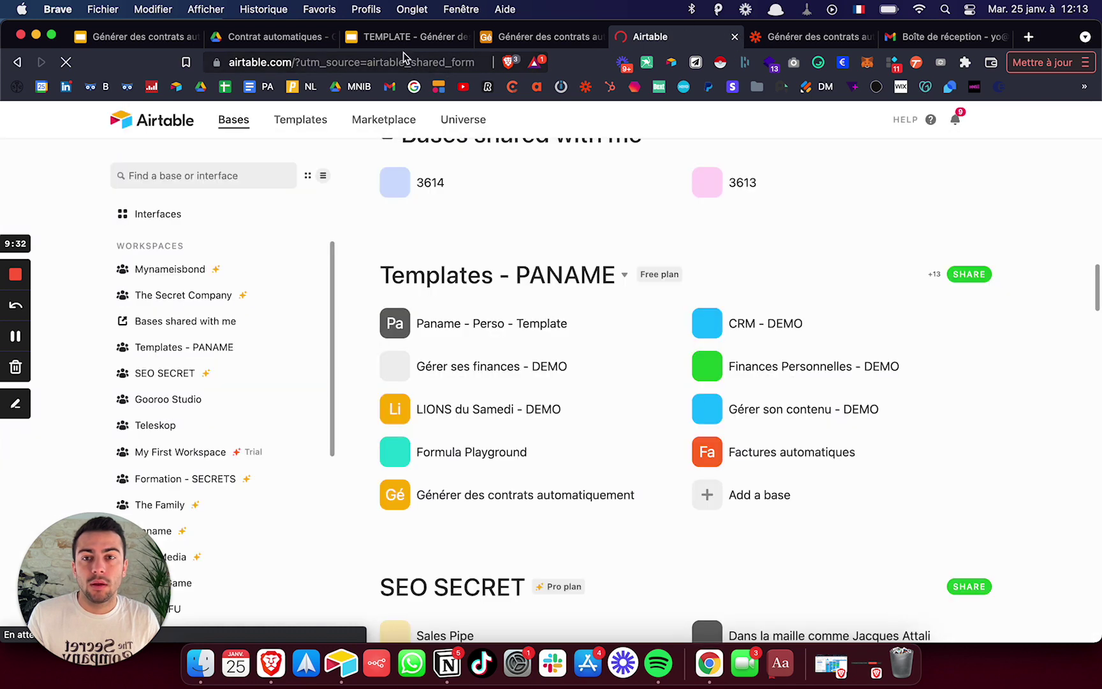
pyautogui.click(735, 36)
pyautogui.click(548, 36)
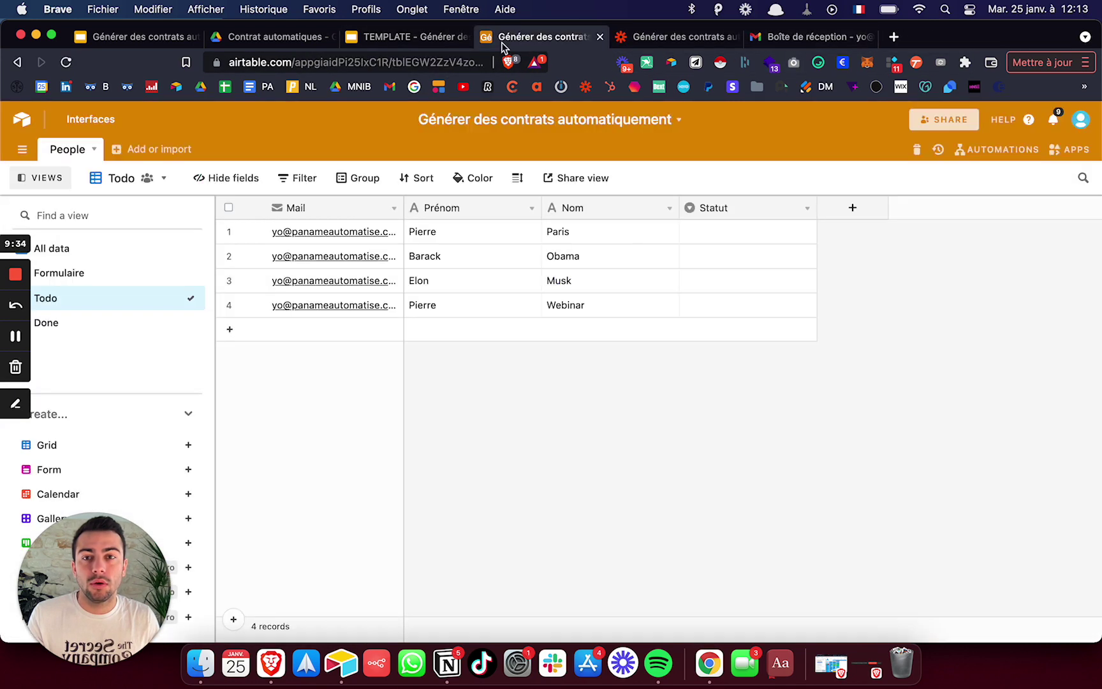
pyautogui.click(94, 273)
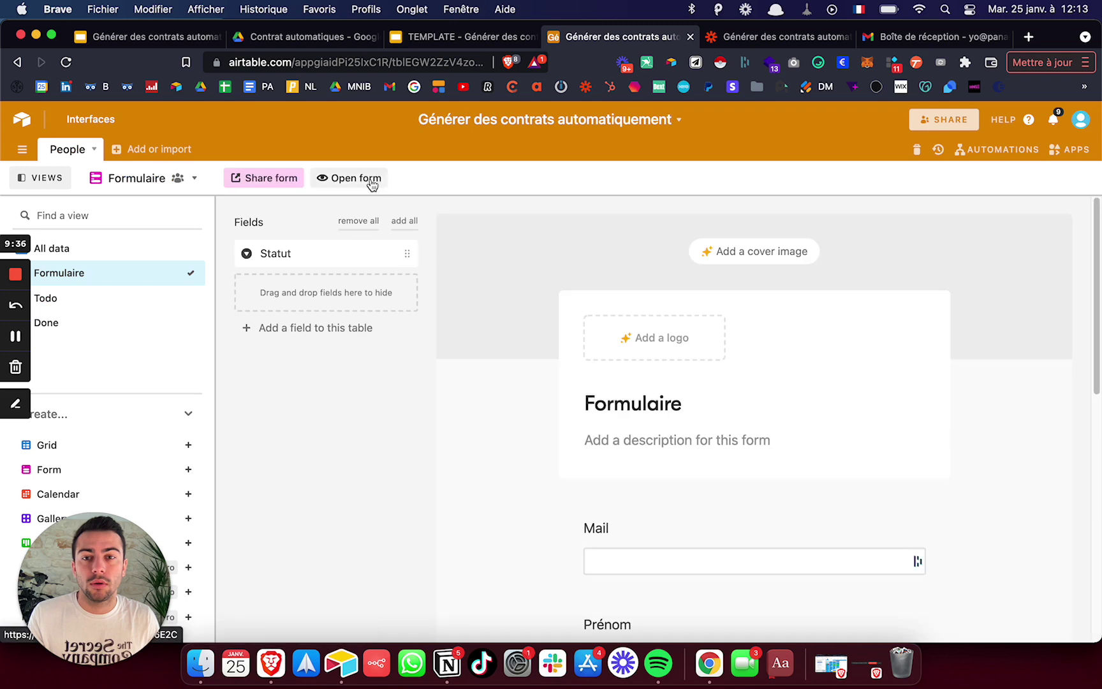
pyautogui.click(368, 180)
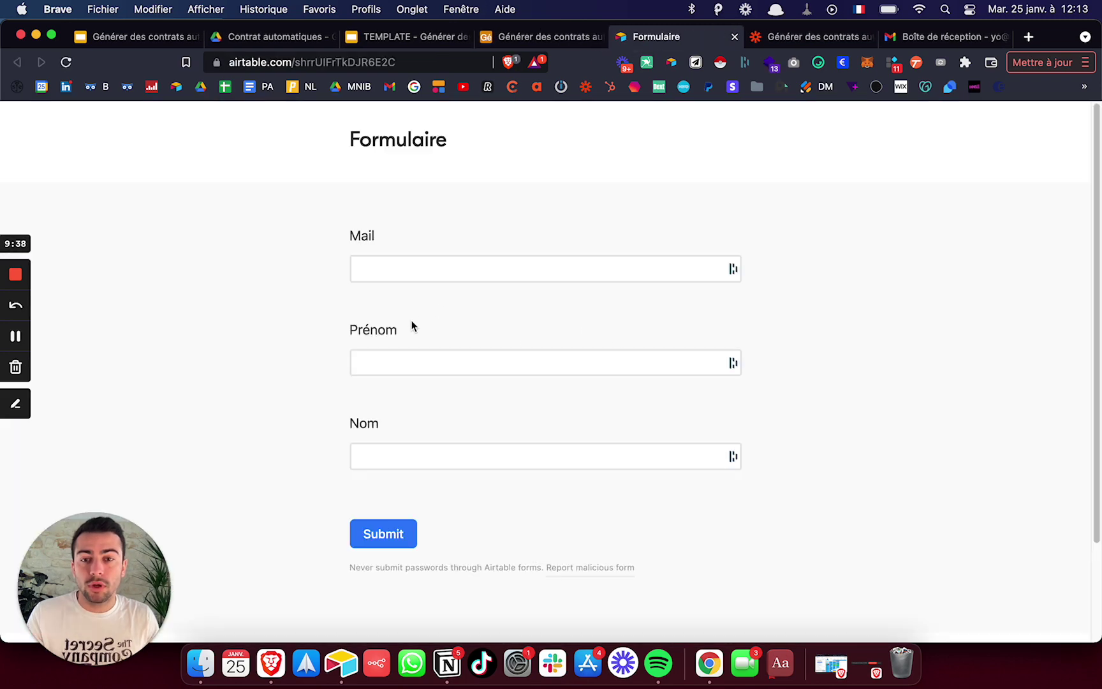
pyautogui.click(405, 459)
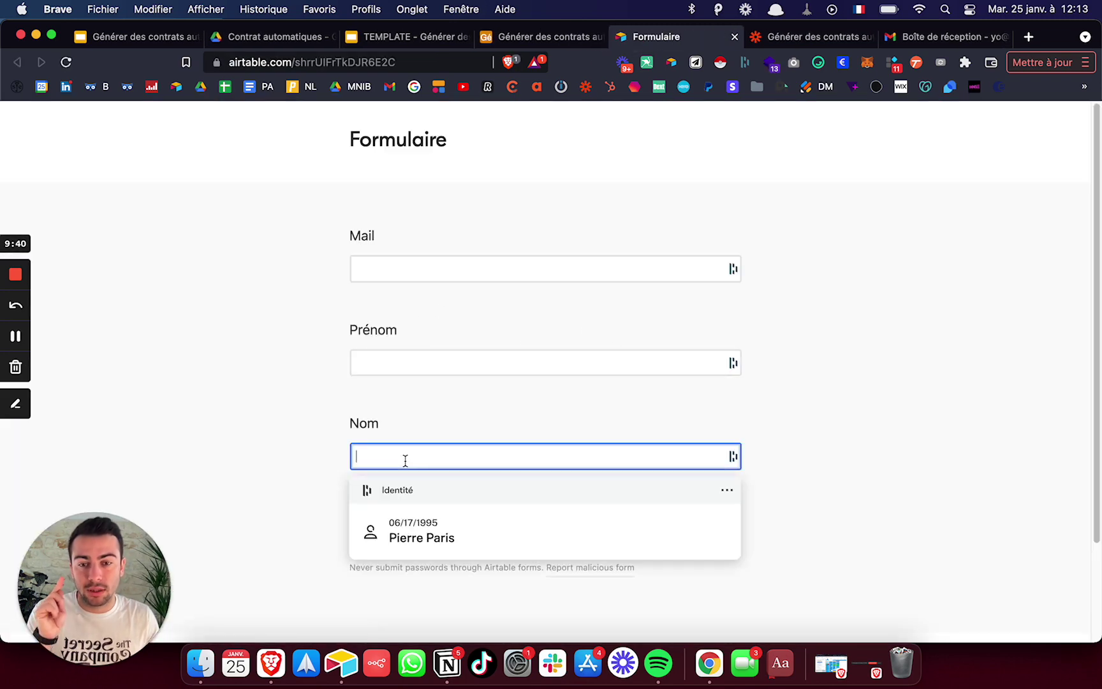
pyautogui.click(410, 365)
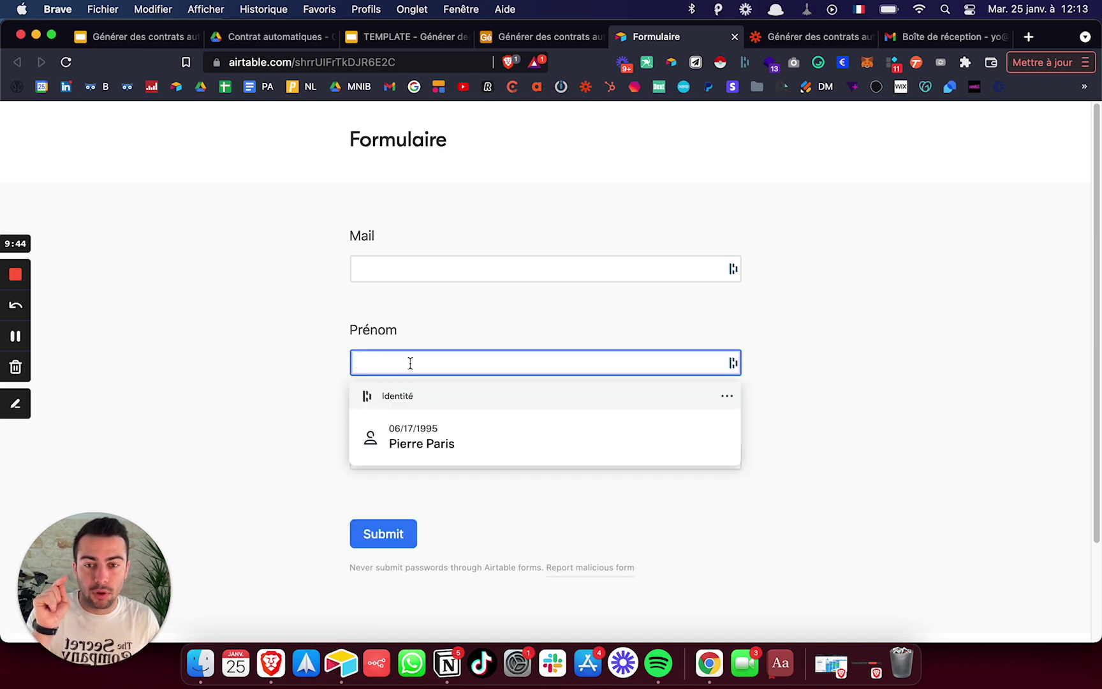
pyautogui.click(409, 39)
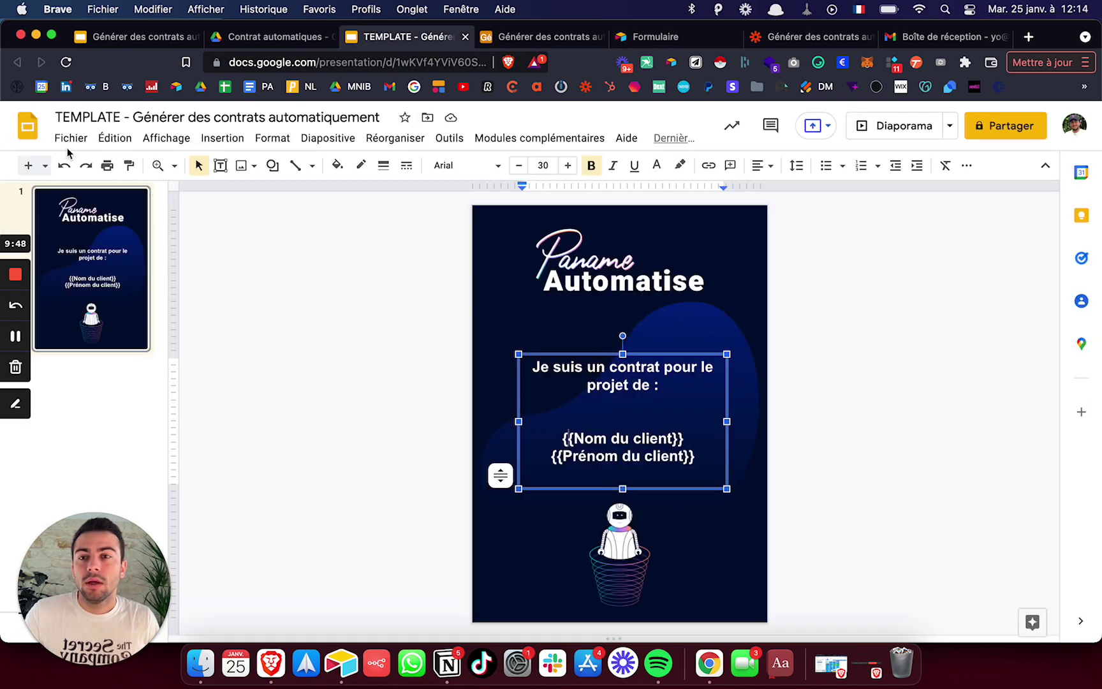
# - Look through the Slides home, reloaded Drive folder and Airtable form before returning to the Zapier editor
pyautogui.click(38, 137)
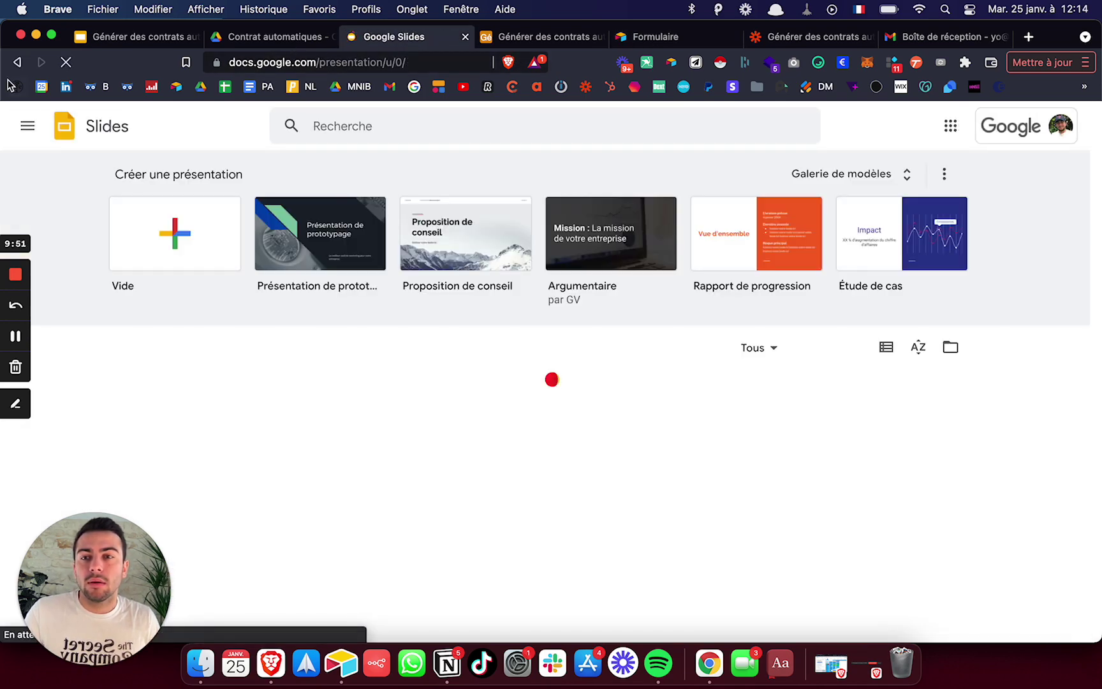
pyautogui.click(17, 62)
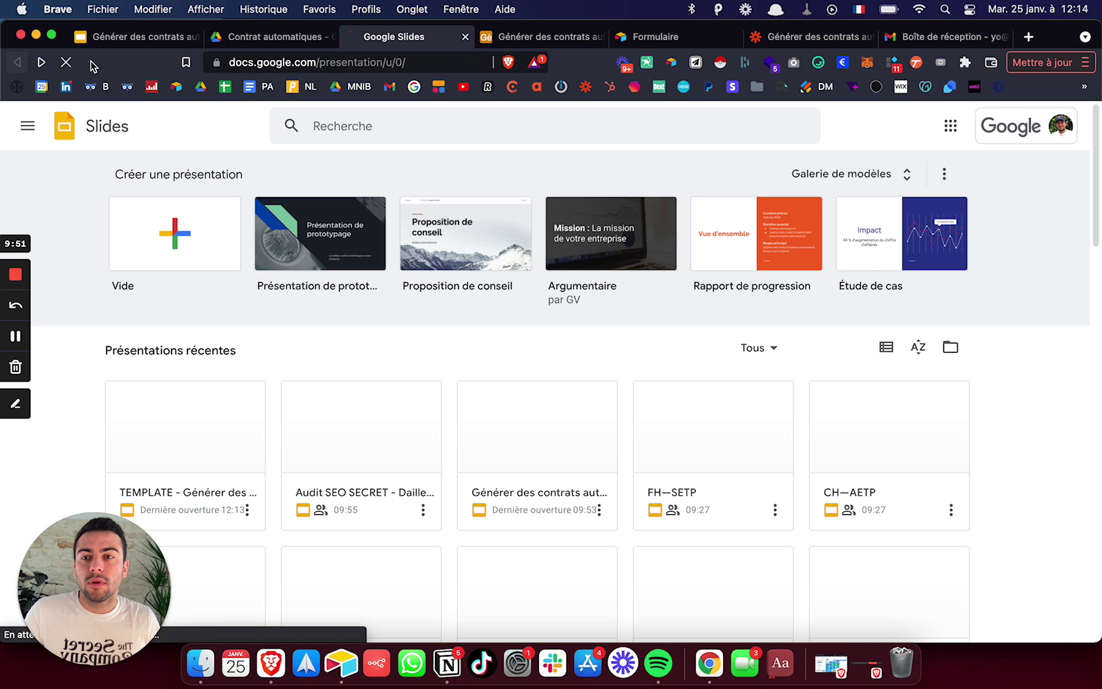
pyautogui.click(264, 36)
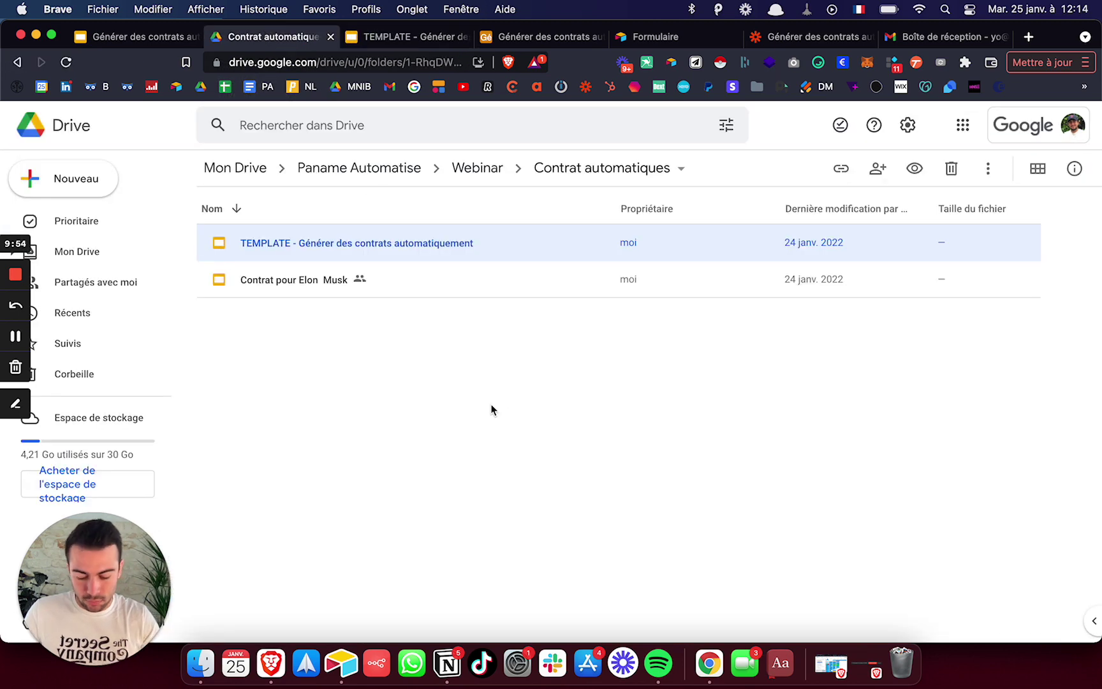
pyautogui.press('super+r')
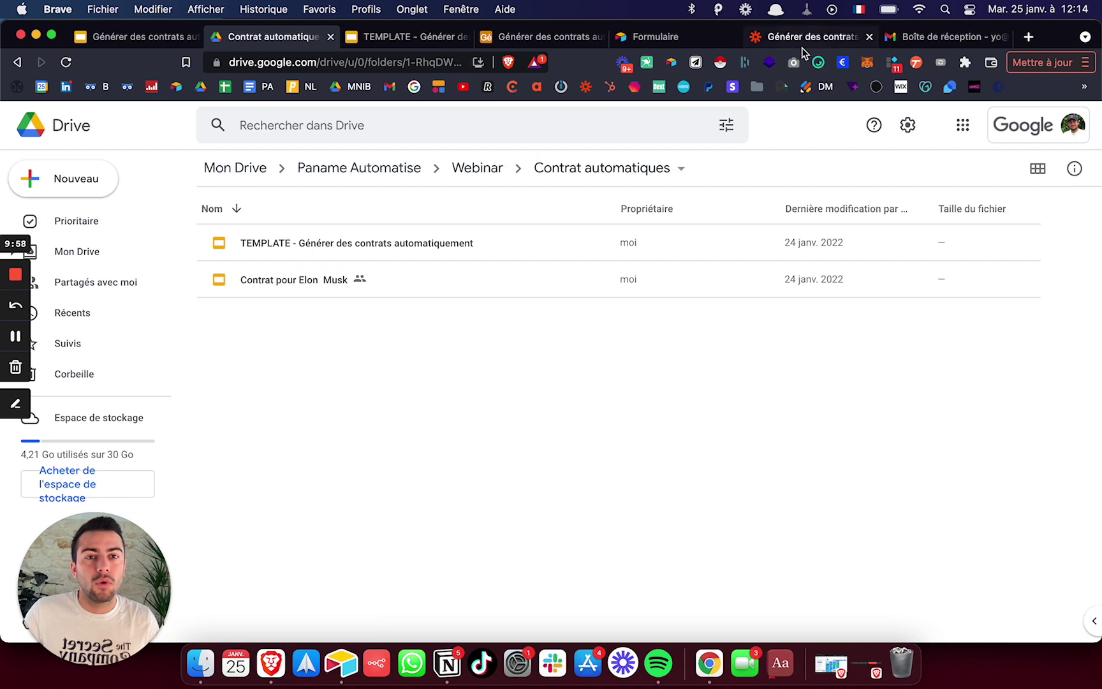
pyautogui.click(802, 45)
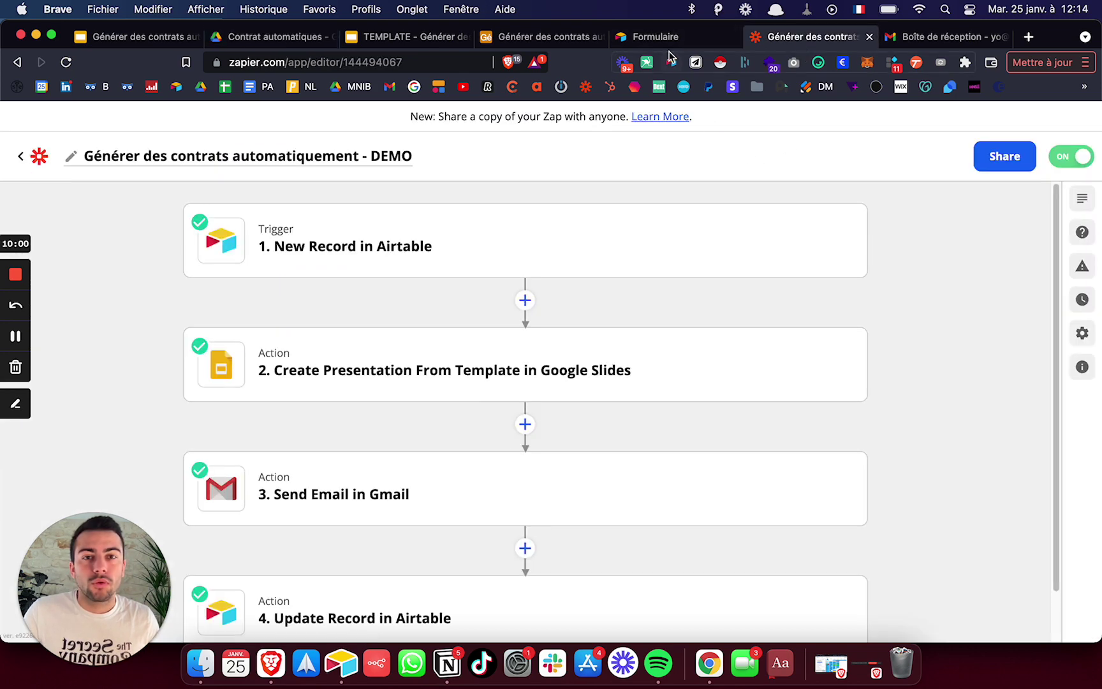
pyautogui.click(584, 36)
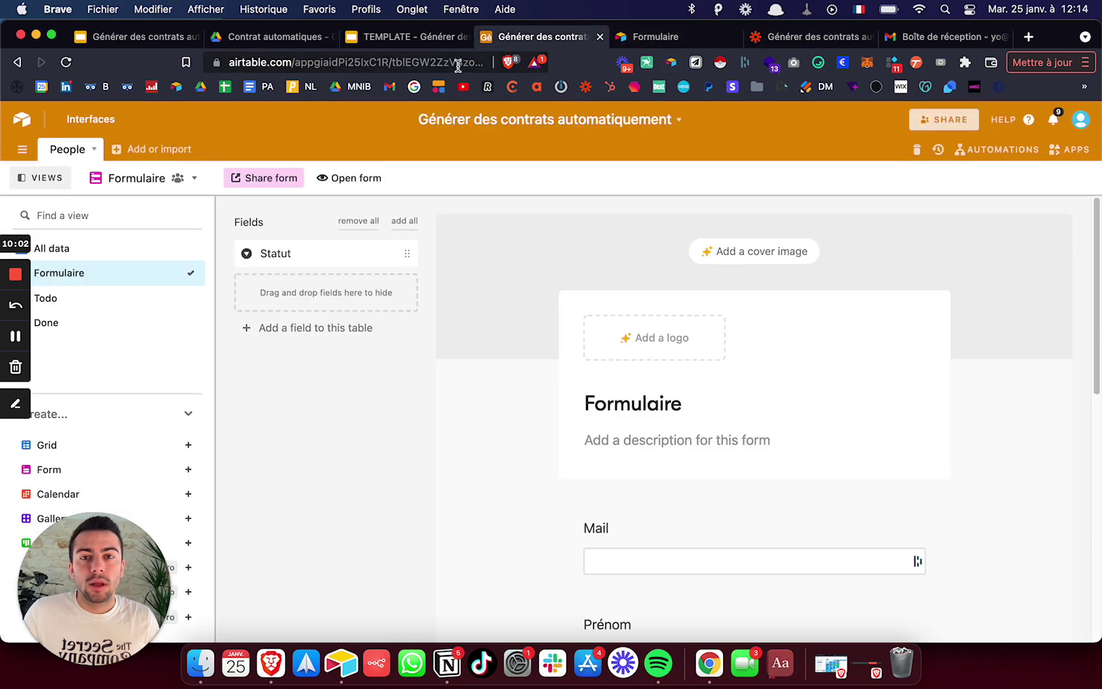
pyautogui.click(408, 36)
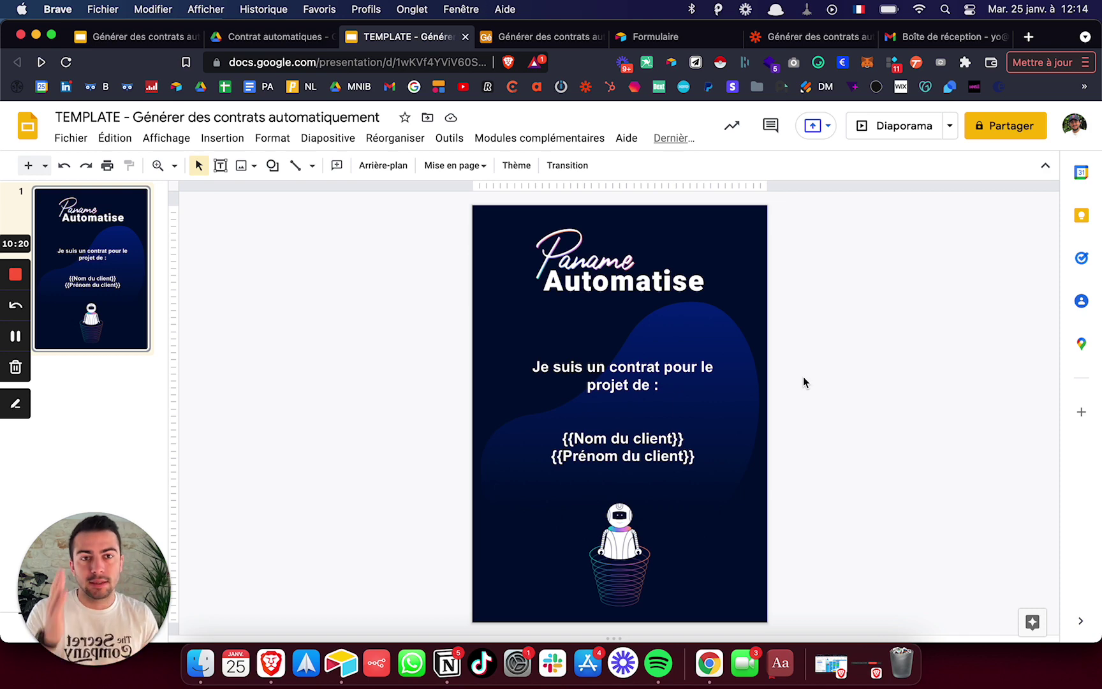
pyautogui.click(825, 44)
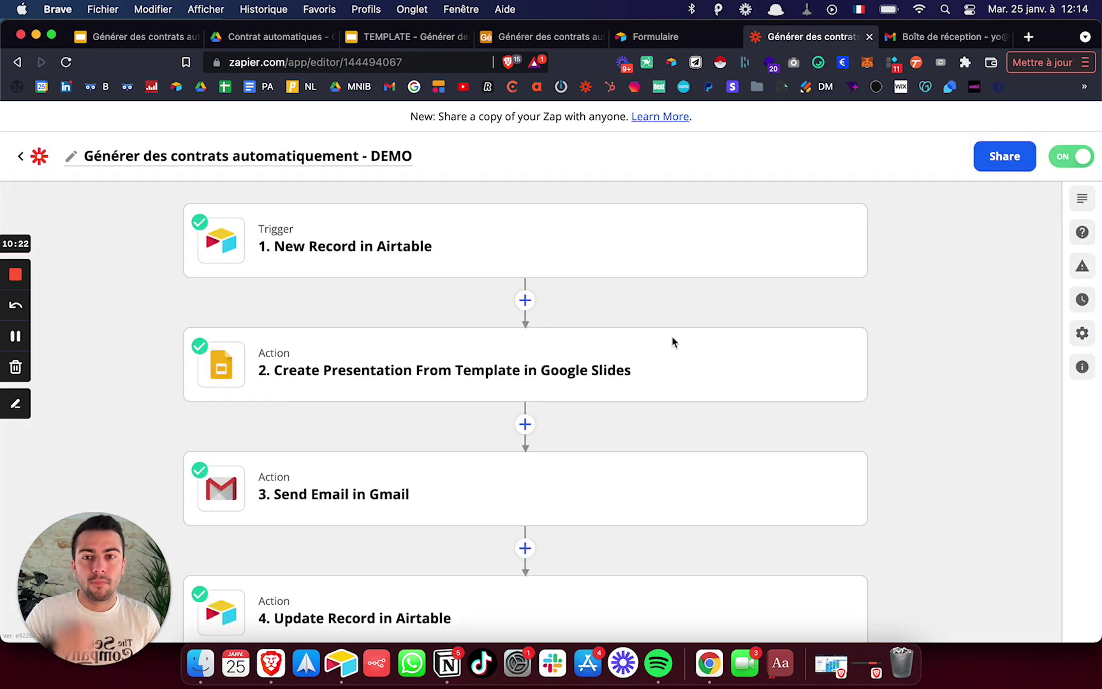
# - Expand the '1. New Record in Airtable' trigger card on the zap canvas
pyautogui.scroll(-1, 537, 283)
pyautogui.scroll(-2, 537, 282)
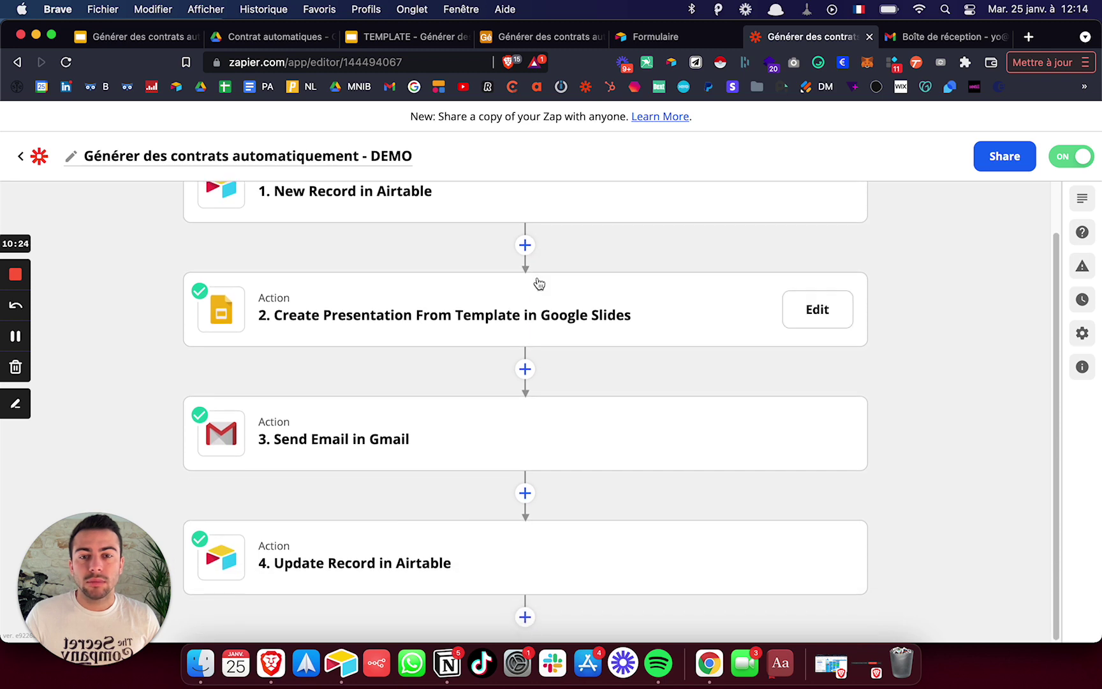
pyautogui.scroll(2, 581, 504)
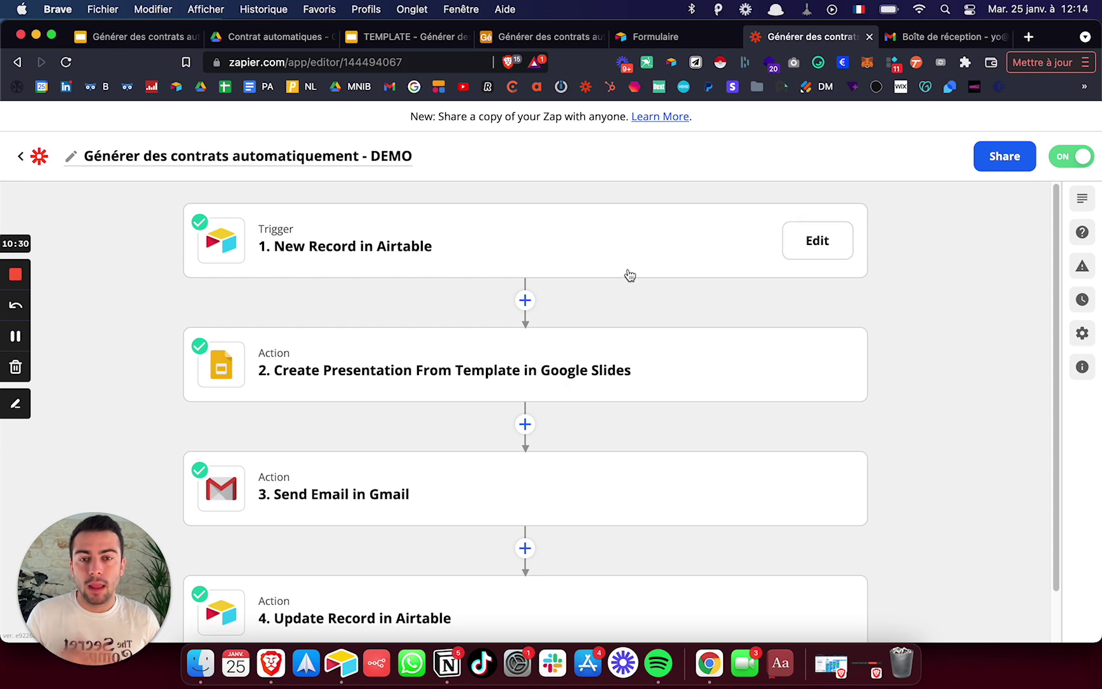
pyautogui.click(612, 251)
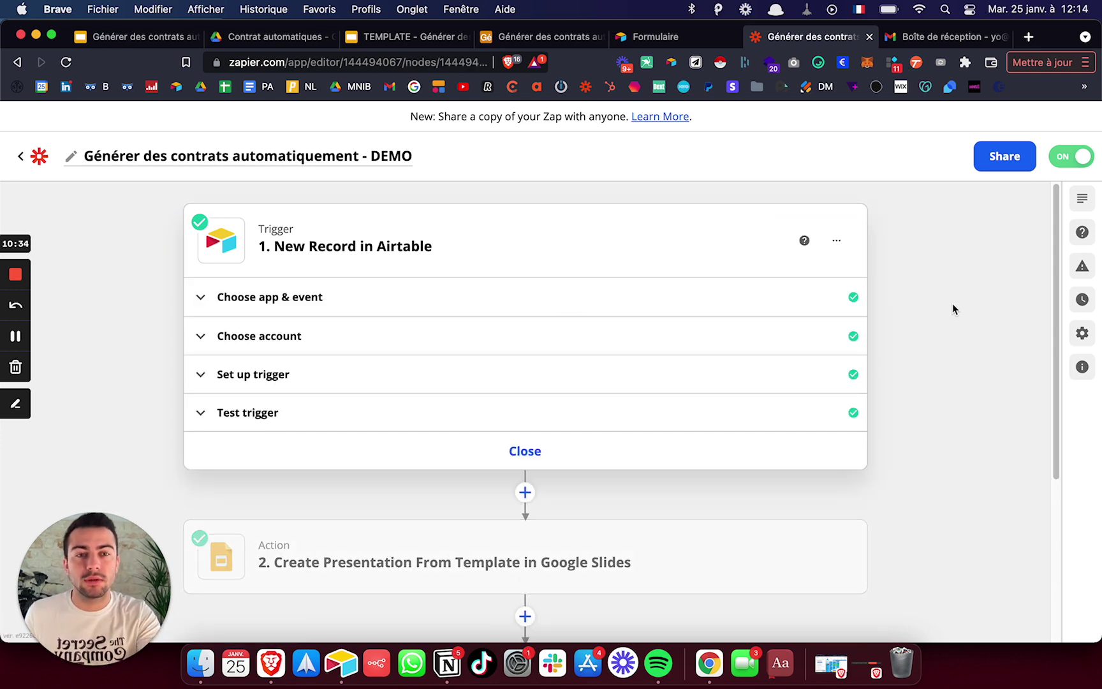
pyautogui.hotkey('ctrl', 'Up')
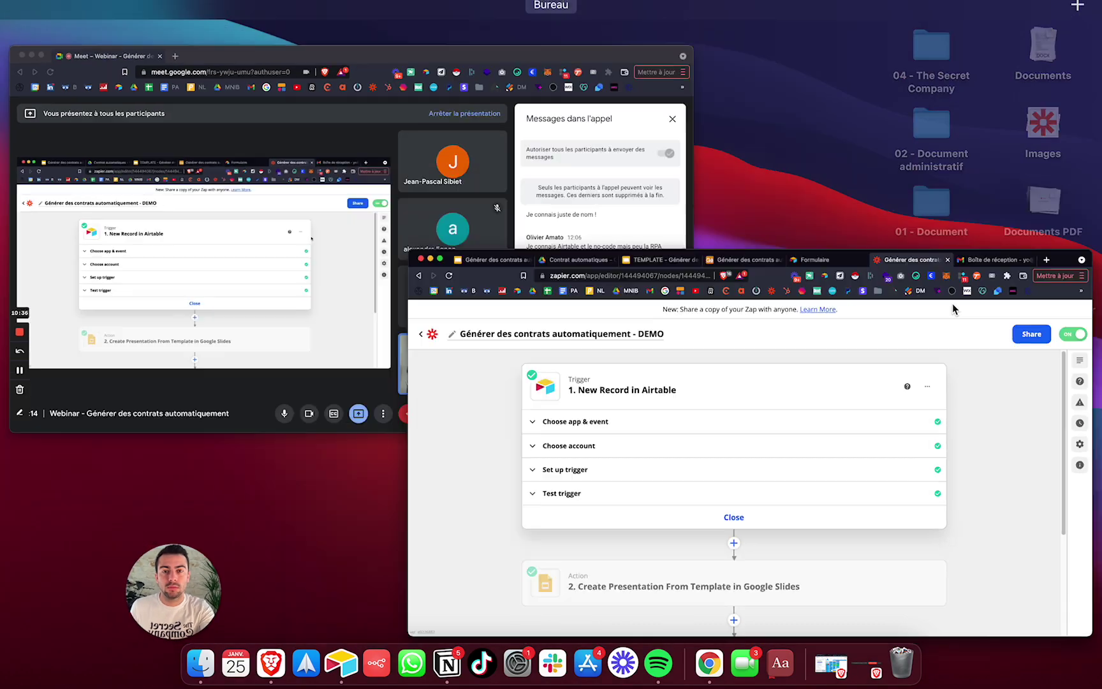
pyautogui.click(395, 191)
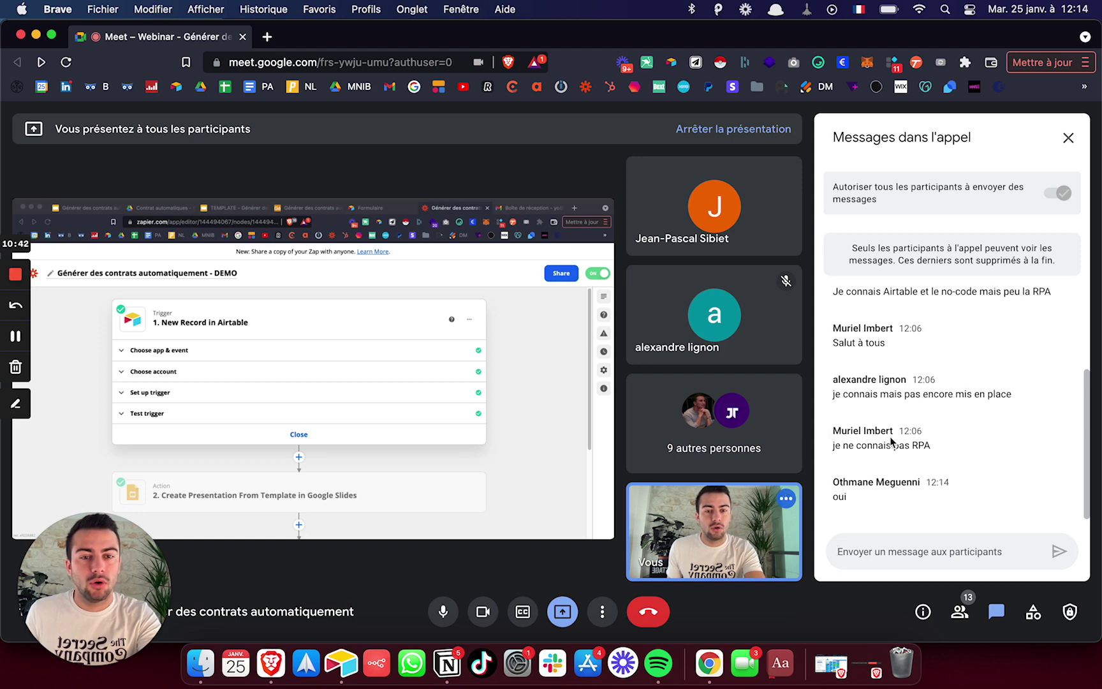
pyautogui.hotkey('ctrl', 'Up')
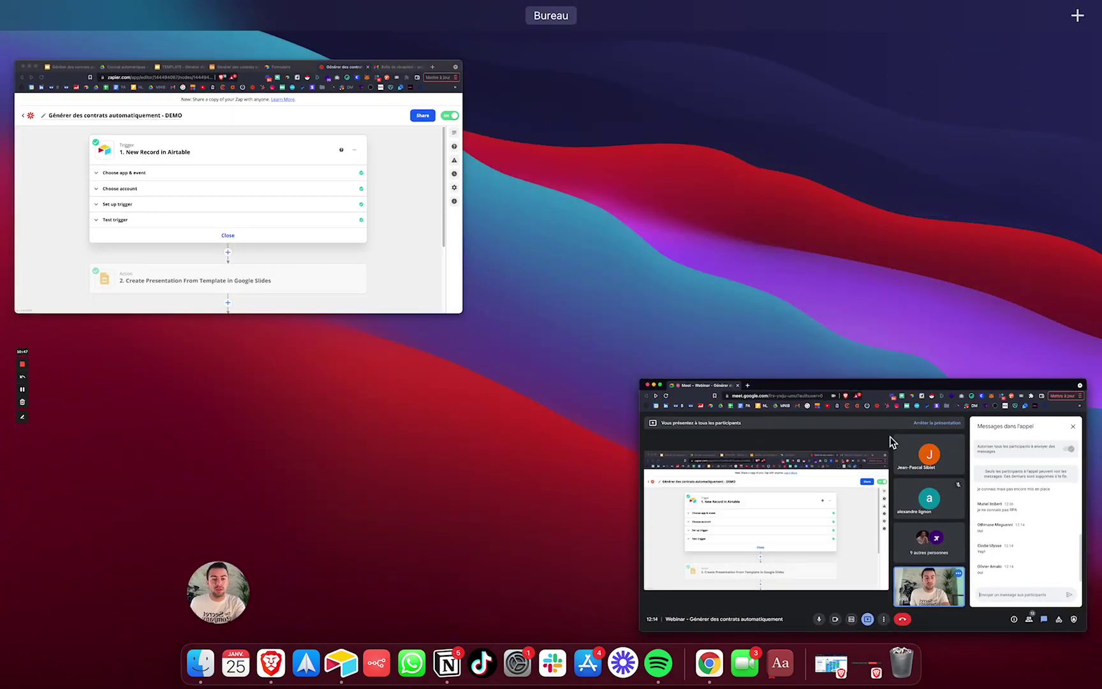
pyautogui.click(890, 437)
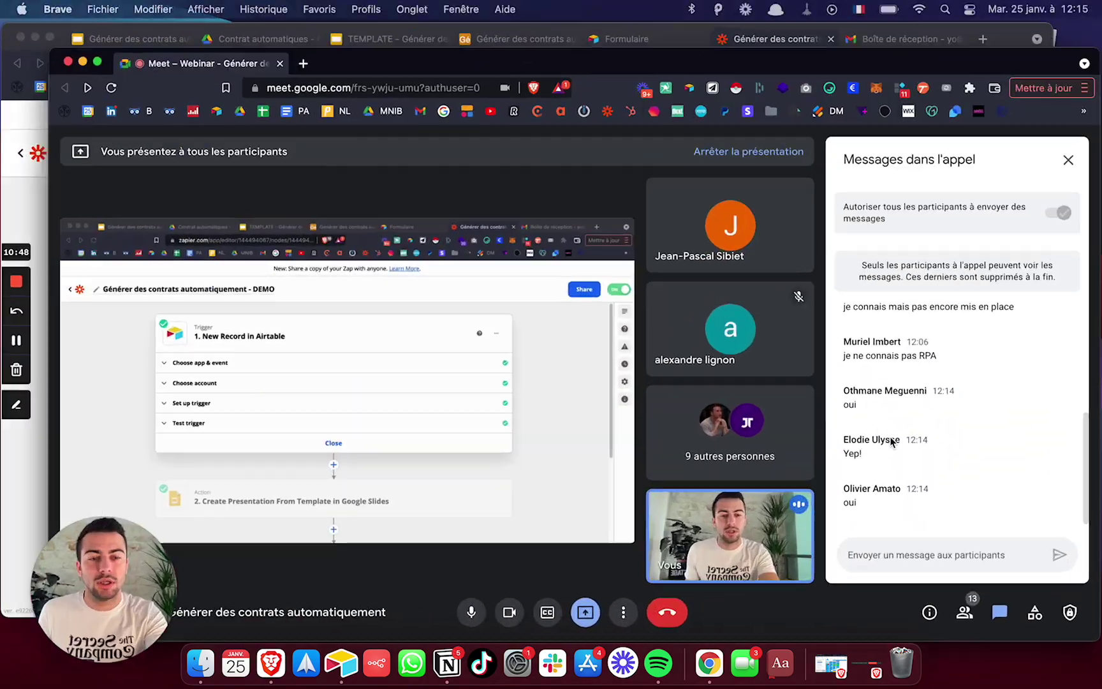
pyautogui.hotkey('ctrl', 'Up')
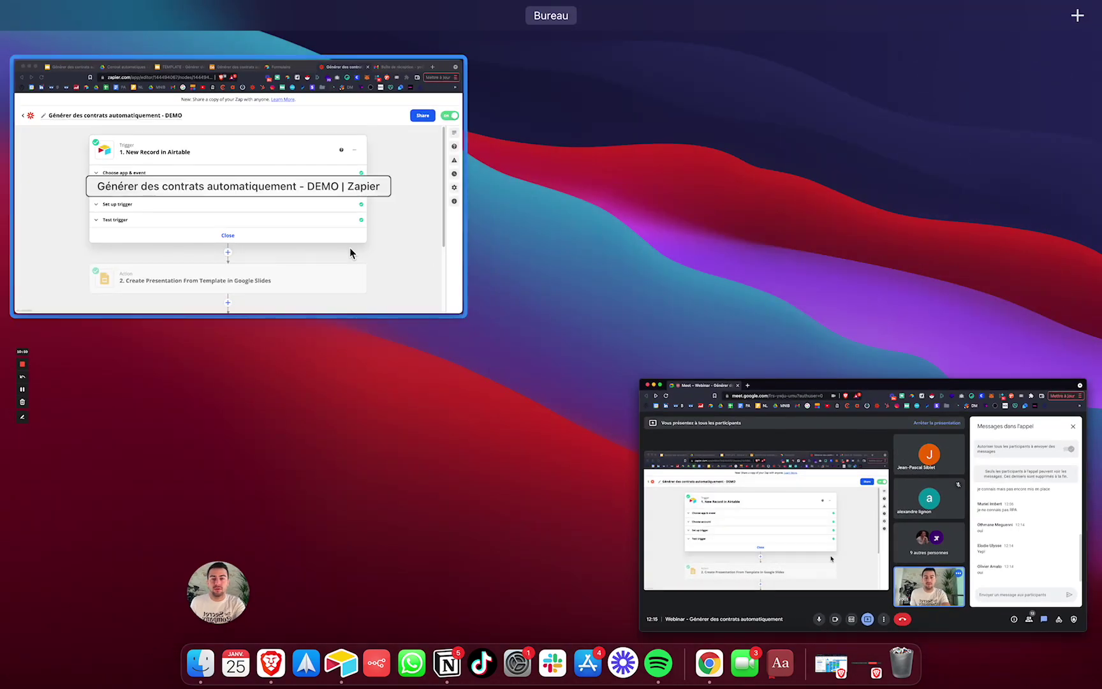
pyautogui.click(350, 252)
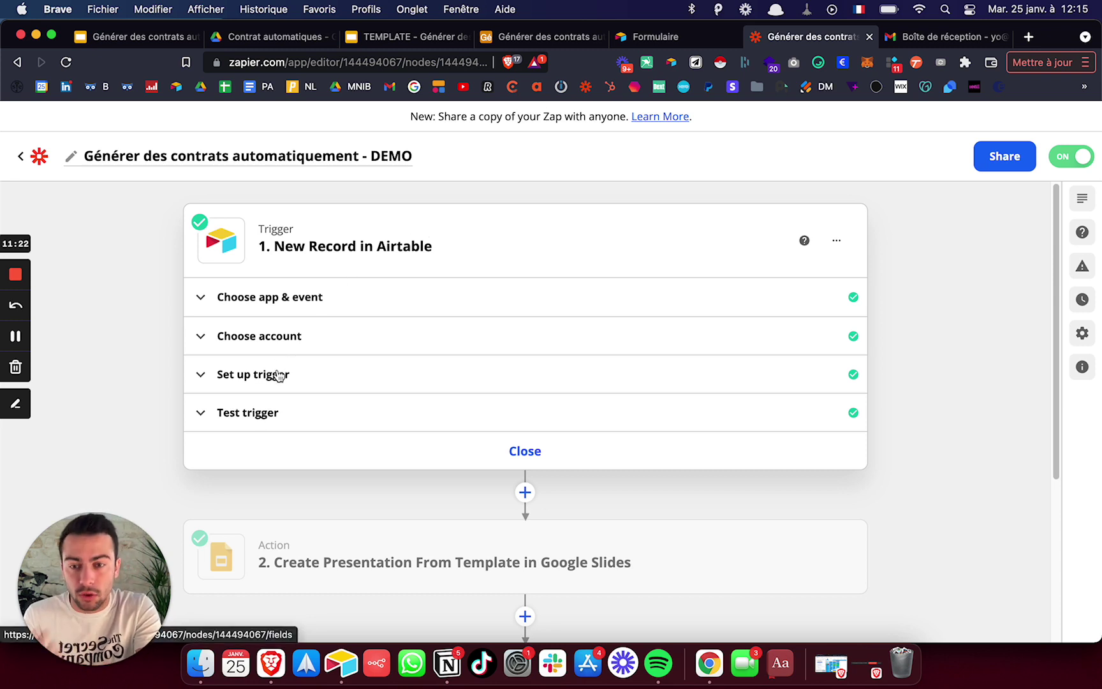
# - Expand the trigger setup showing base Générer des contrats automatiquement, table Test, limited to the Todo view
pyautogui.click(279, 376)
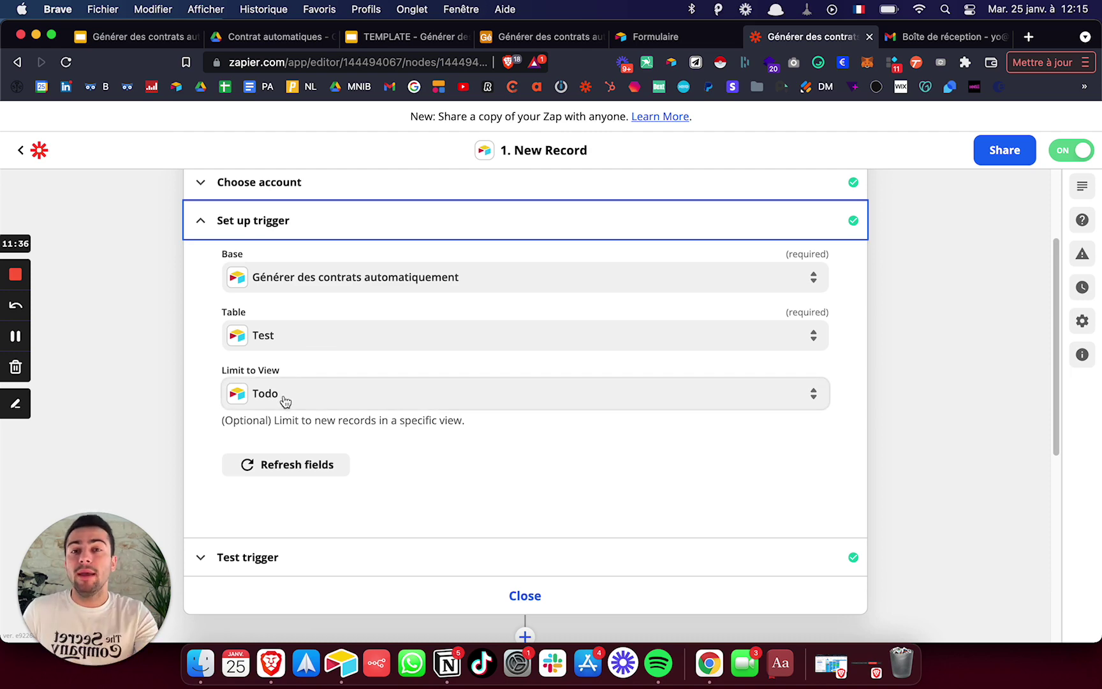
# - Compare the Airtable Todo grid, the Zapier trigger and the public form, then return to Airtable
pyautogui.click(542, 36)
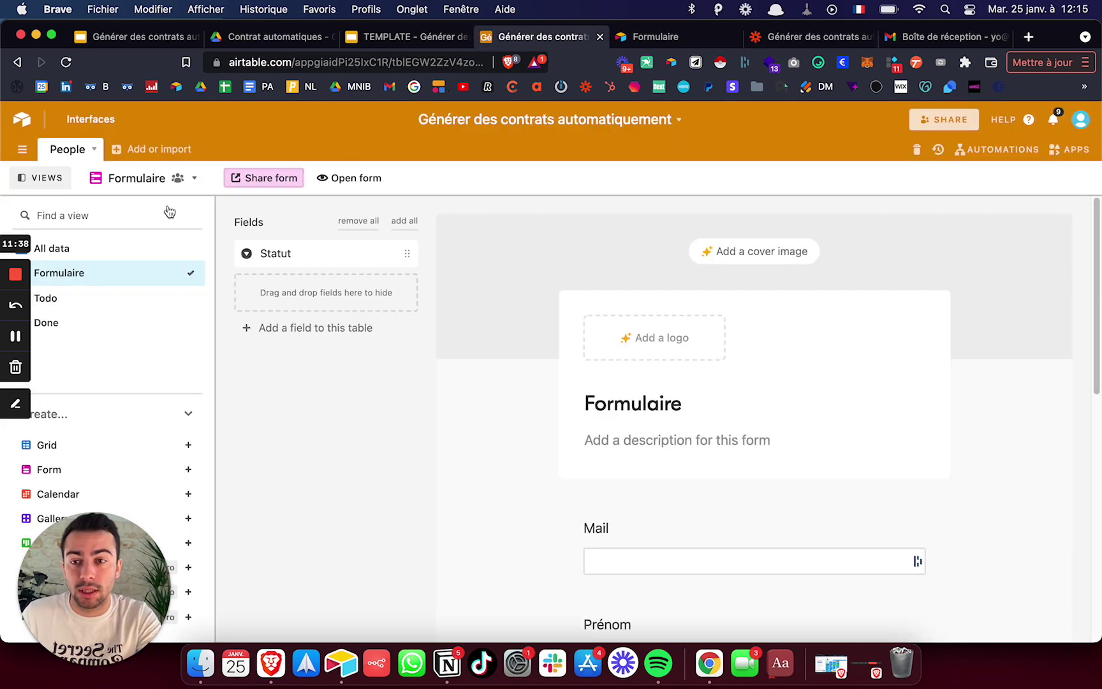
pyautogui.click(86, 299)
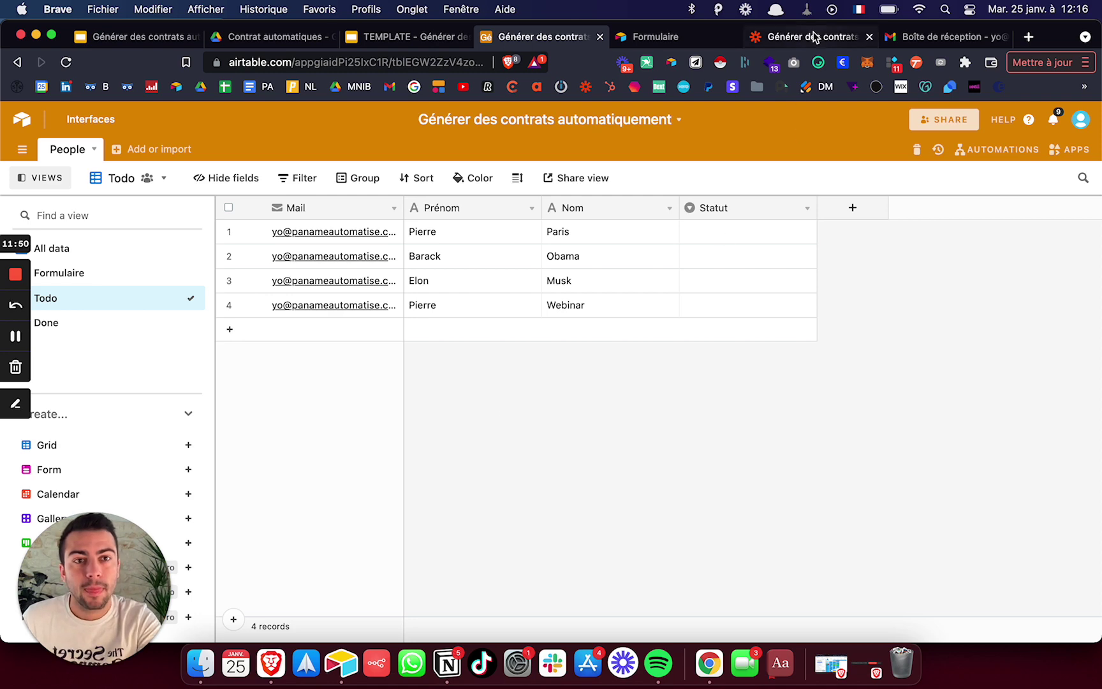
pyautogui.click(791, 37)
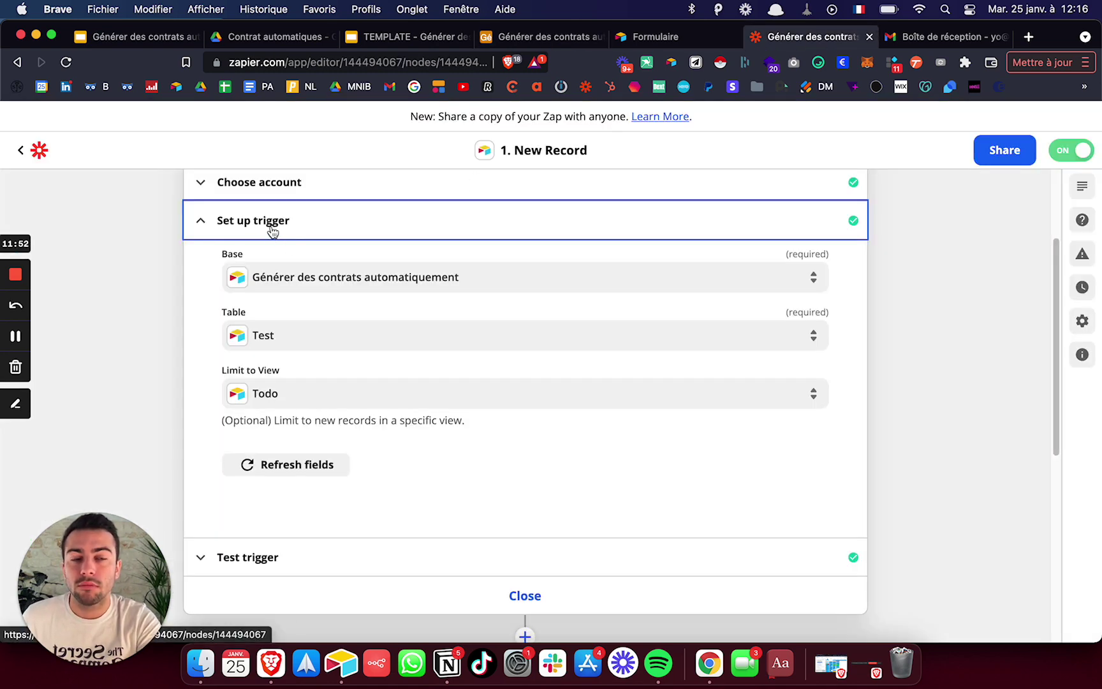
pyautogui.click(670, 46)
pyautogui.click(497, 365)
pyautogui.click(287, 284)
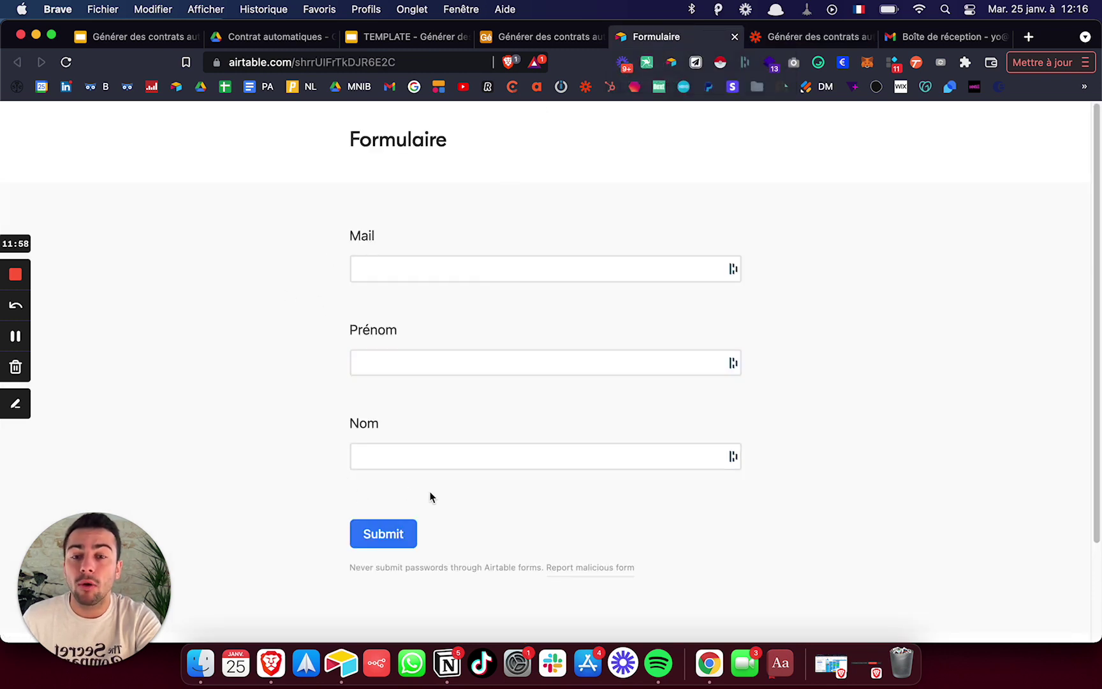
pyautogui.click(491, 36)
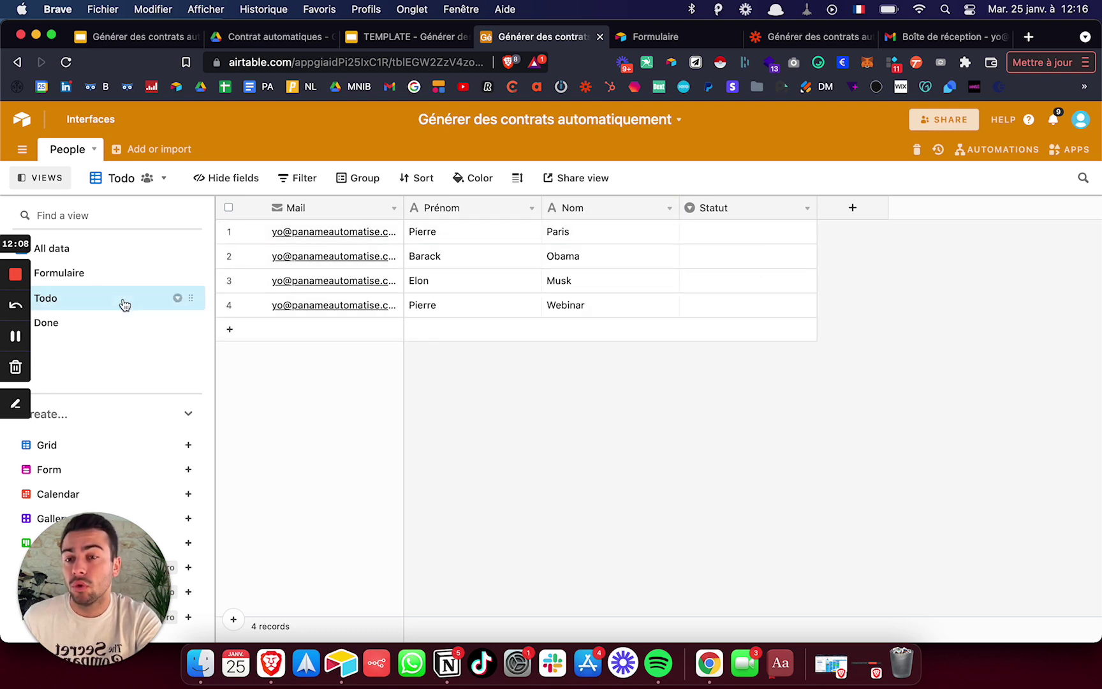
# - Add a Todo view filter so only records whose Statut is empty are shown
pyautogui.click(300, 179)
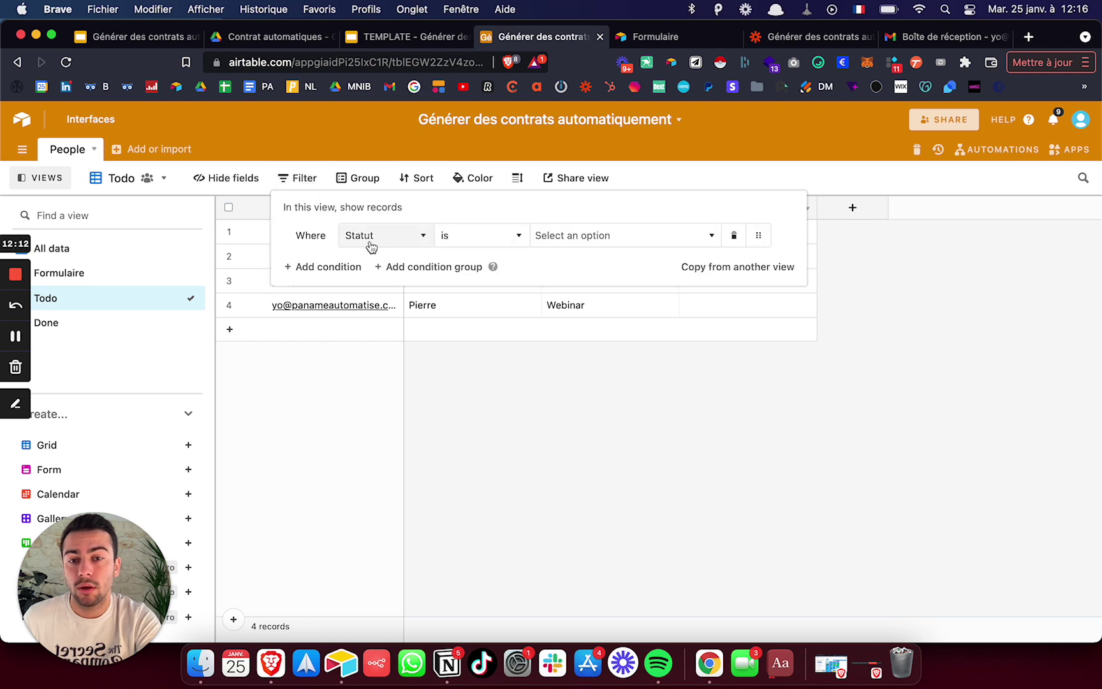
pyautogui.click(553, 248)
pyautogui.click(485, 248)
pyautogui.click(485, 249)
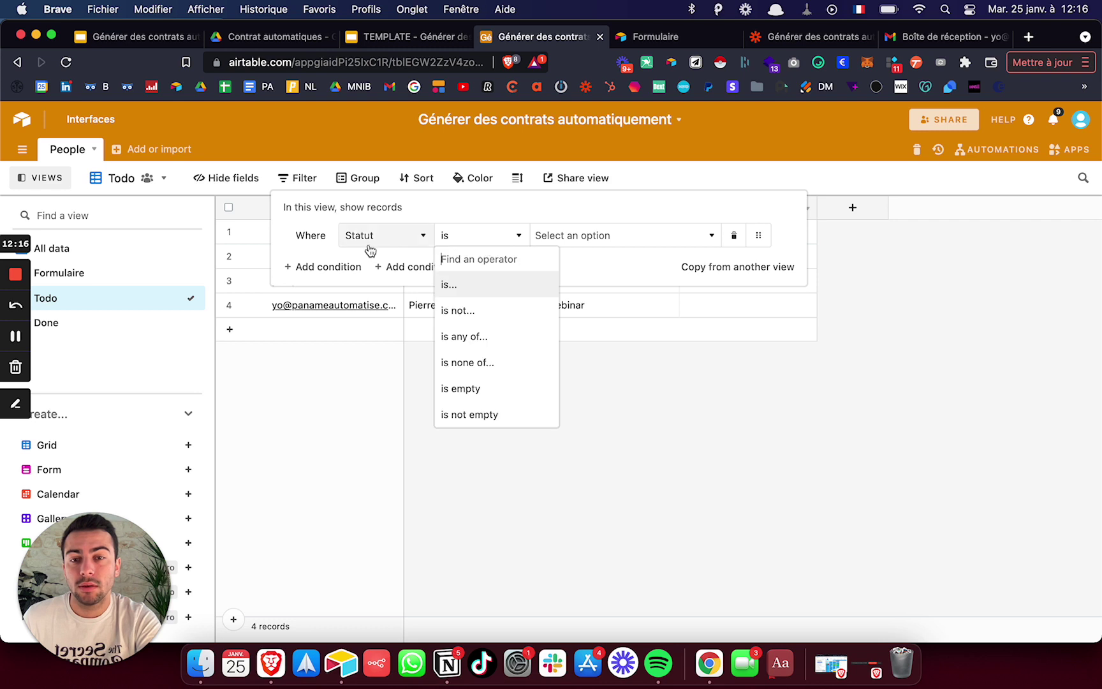
pyautogui.click(481, 386)
pyautogui.click(532, 454)
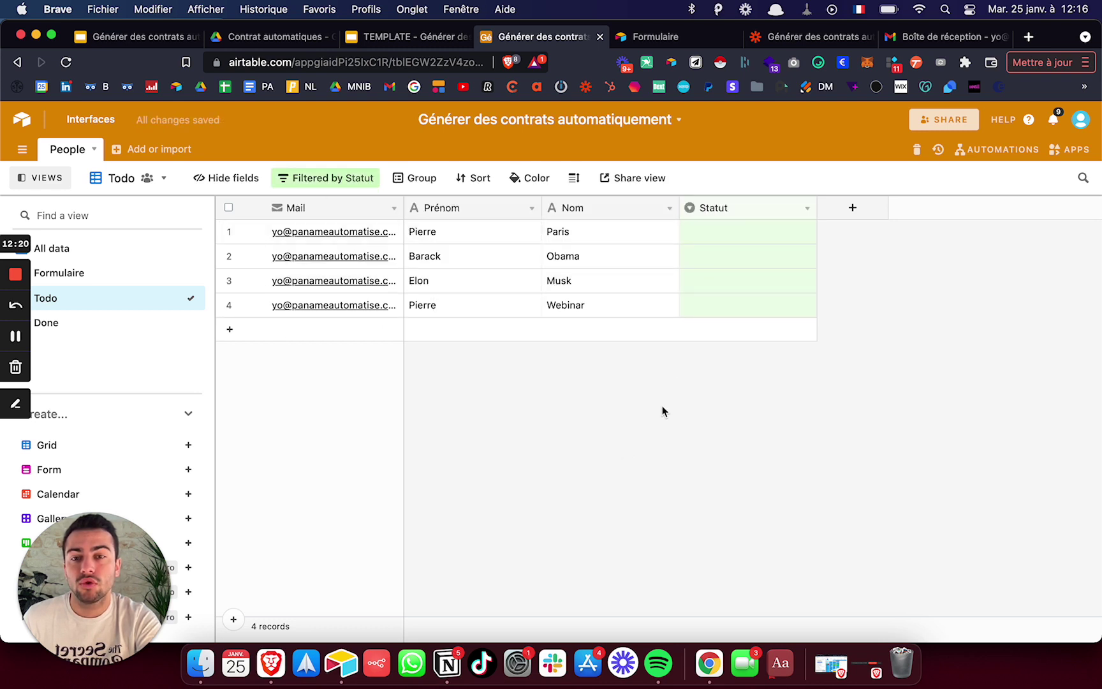
# - Close the trigger, then open the Google Slides presentation step and expand its action setup
pyautogui.click(787, 42)
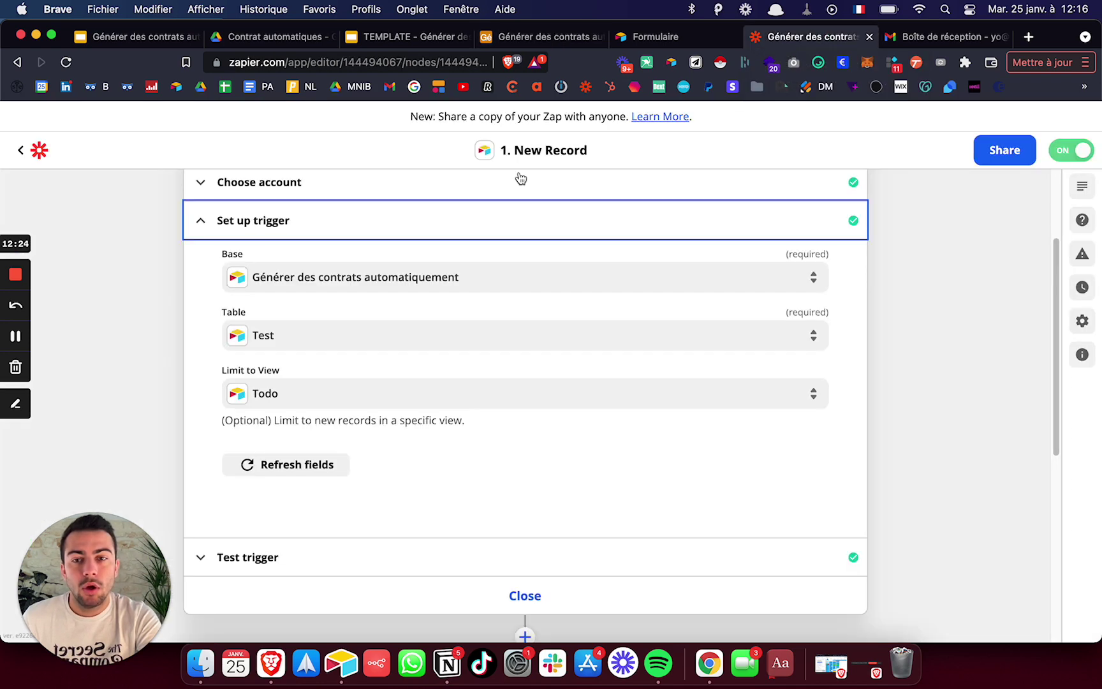
pyautogui.click(525, 595)
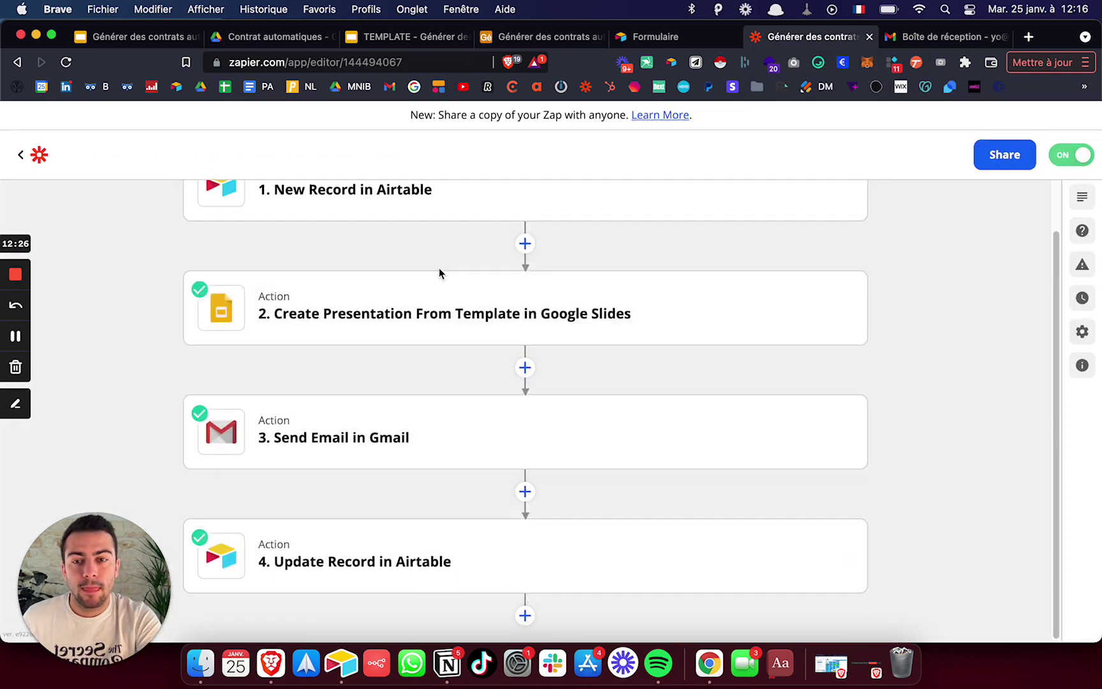
pyautogui.click(428, 297)
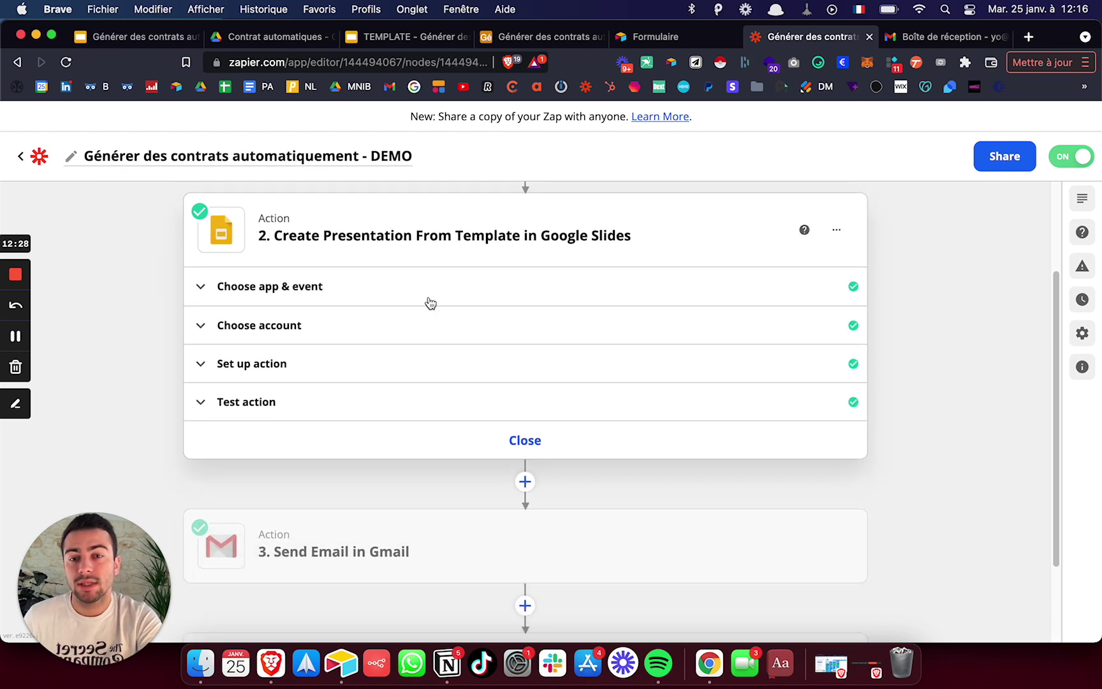
pyautogui.click(336, 369)
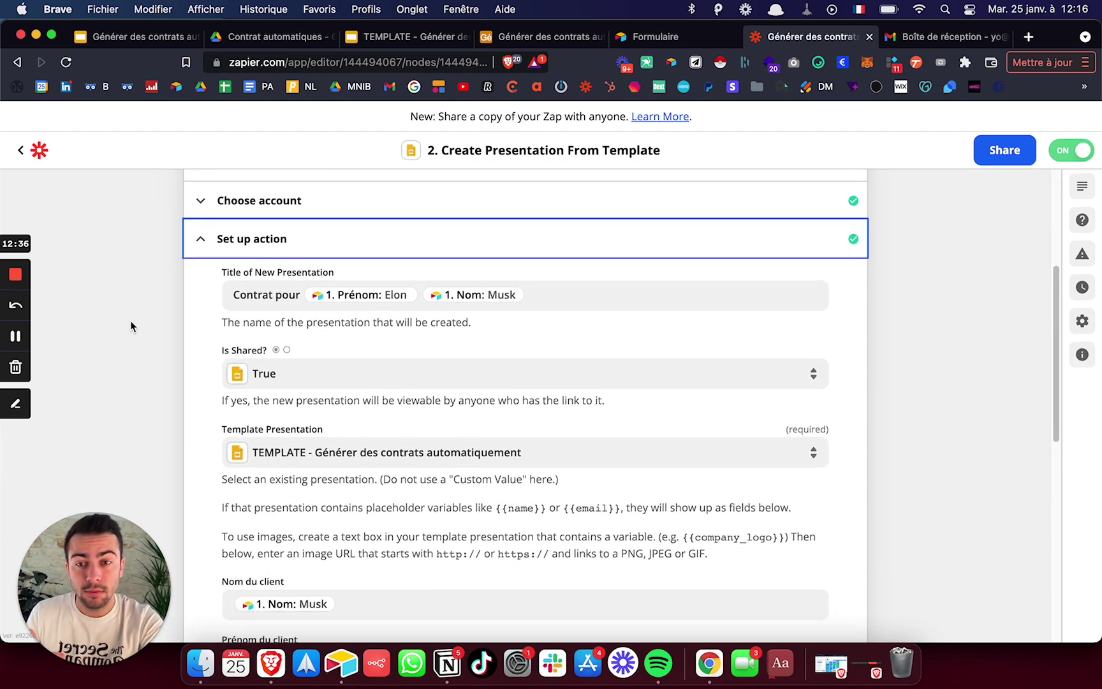
pyautogui.scroll(-1, 131, 328)
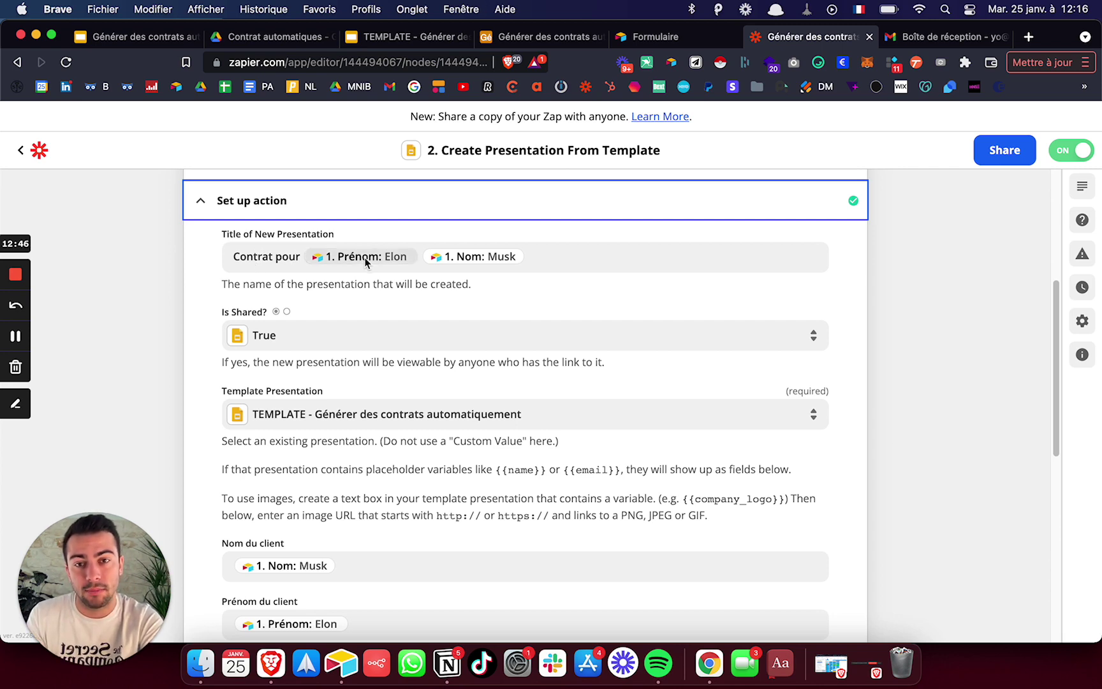
# - Review the title, template and client-name fields, leaving the title unchanged, then view the contract template
pyautogui.click(421, 263)
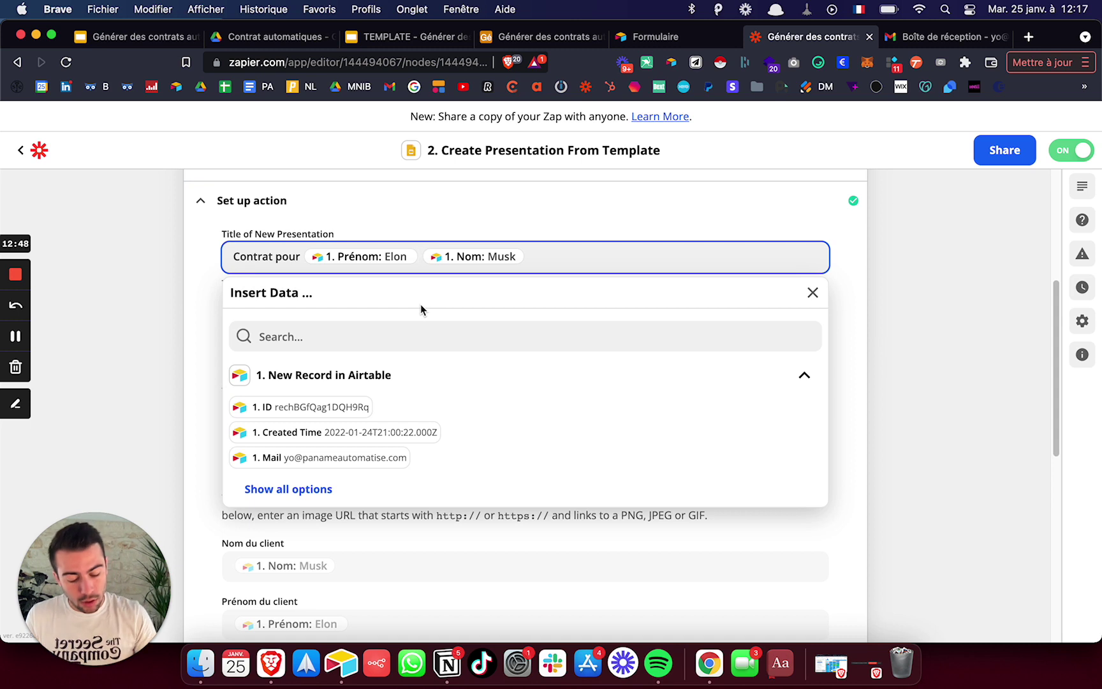
pyautogui.write('-')
pyautogui.press('BackSpace')
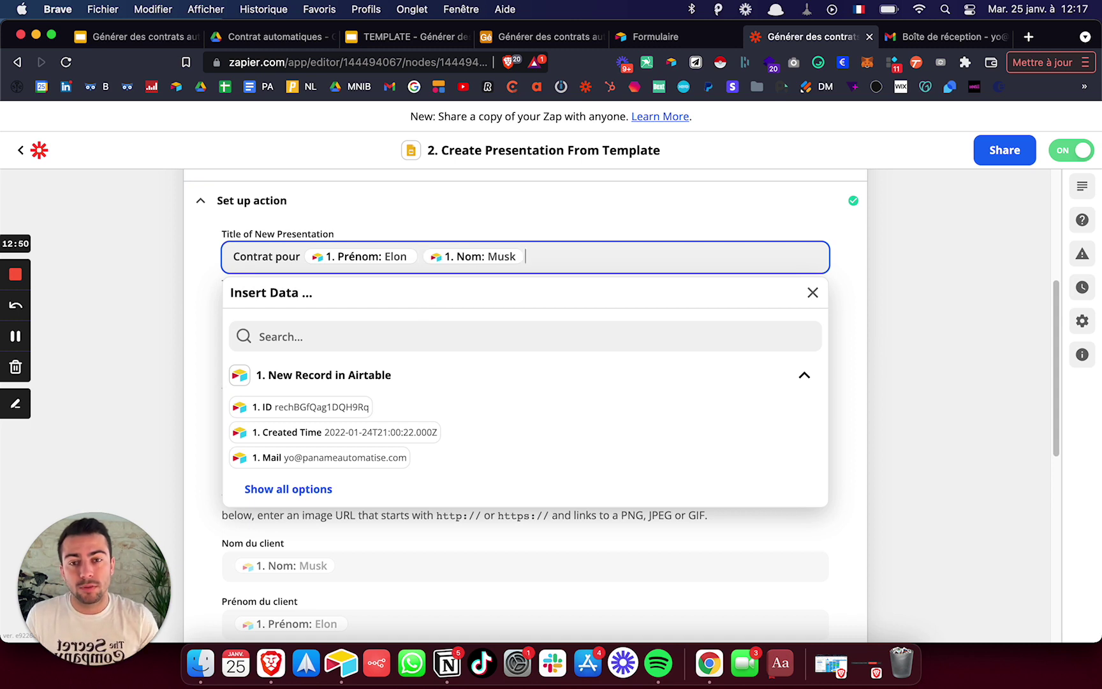
pyautogui.click(959, 333)
pyautogui.scroll(-1, 944, 335)
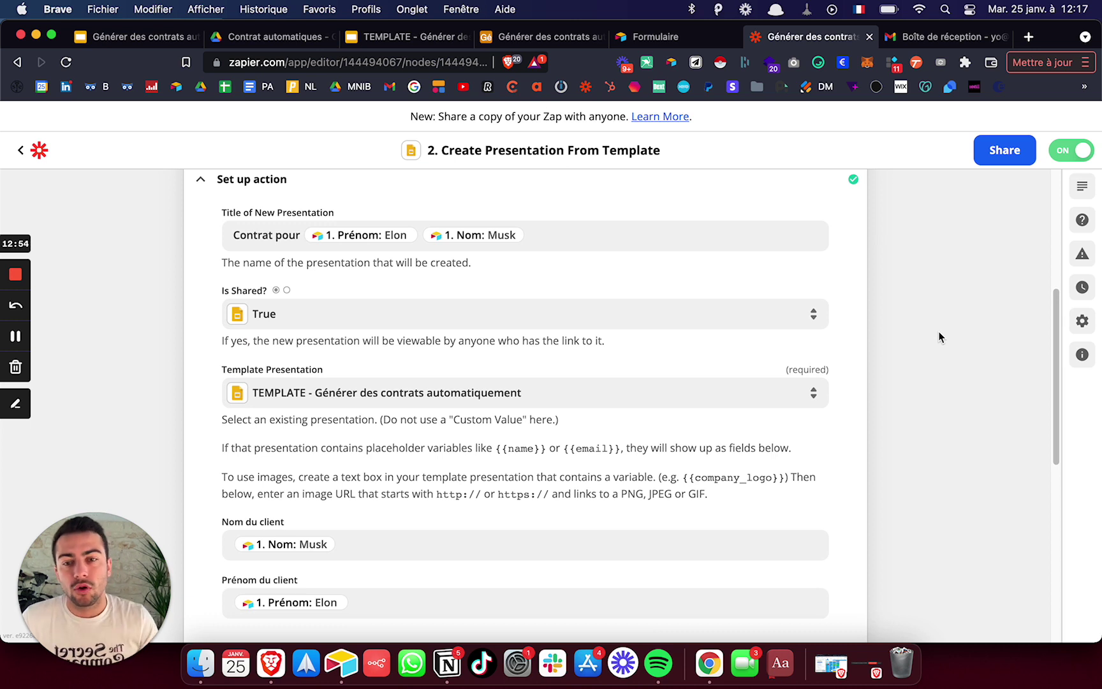
pyautogui.scroll(-1, 373, 328)
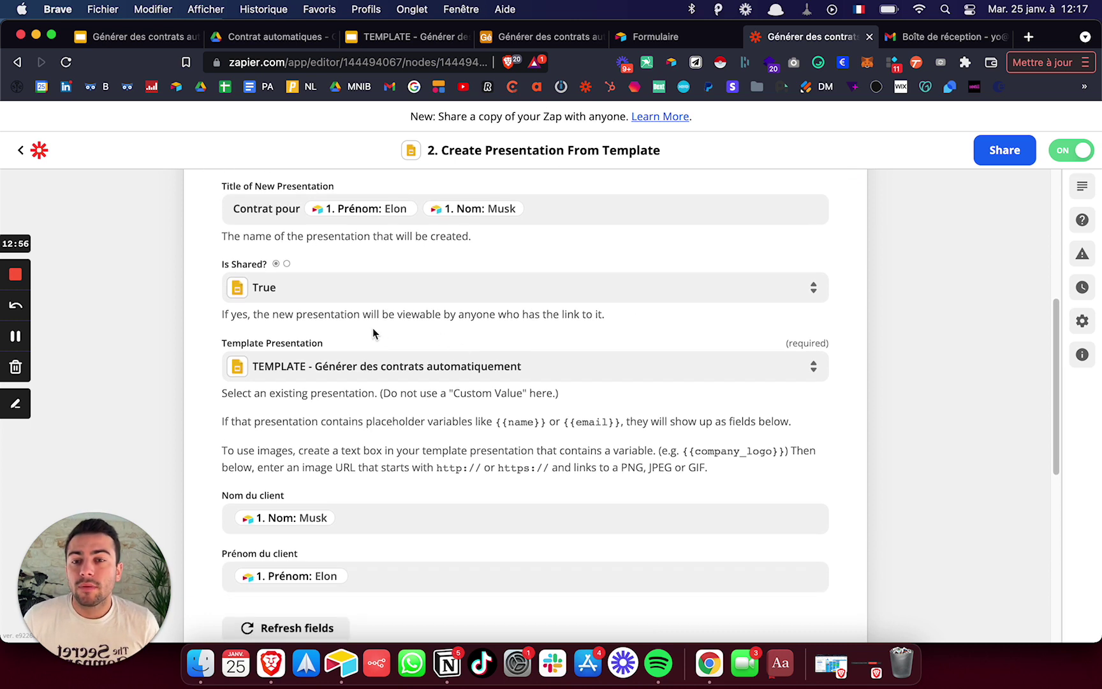
pyautogui.scroll(-4, 306, 300)
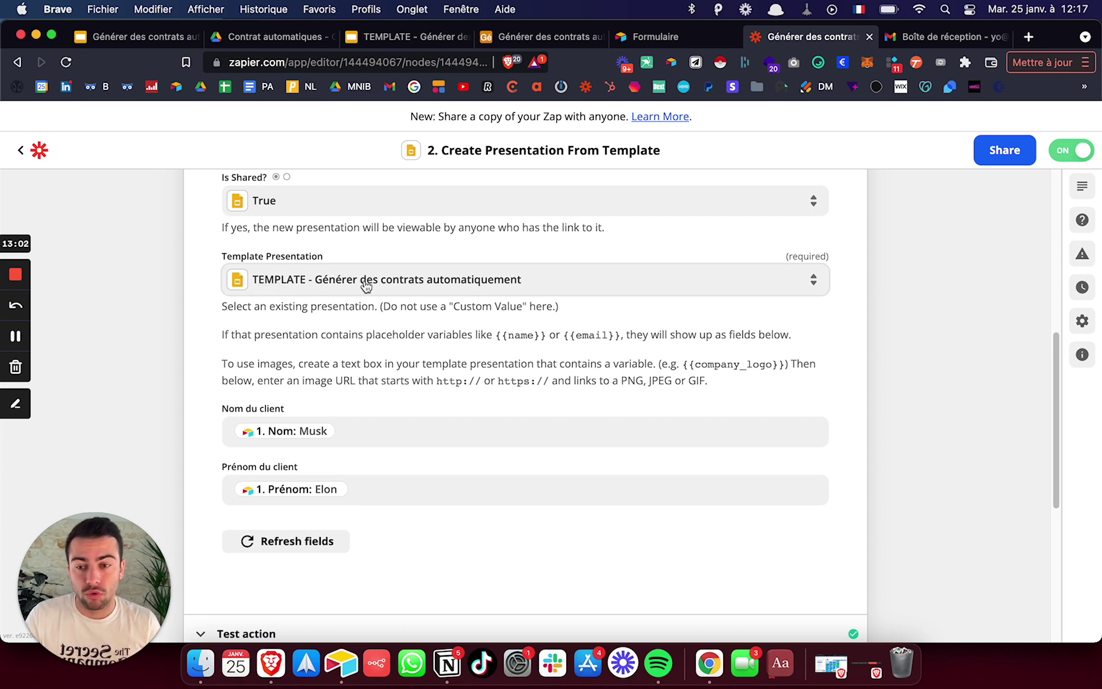
pyautogui.scroll(-1, 368, 285)
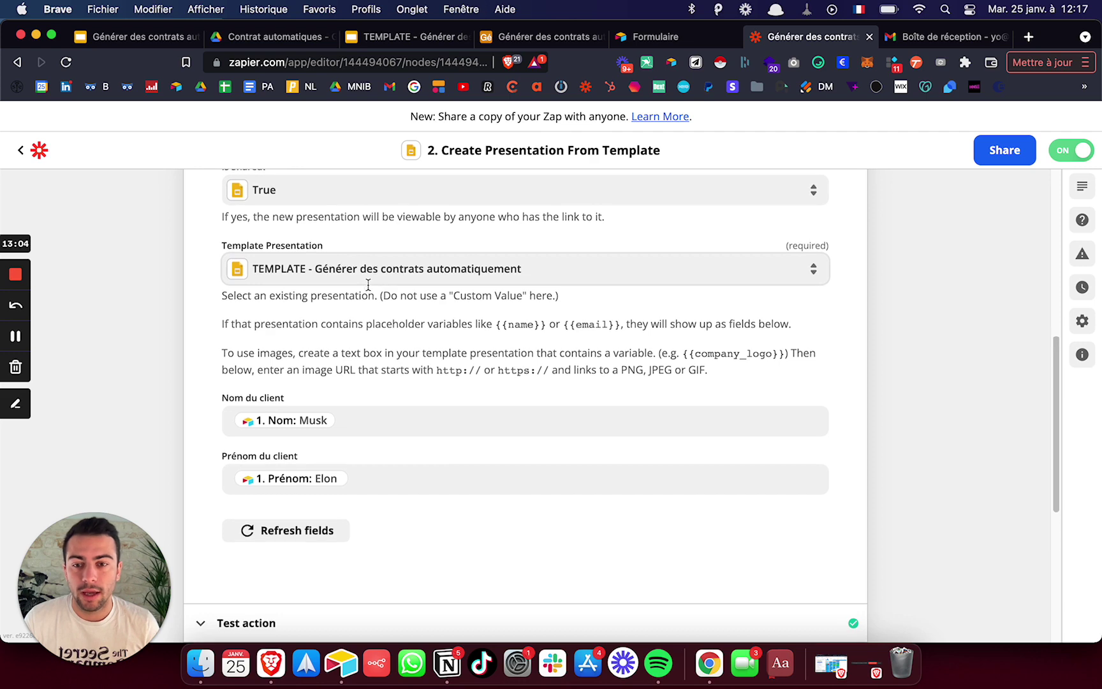
pyautogui.scroll(-4, 368, 285)
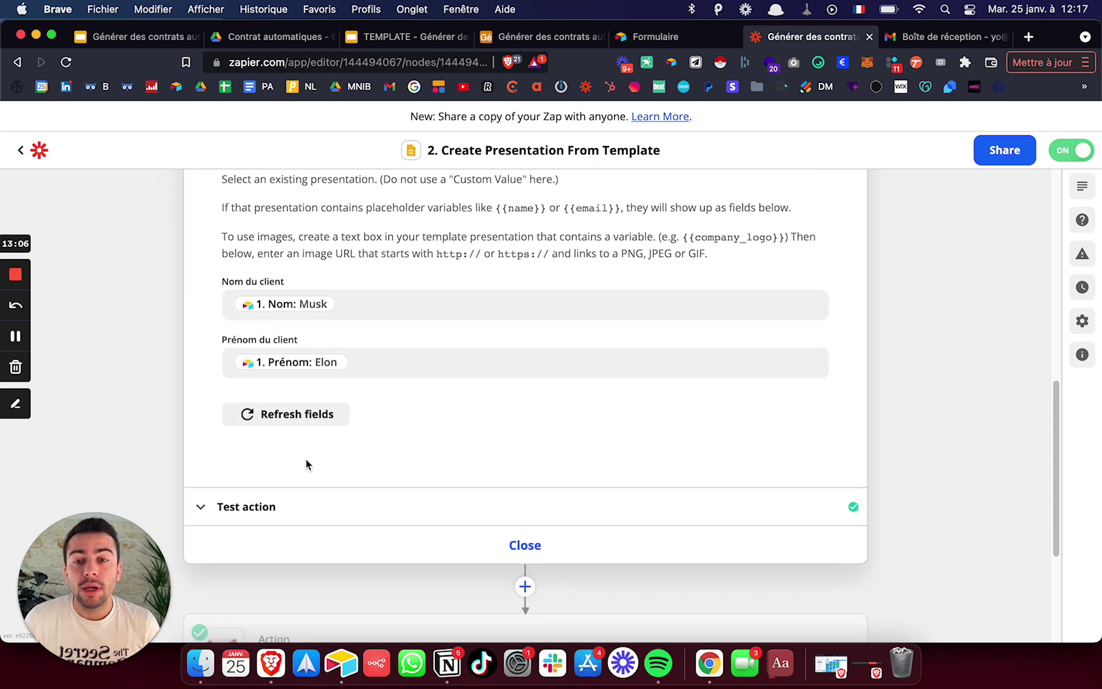
pyautogui.click(441, 37)
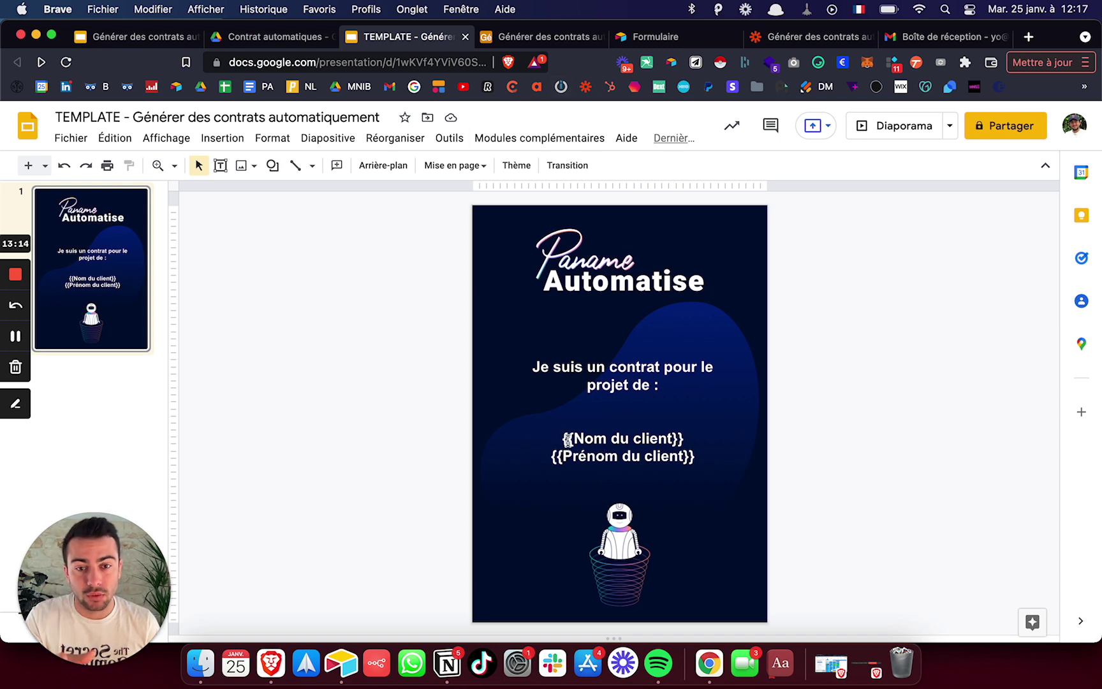
# - Go back from the Slides template to the Zapier 'Générer des contrats' editor
pyautogui.click(803, 39)
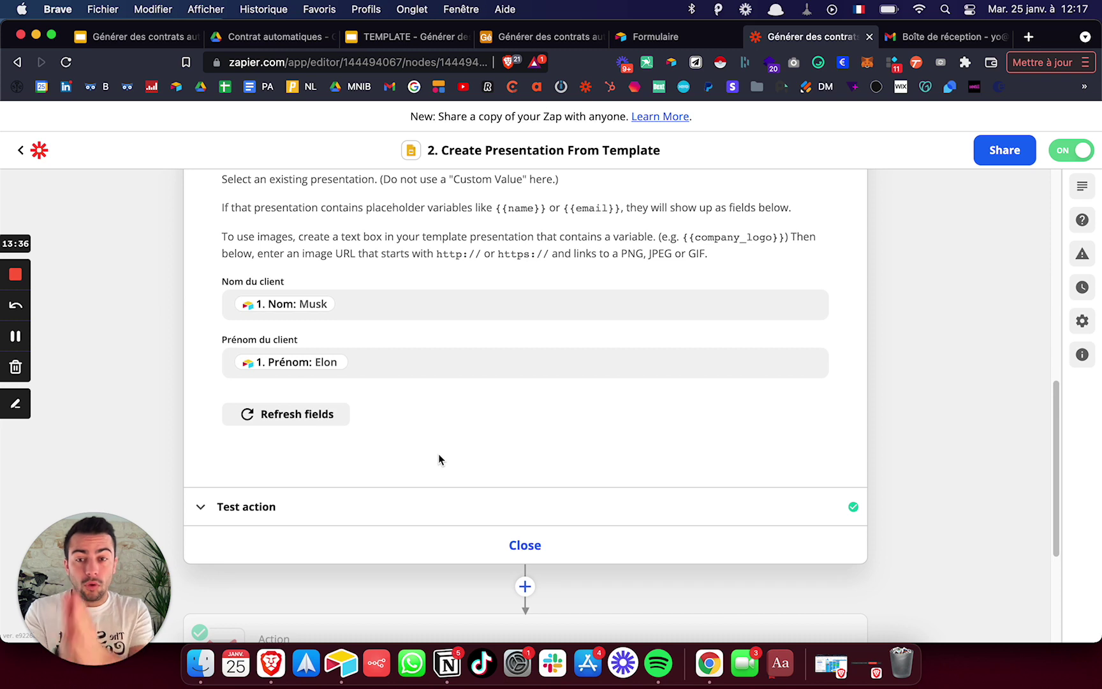
pyautogui.click(274, 308)
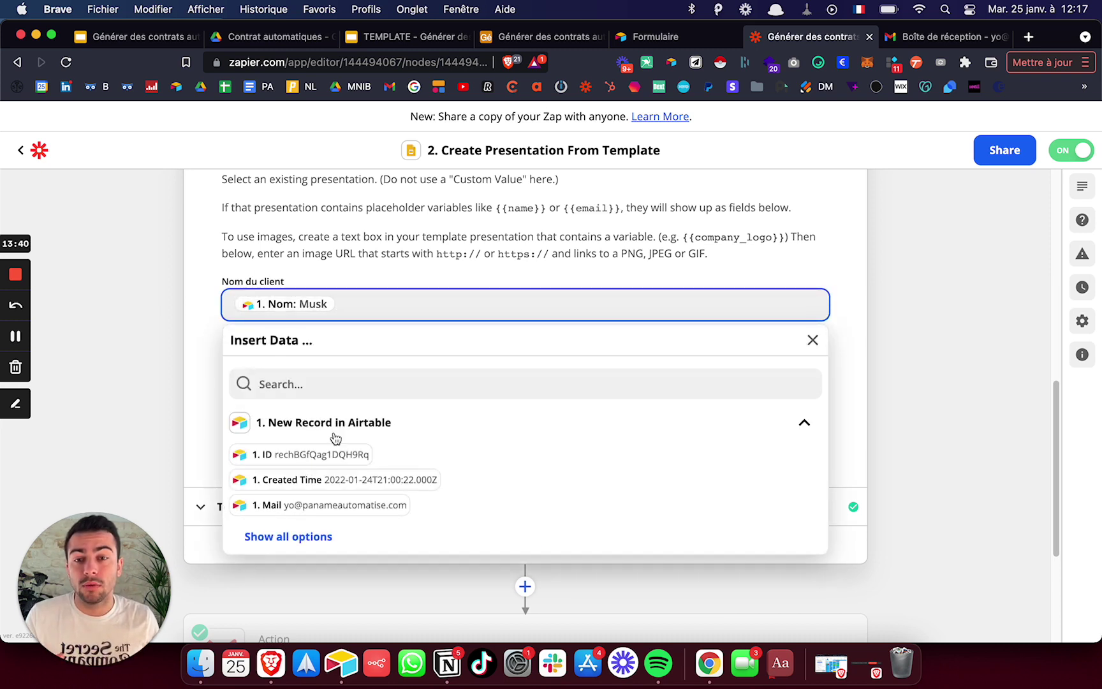
pyautogui.click(116, 328)
pyautogui.scroll(-3, 283, 342)
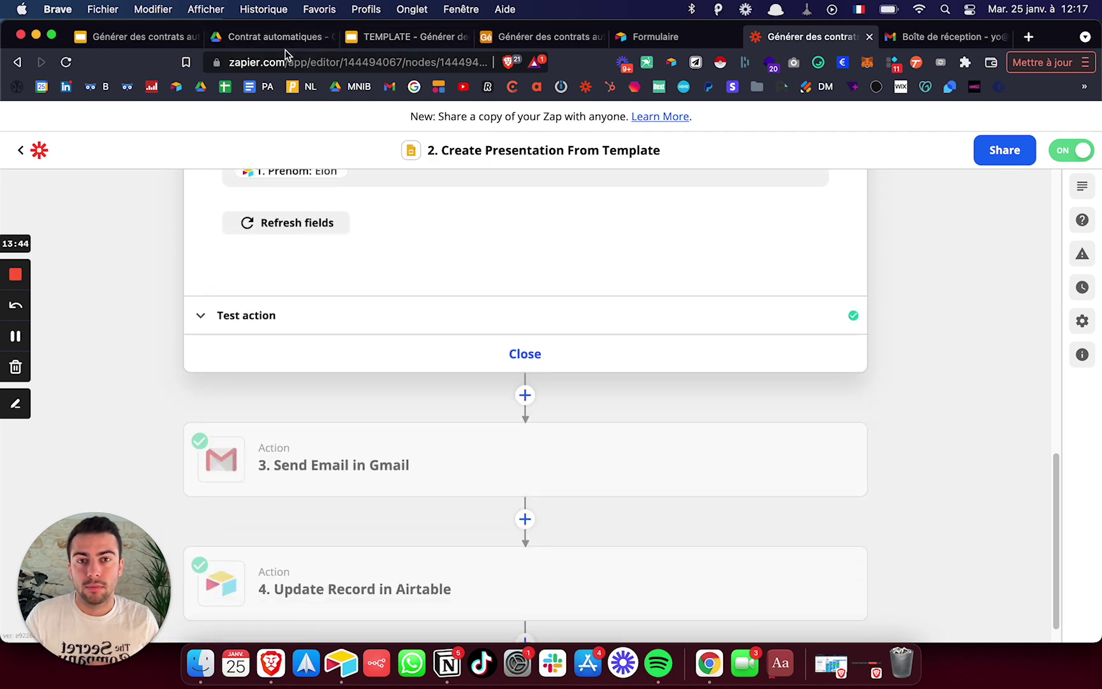
# - Return to the Zapier window, close the presentation step and open Send Email in Gmail
pyautogui.hotkey('ctrl', 'Up')
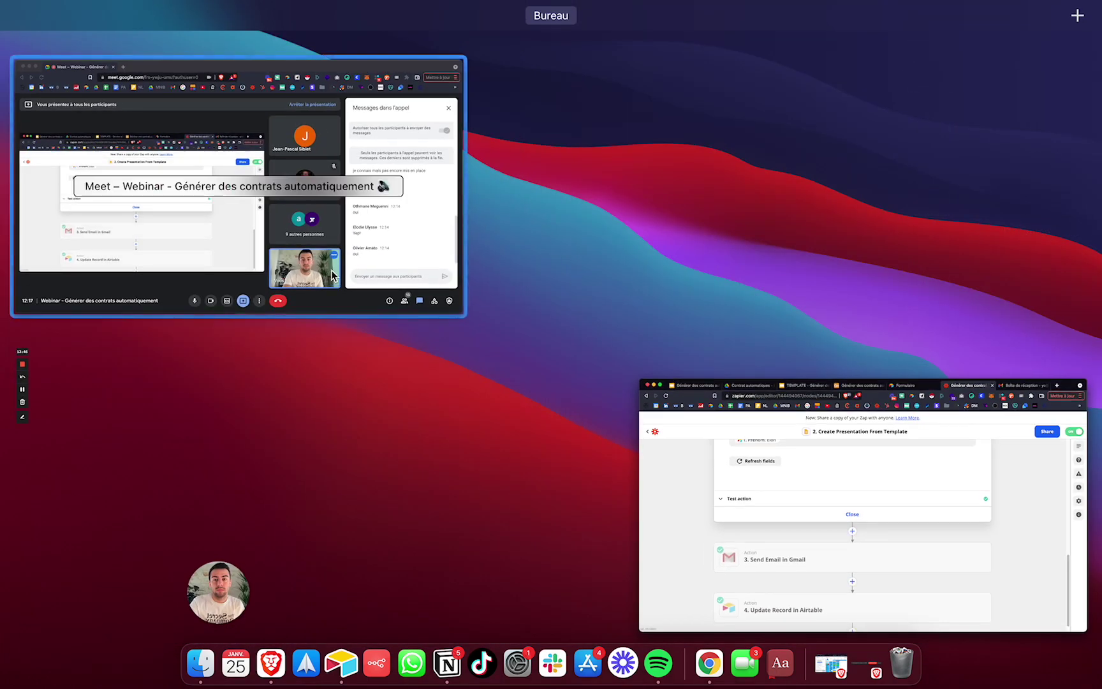
pyautogui.click(332, 275)
pyautogui.hotkey('ctrl', 'Up')
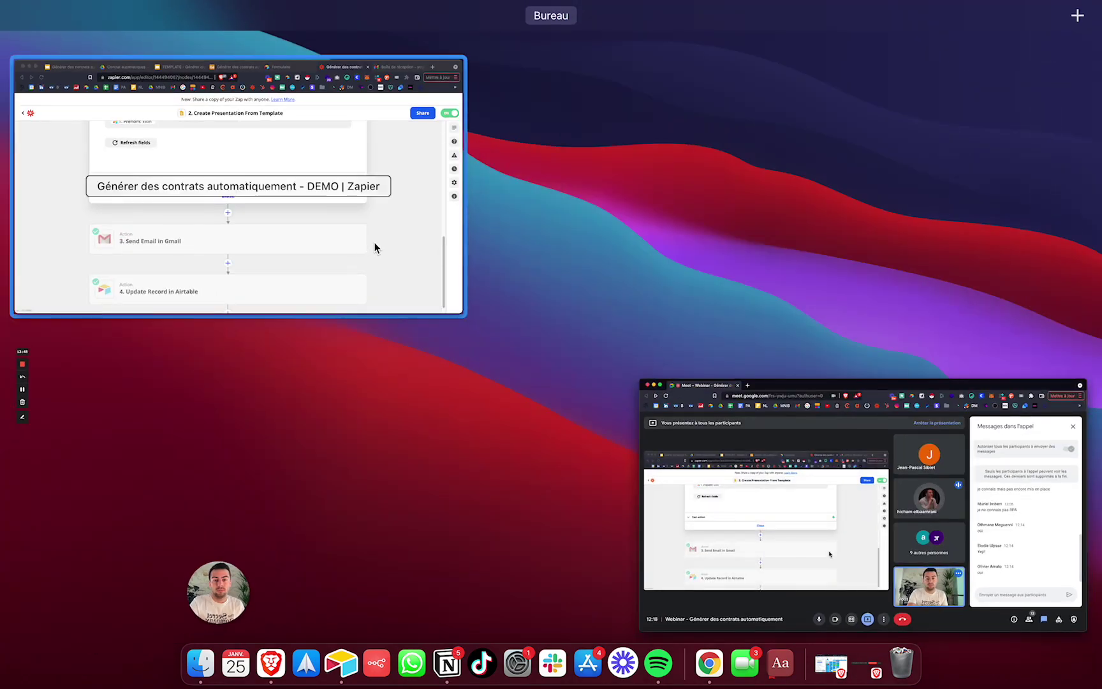
pyautogui.click(375, 245)
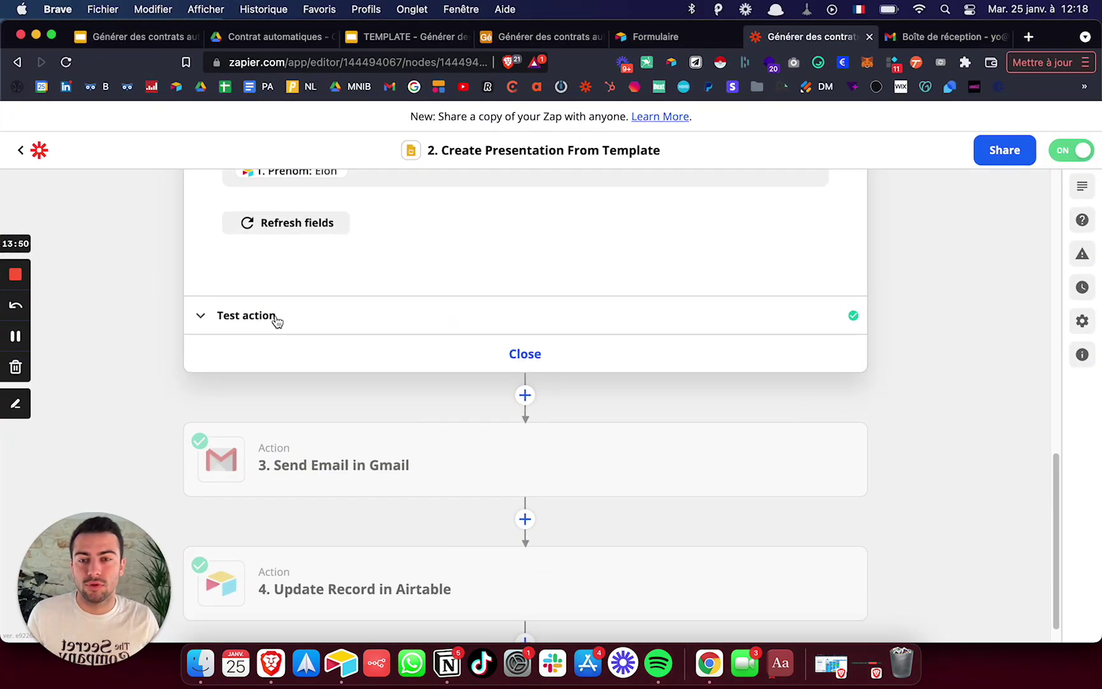
pyautogui.click(525, 354)
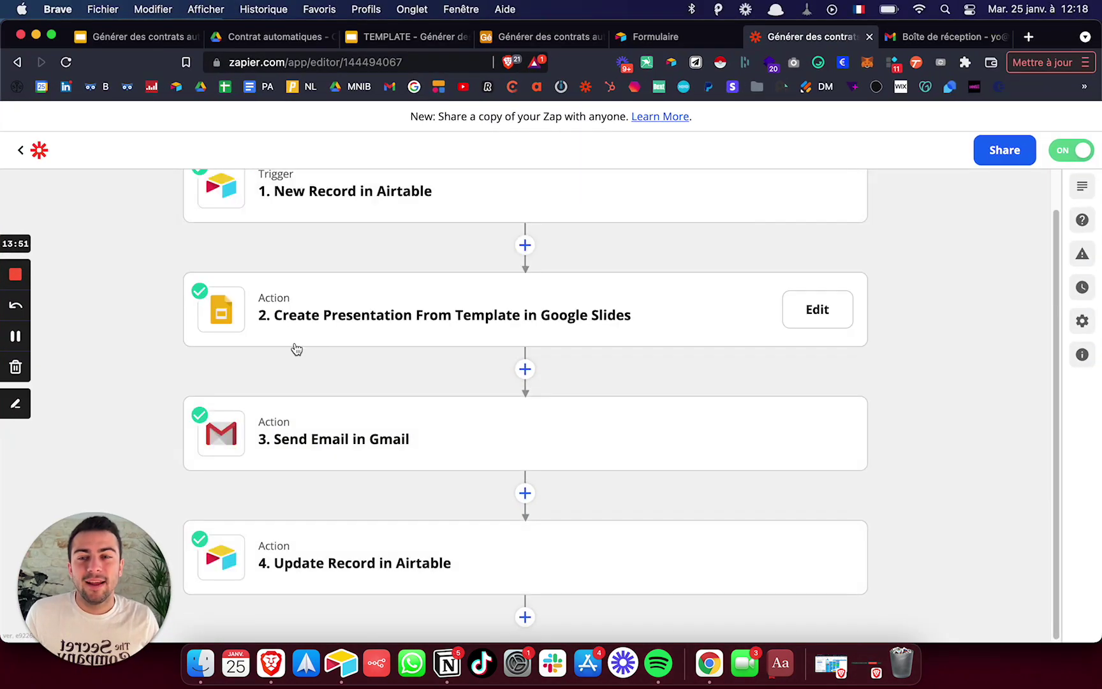
pyautogui.click(375, 440)
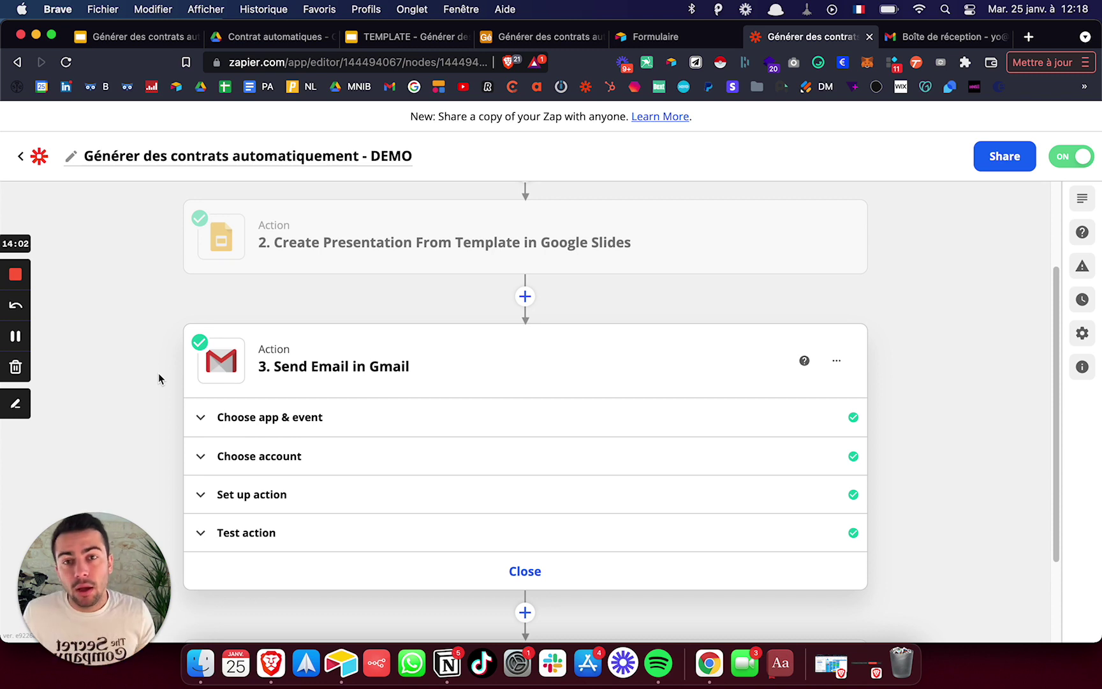
# - Check the generated contract in the 'Contrat automatiques' Drive folder, then expand the Gmail step's setup
pyautogui.click(255, 38)
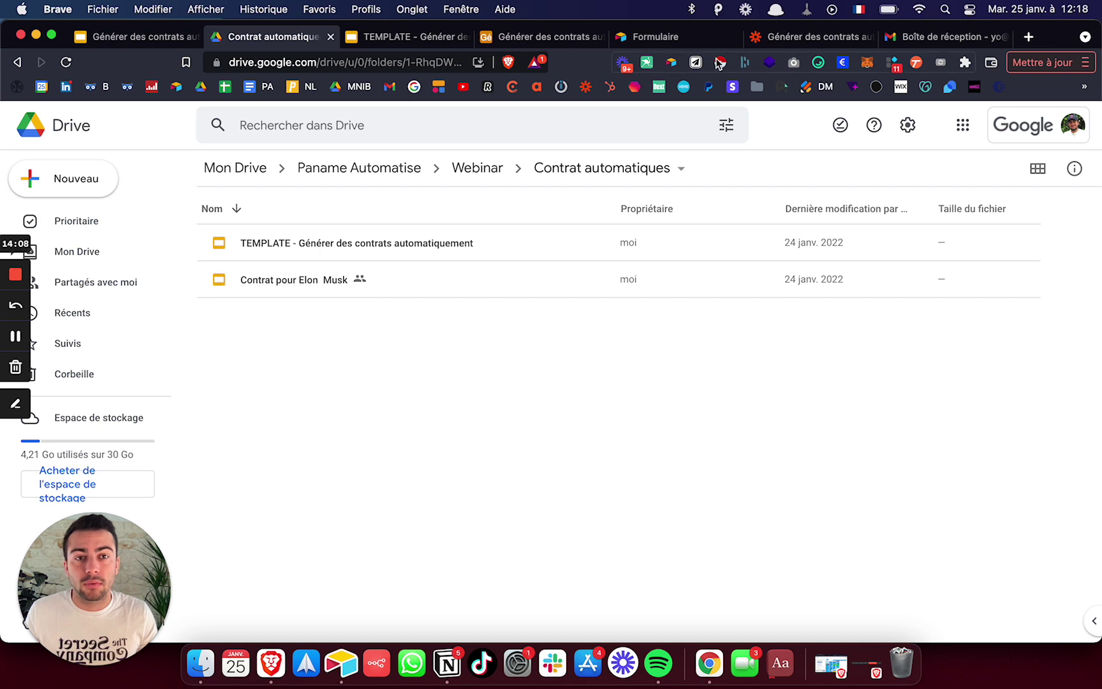
pyautogui.click(791, 36)
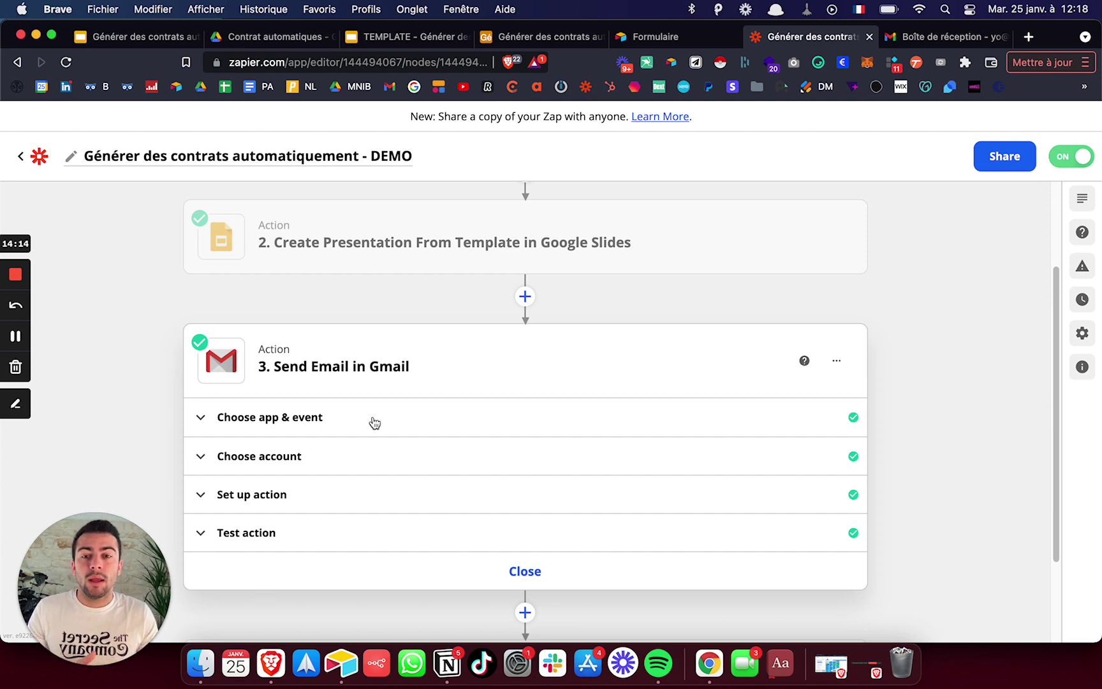
pyautogui.scroll(-3, 364, 427)
pyautogui.click(261, 374)
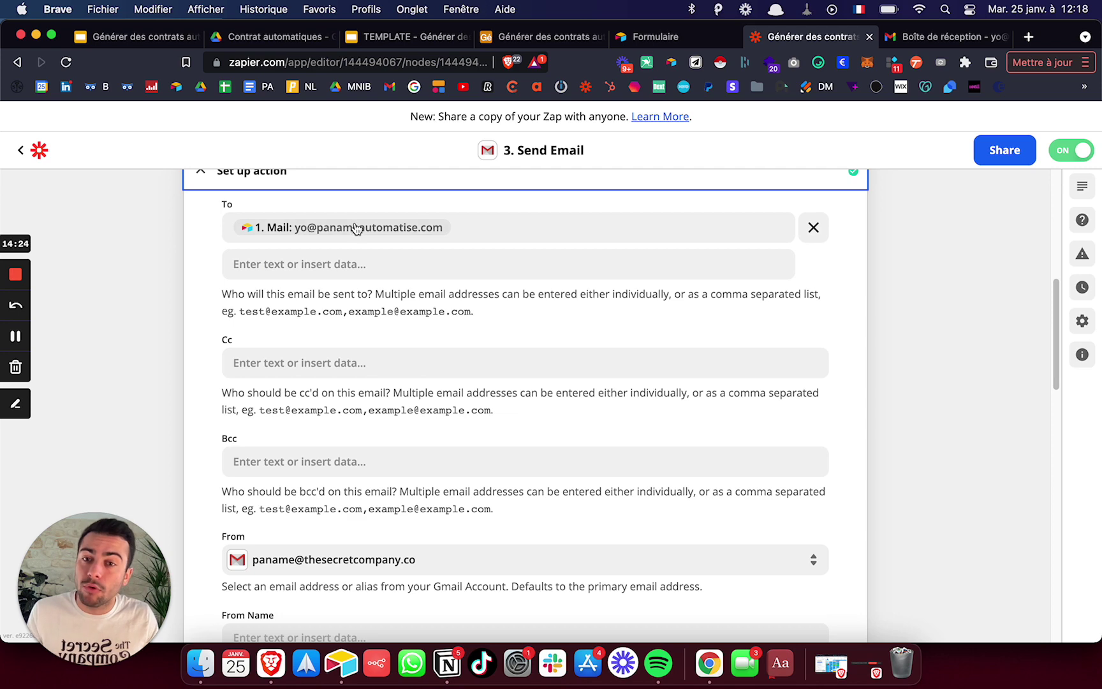
# - Type a sample extra address into the Gmail To field, then backspace most of it away
pyautogui.click(500, 234)
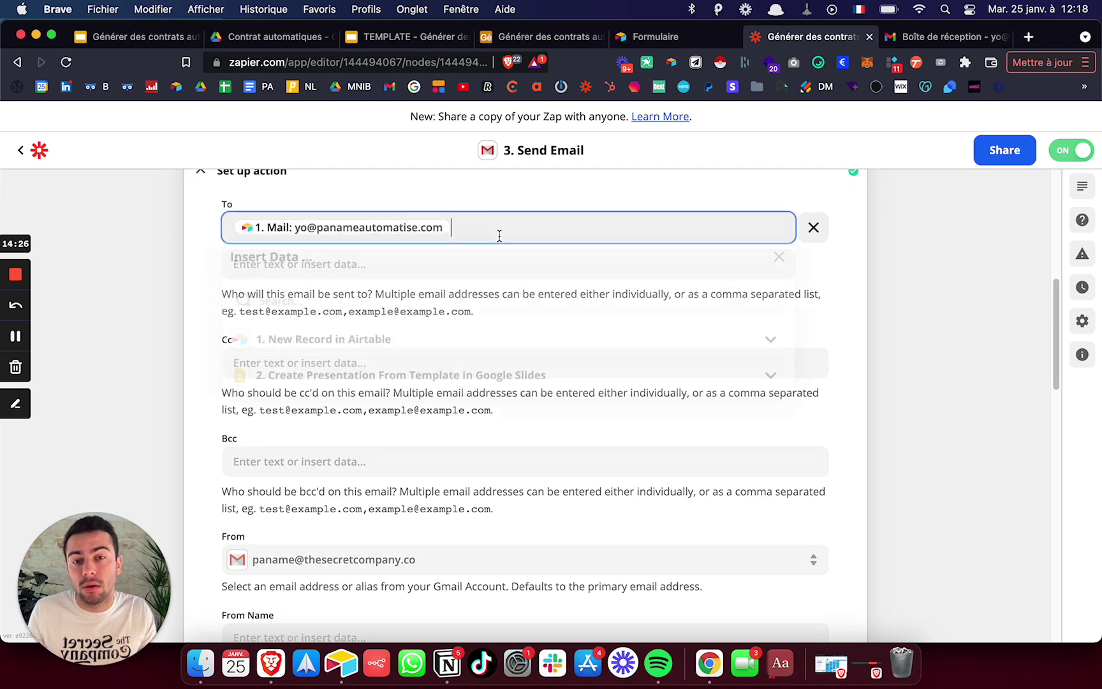
pyautogui.write('jesuis')
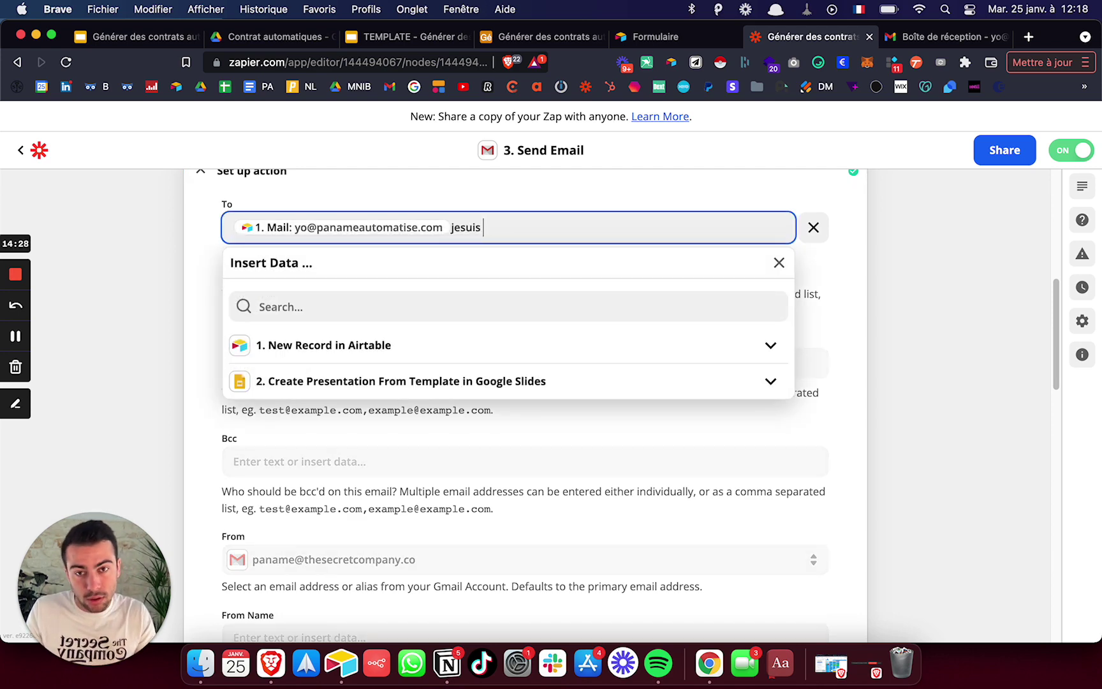
pyautogui.write('unemail')
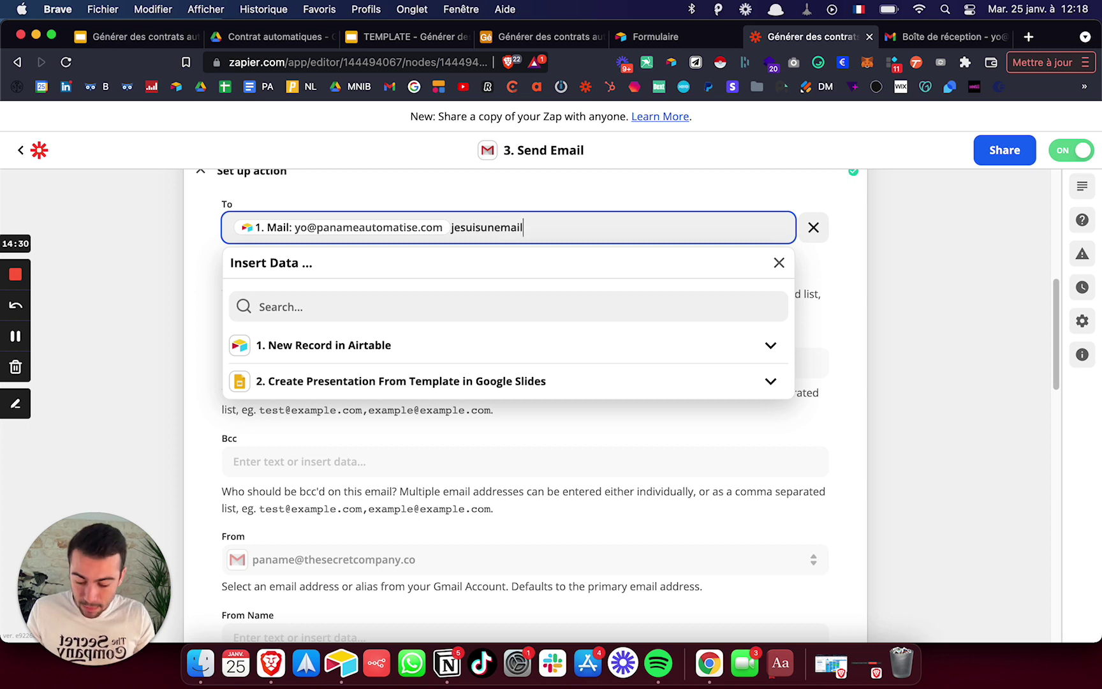
pyautogui.write('@email.com')
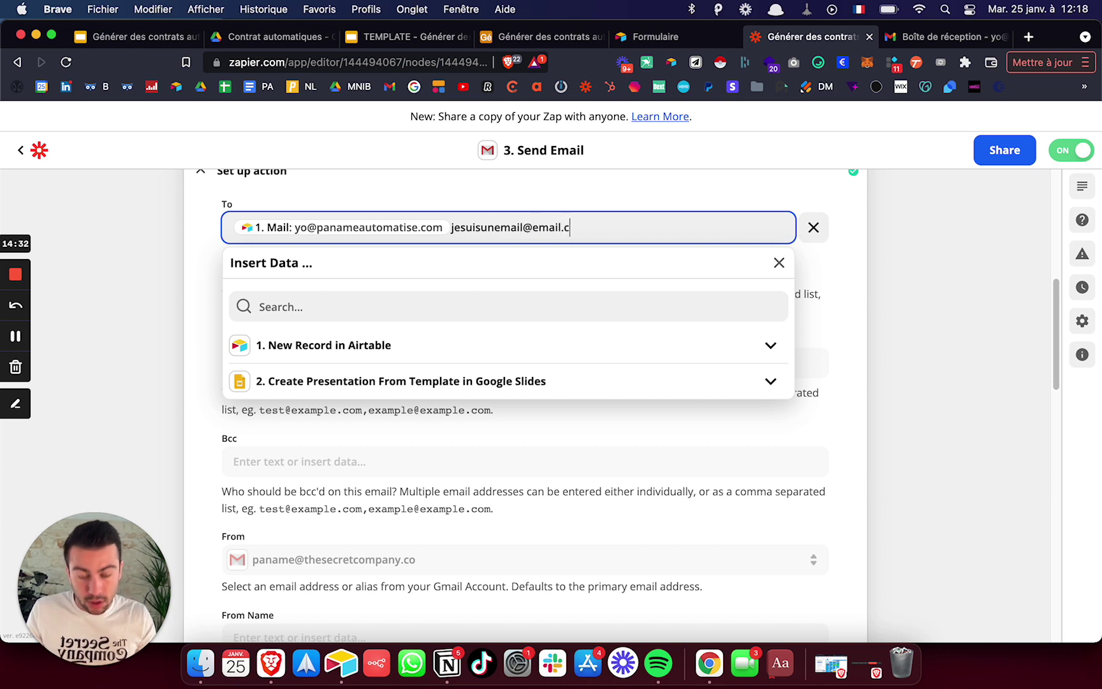
pyautogui.press('BackSpace')
pyautogui.press('BackSpace')
pyautogui.press('BackSpace')
pyautogui.press('BackSpace')
pyautogui.press('BackSpace')
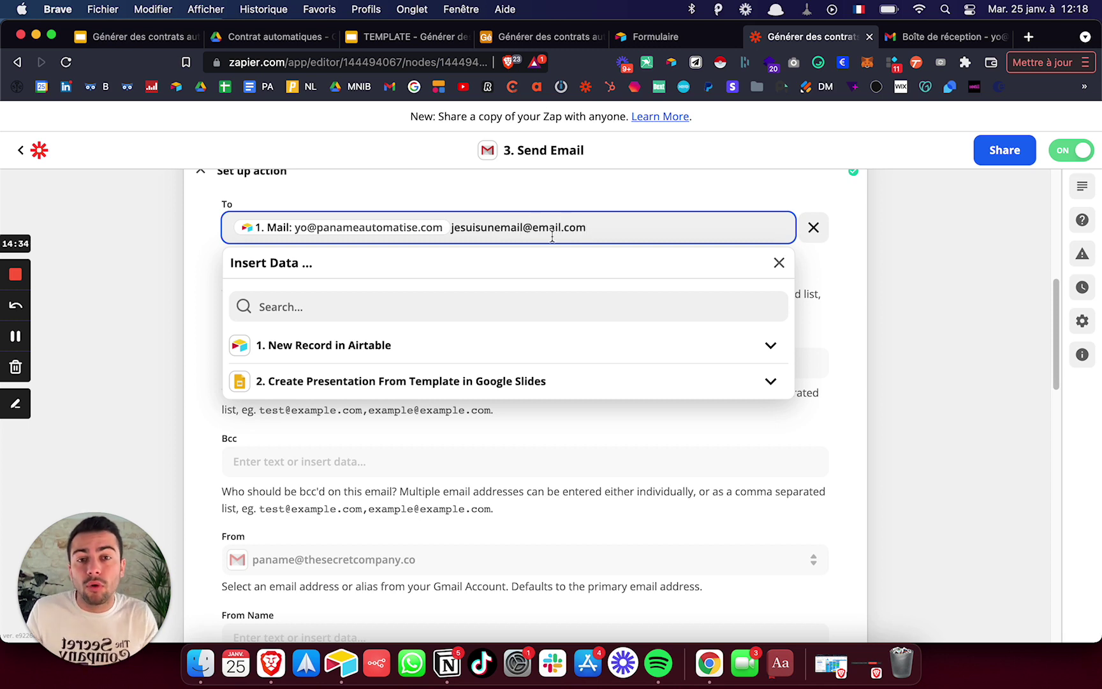
pyautogui.press('BackSpace')
pyautogui.press('BackSpace')
pyautogui.press('BackSpace')
pyautogui.press('BackSpace')
pyautogui.press('BackSpace')
pyautogui.press('BackSpace')
pyautogui.press('BackSpace')
pyautogui.press('BackSpace')
pyautogui.press('BackSpace')
pyautogui.press('BackSpace')
pyautogui.press('BackSpace')
pyautogui.press('BackSpace')
pyautogui.press('BackSpace')
pyautogui.press('BackSpace')
pyautogui.press('BackSpace')
pyautogui.press('BackSpace')
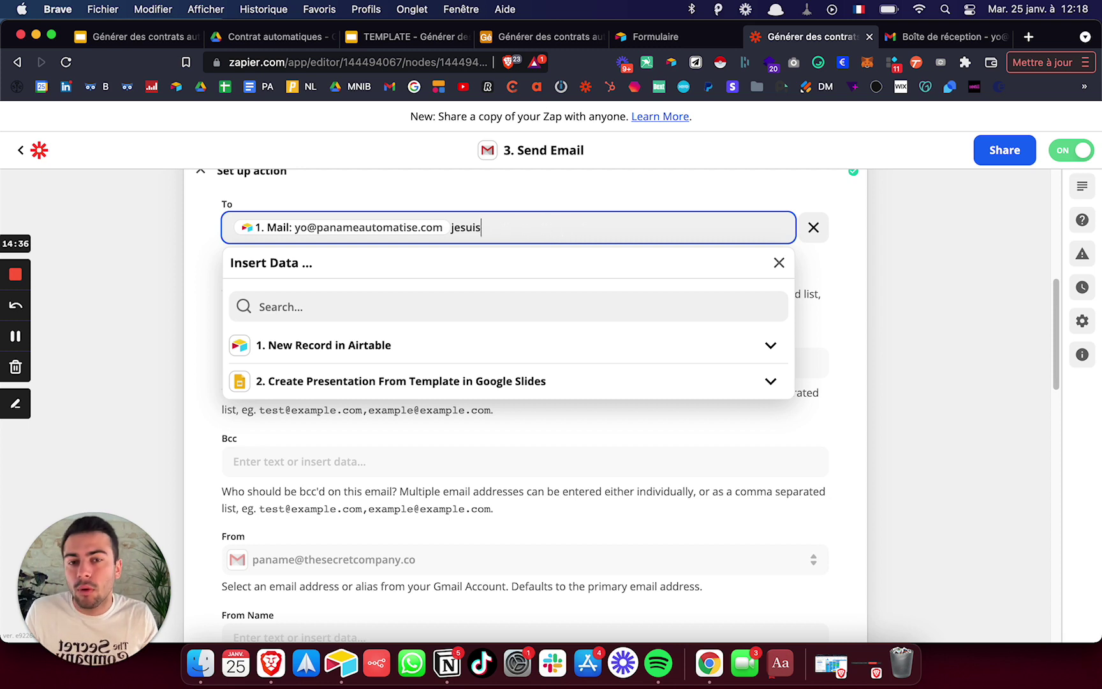
pyautogui.press('BackSpace')
pyautogui.press('BackSpace')
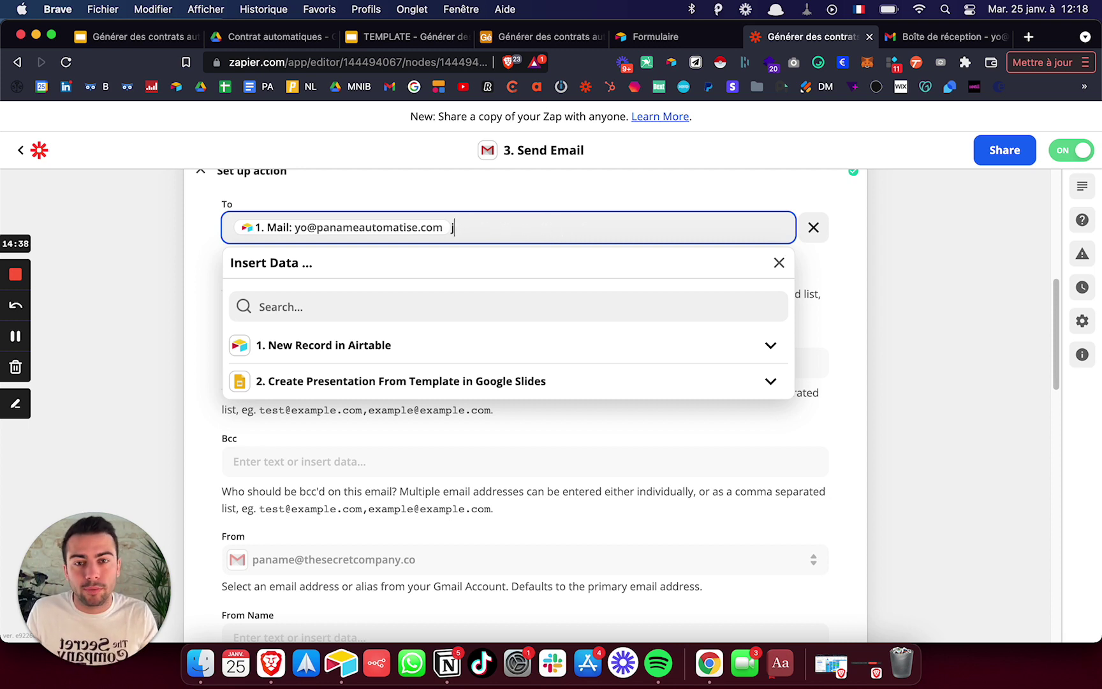
pyautogui.click(141, 259)
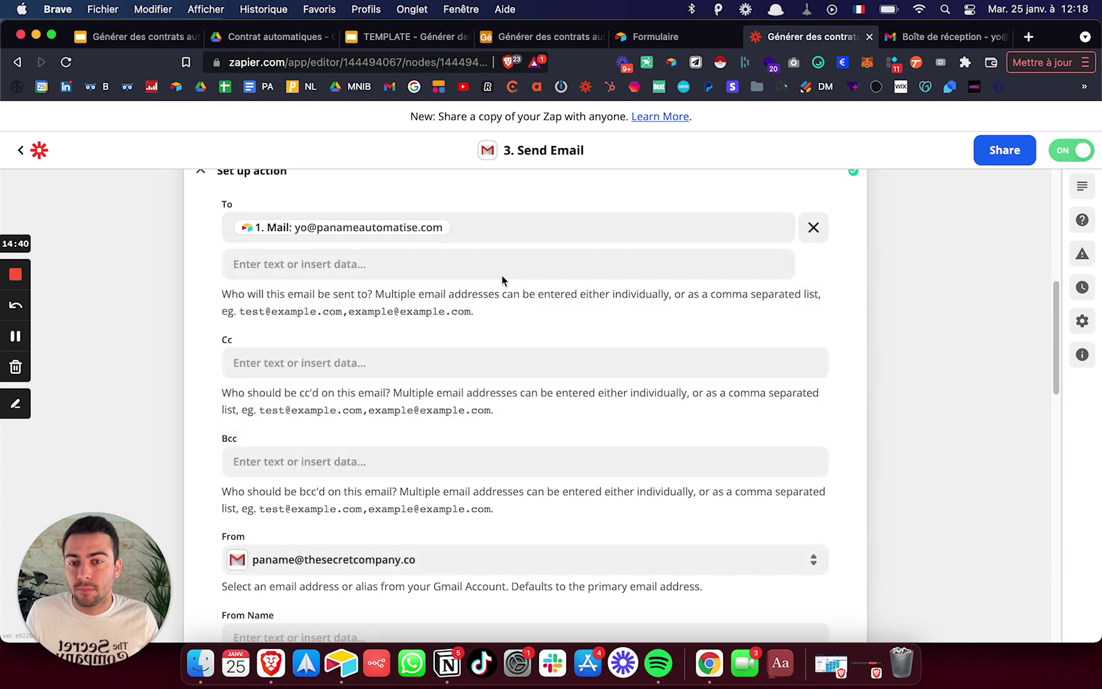
pyautogui.scroll(-3, 501, 275)
pyautogui.scroll(-5, 498, 271)
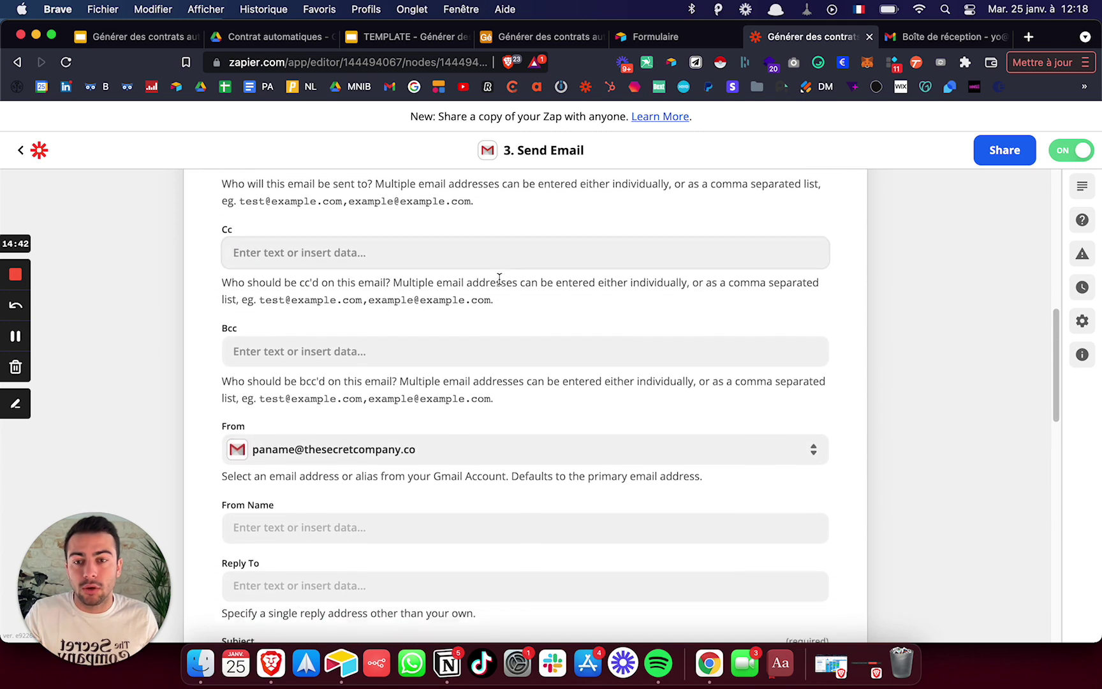
pyautogui.scroll(-3, 344, 277)
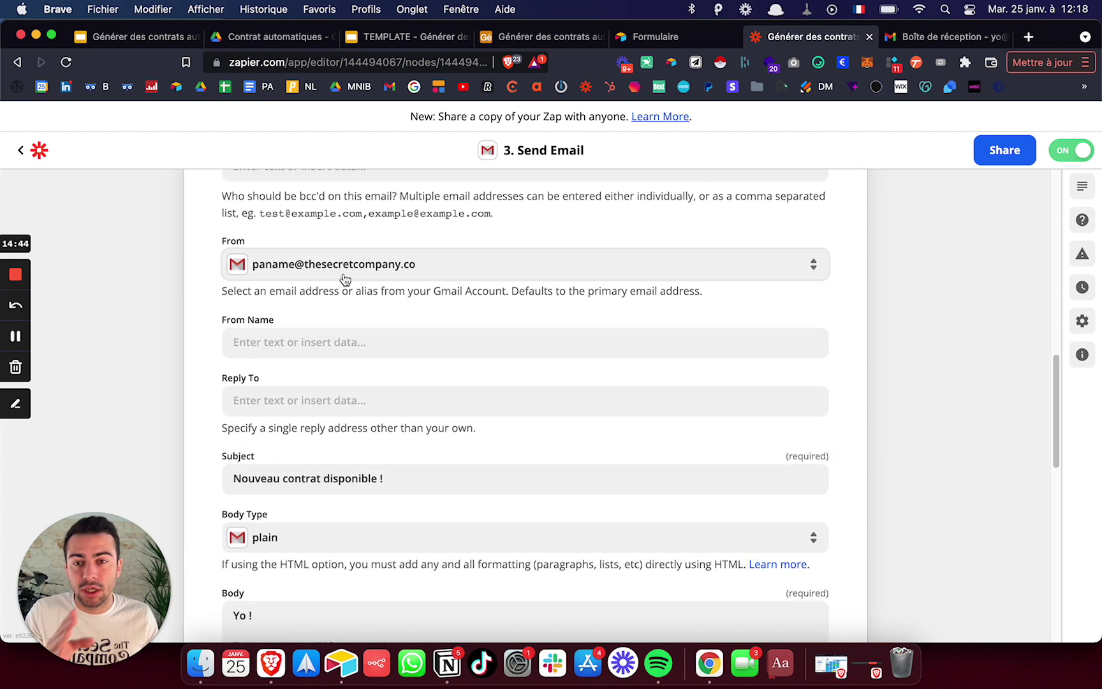
pyautogui.scroll(-1, 383, 241)
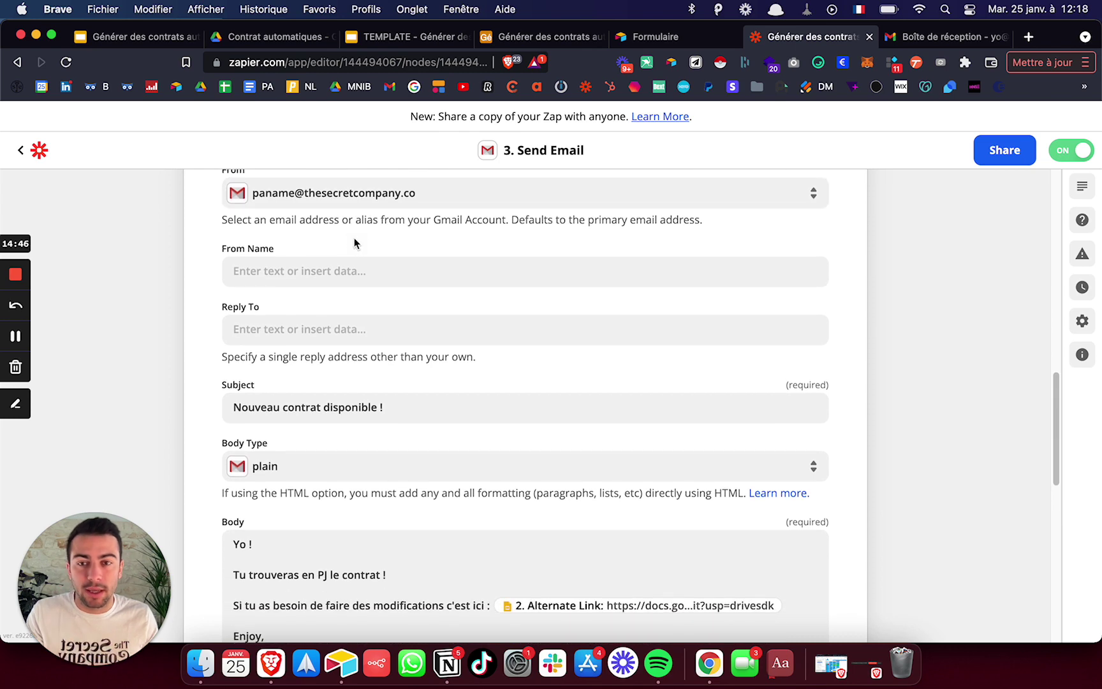
pyautogui.scroll(-6, 355, 243)
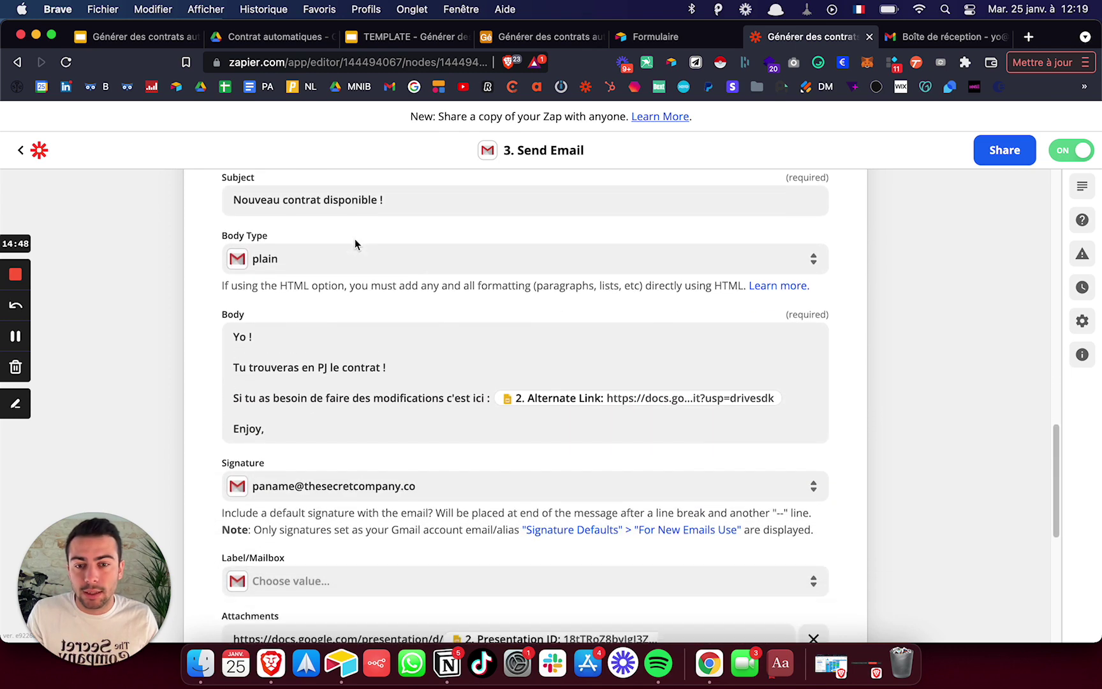
pyautogui.scroll(2, 355, 246)
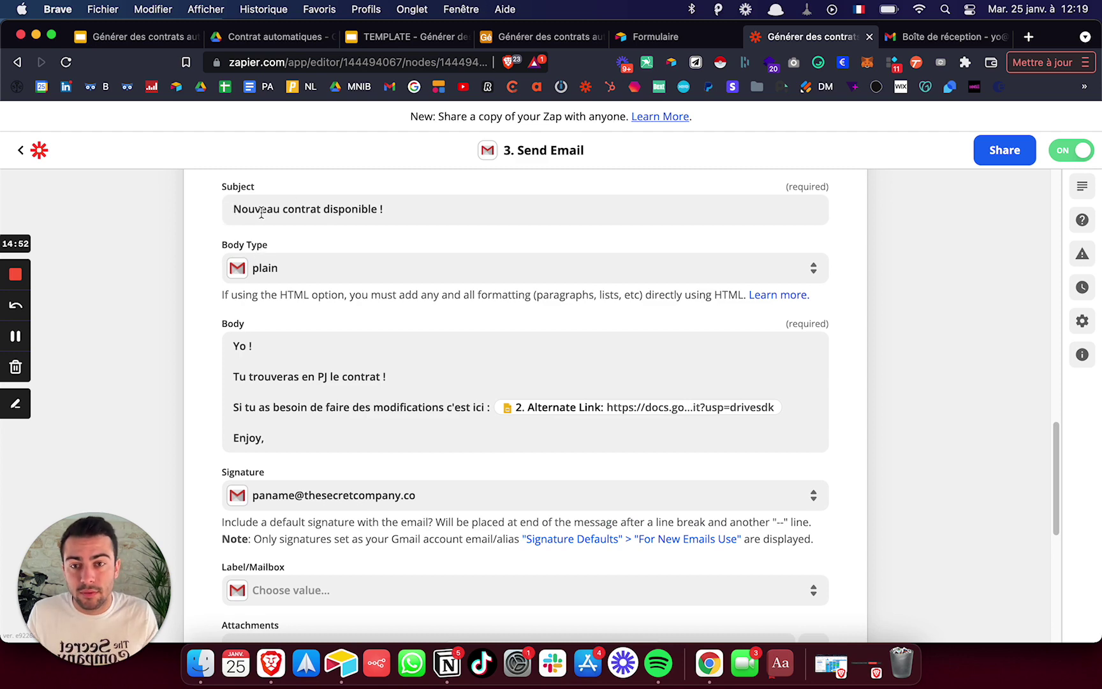
pyautogui.scroll(-4, 261, 213)
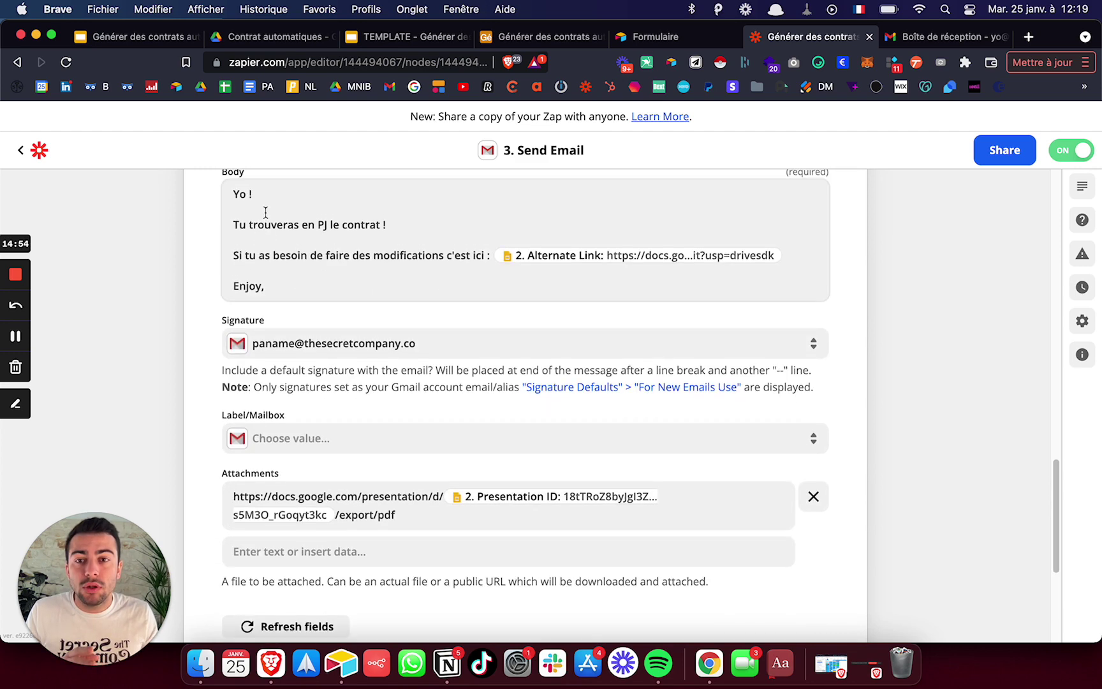
pyautogui.scroll(1, 343, 314)
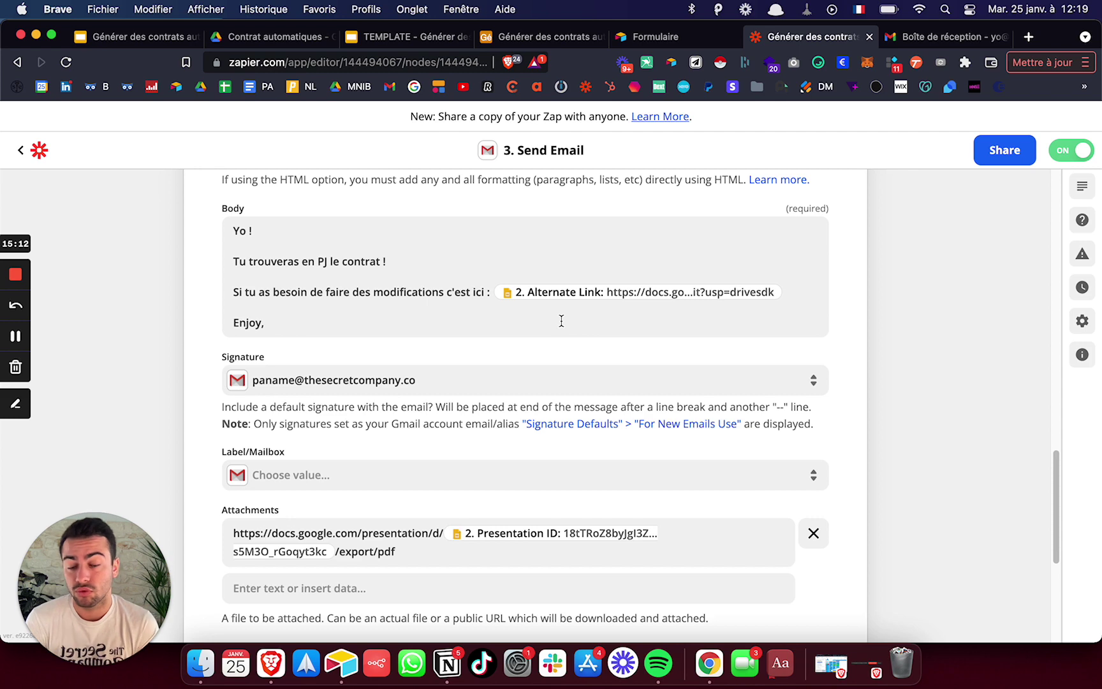
pyautogui.scroll(-5, 522, 320)
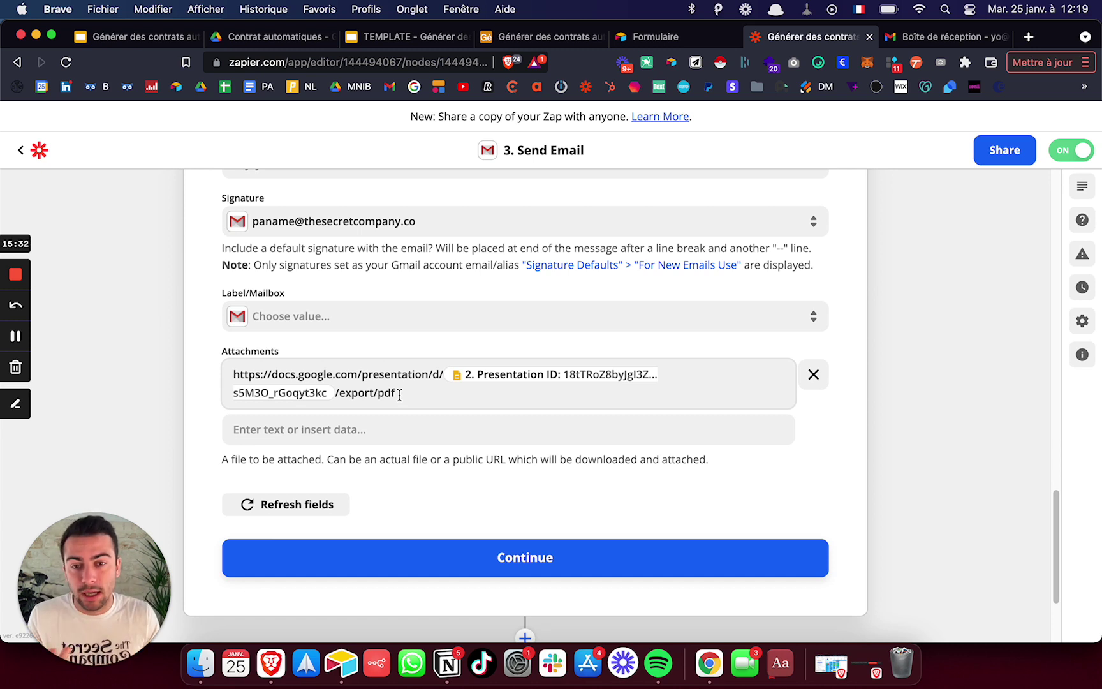
pyautogui.moveTo(234, 374); pyautogui.dragTo(527, 380)
# - Leave the PDF export link attachment in place and scroll down to the Update Record in Airtable step
pyautogui.click(507, 390)
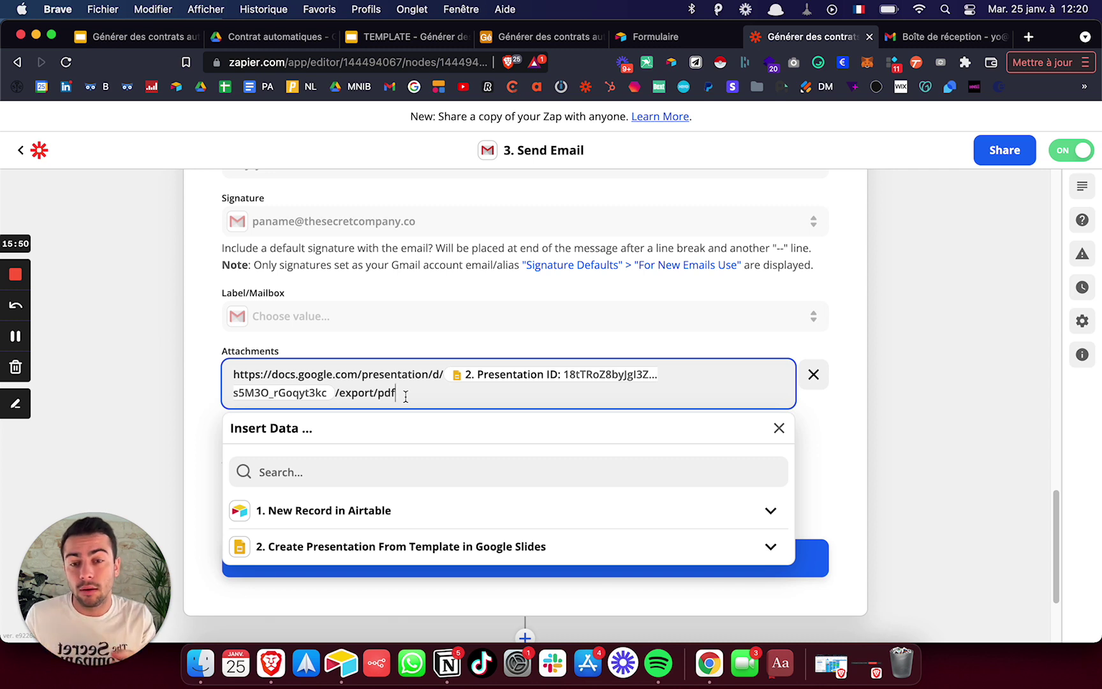
pyautogui.click(185, 338)
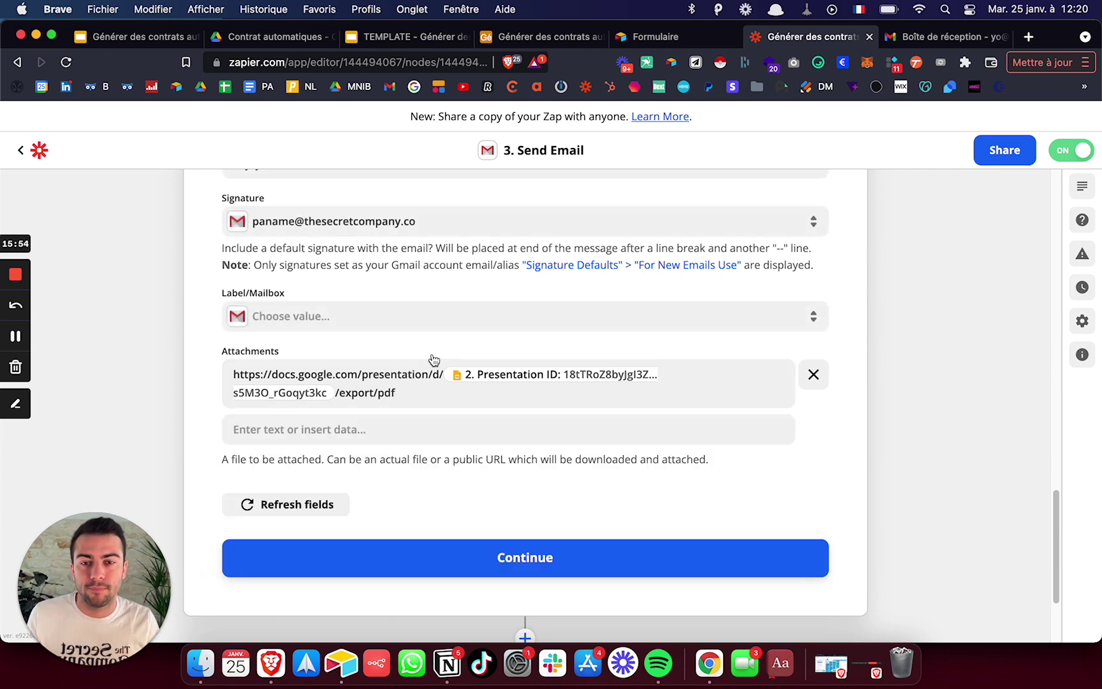
pyautogui.scroll(-2, 434, 360)
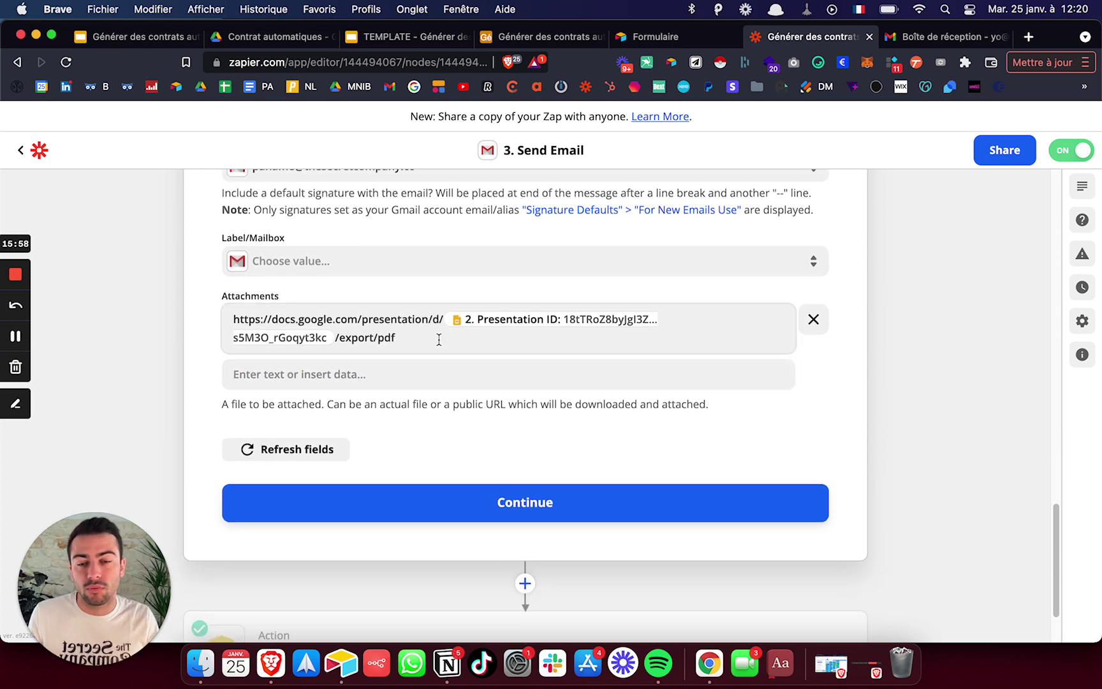
pyautogui.scroll(-1, 440, 340)
pyautogui.scroll(-3, 443, 341)
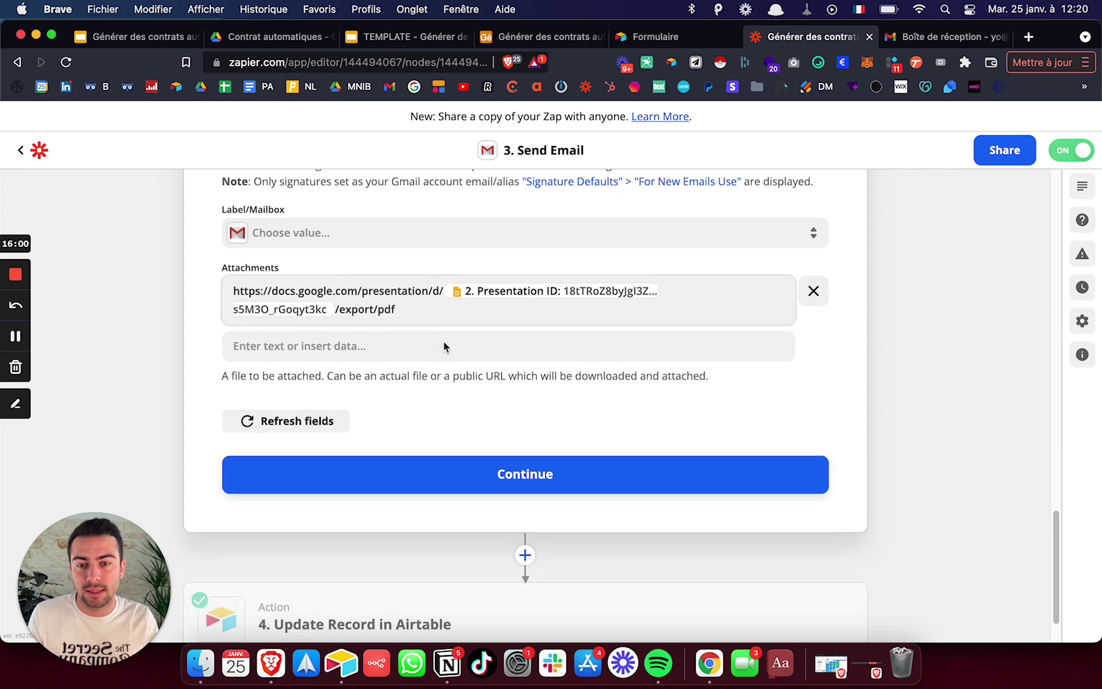
# - Check the Update Record step's Base, Table, Record and Statut set to done, then switch to Airtable
pyautogui.click(402, 552)
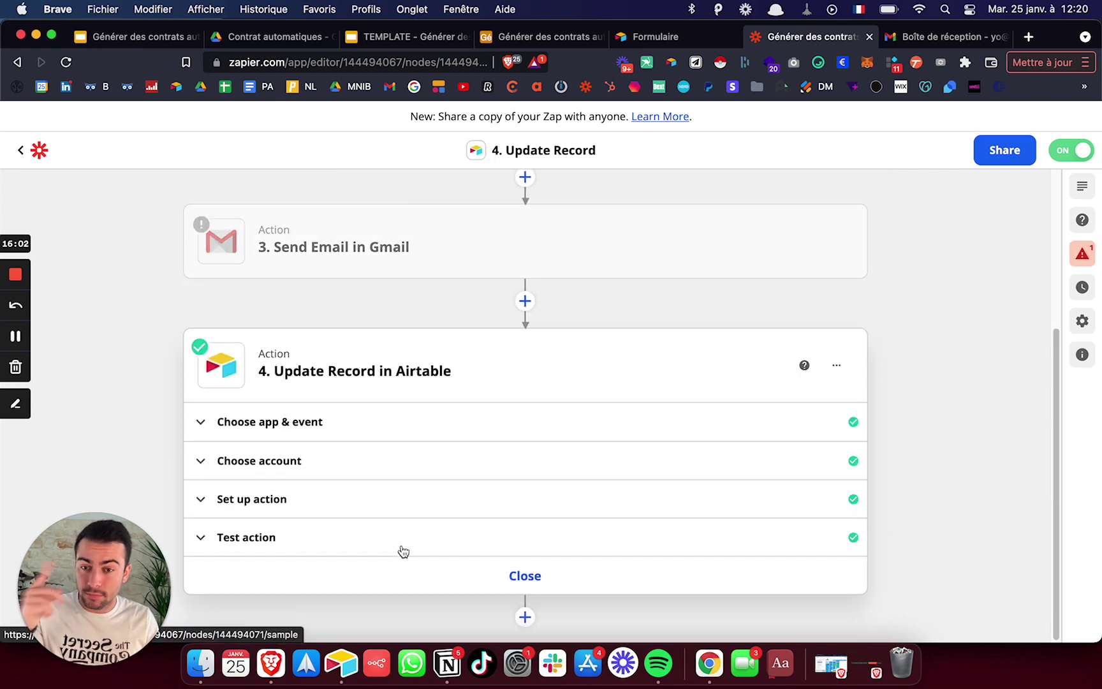
pyautogui.click(362, 504)
pyautogui.scroll(-10, 357, 485)
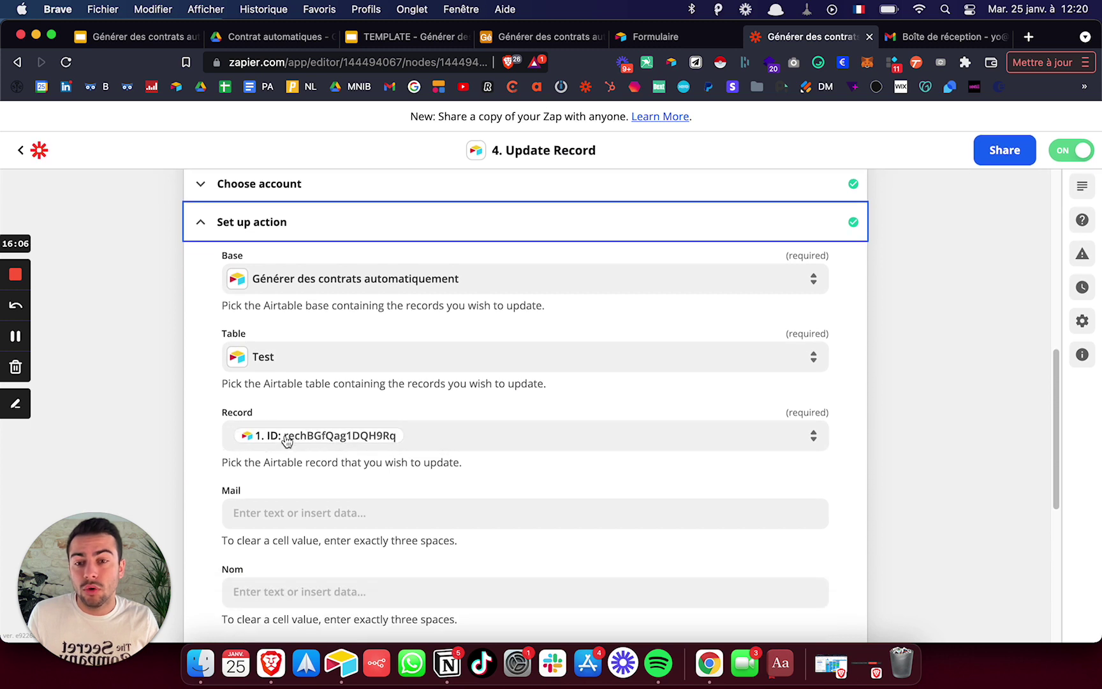
pyautogui.scroll(-5, 286, 438)
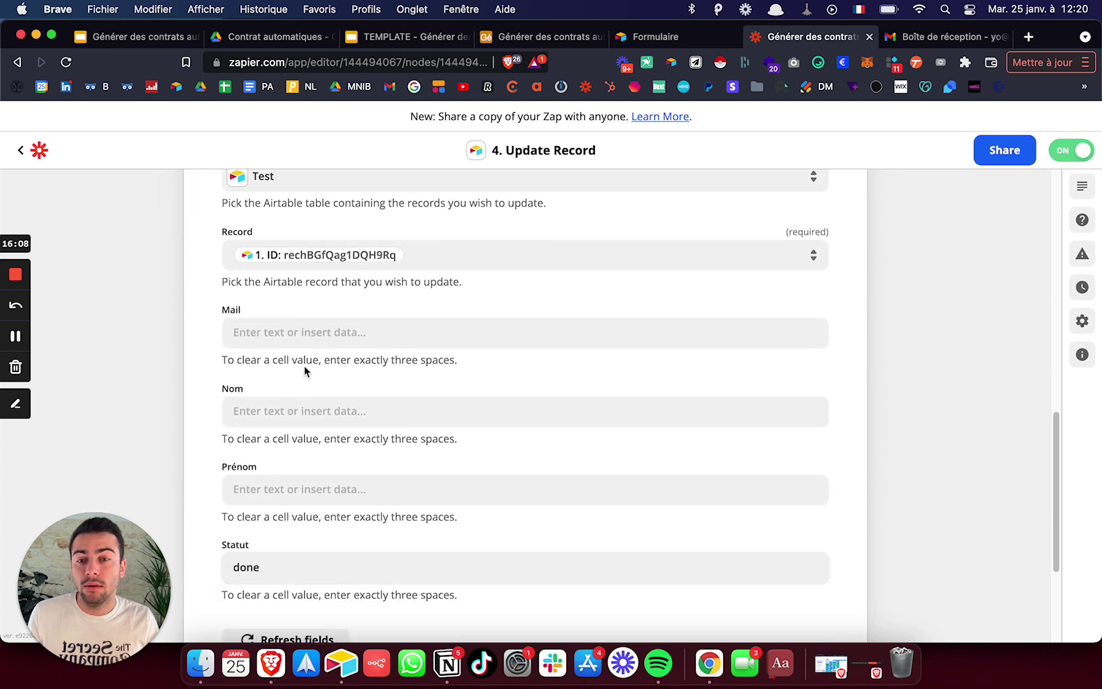
pyautogui.scroll(3, 306, 357)
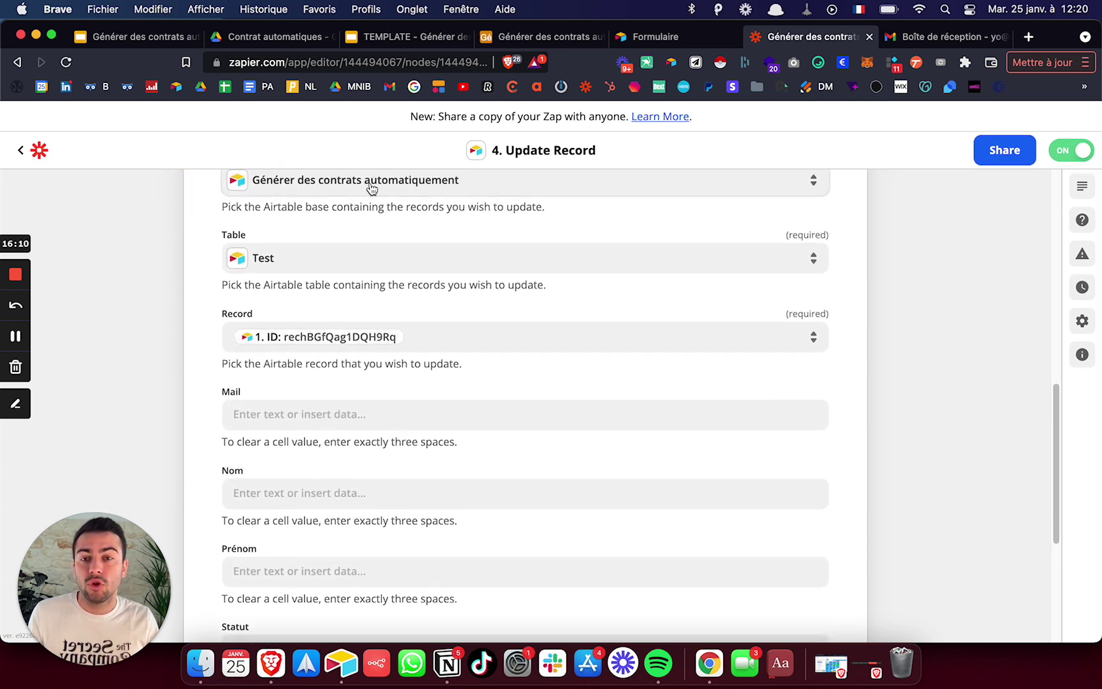
pyautogui.scroll(-1, 292, 273)
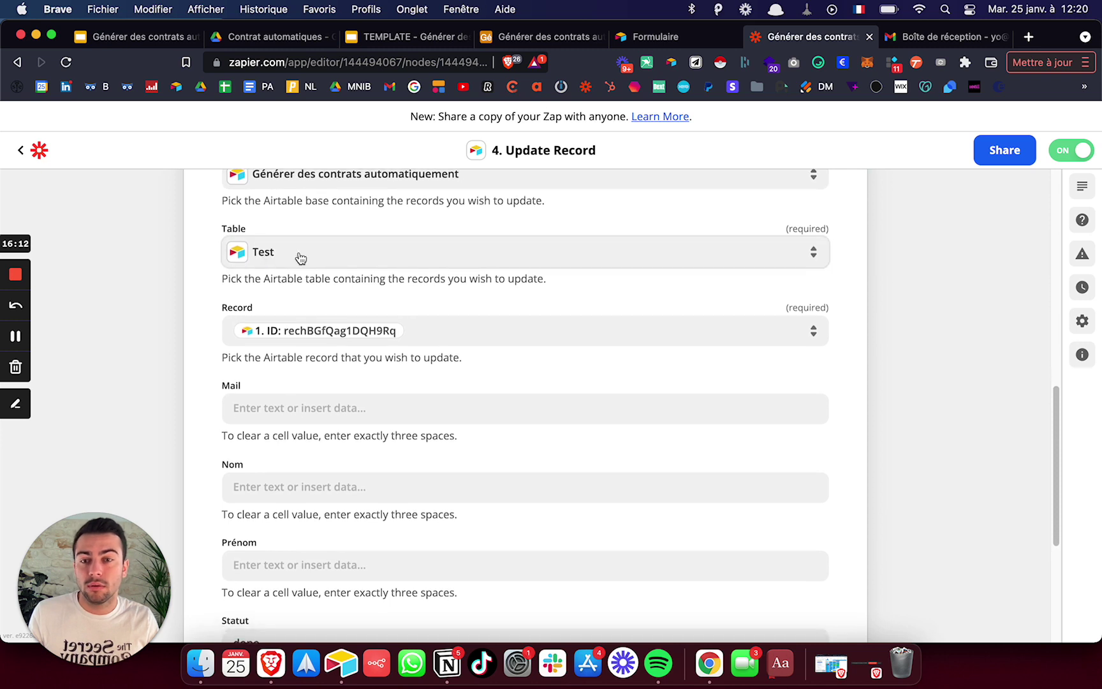
pyautogui.scroll(-1, 290, 268)
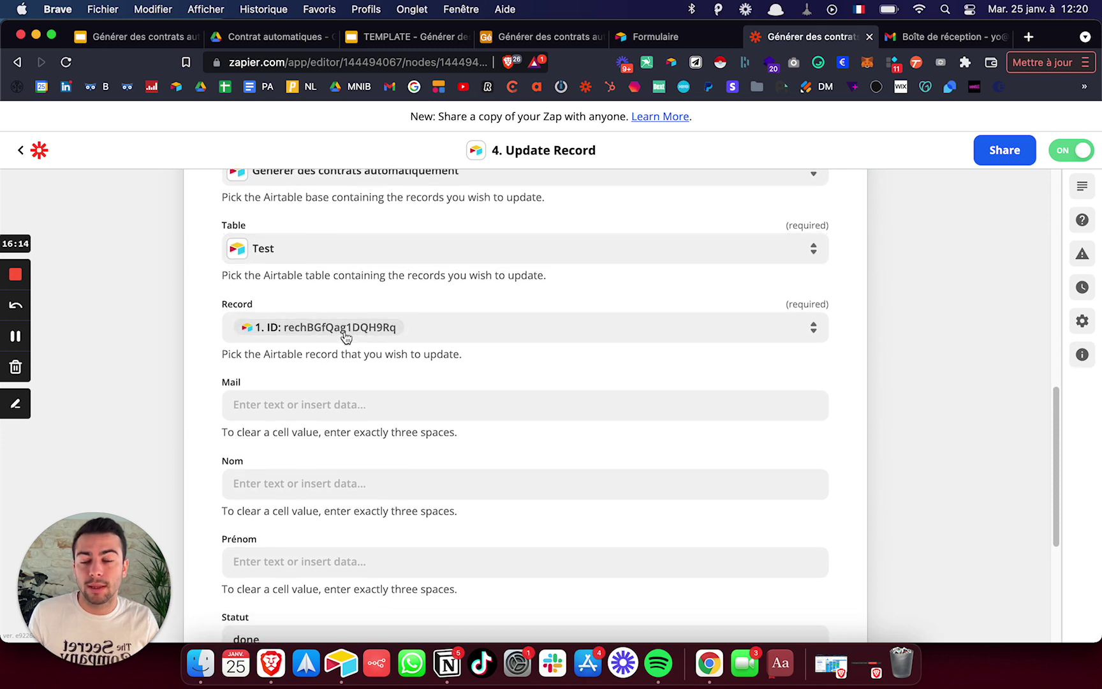
pyautogui.scroll(-5, 344, 337)
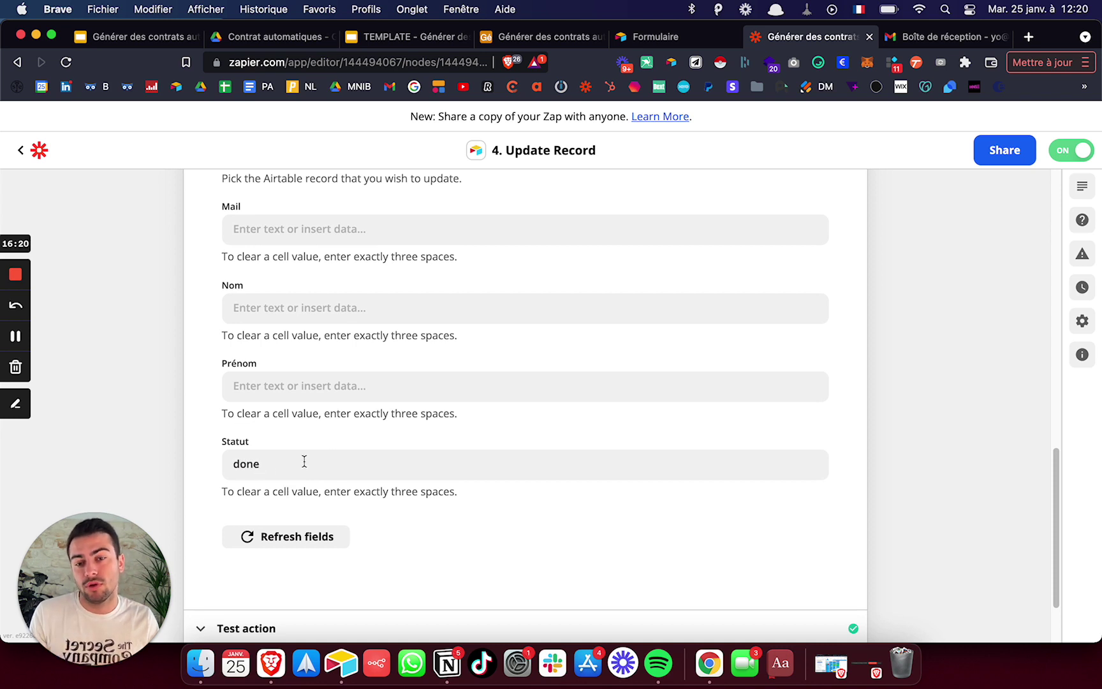
pyautogui.scroll(-3, 421, 408)
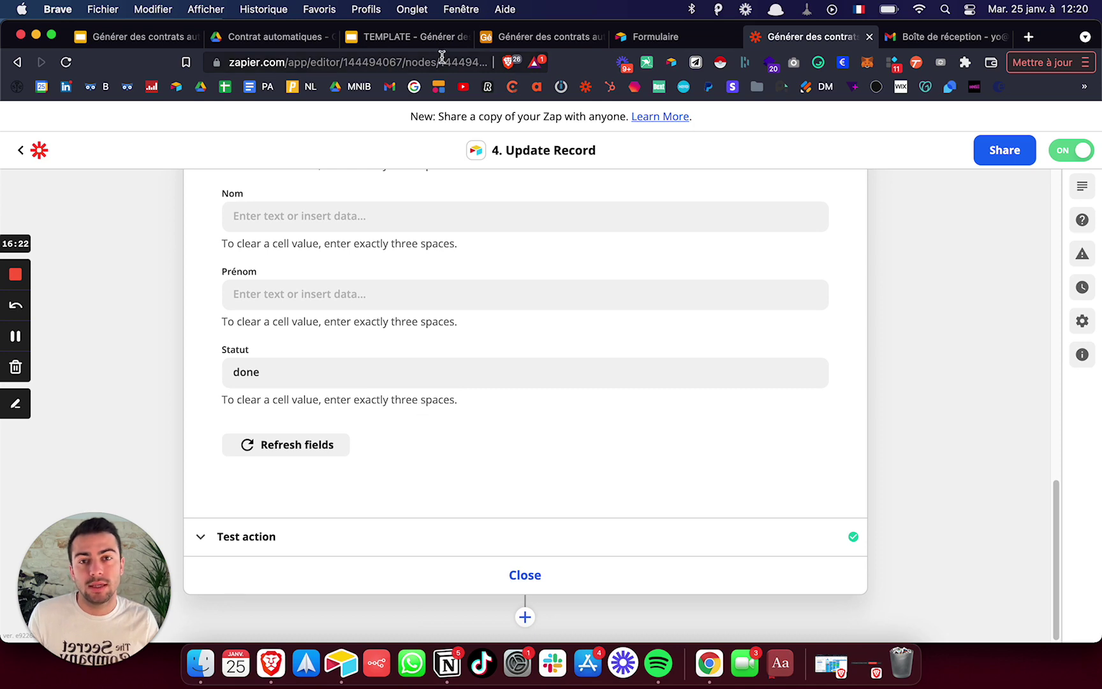
pyautogui.click(542, 36)
# - Set the first record's Statut to done so it drops out of the Todo view
pyautogui.click(733, 239)
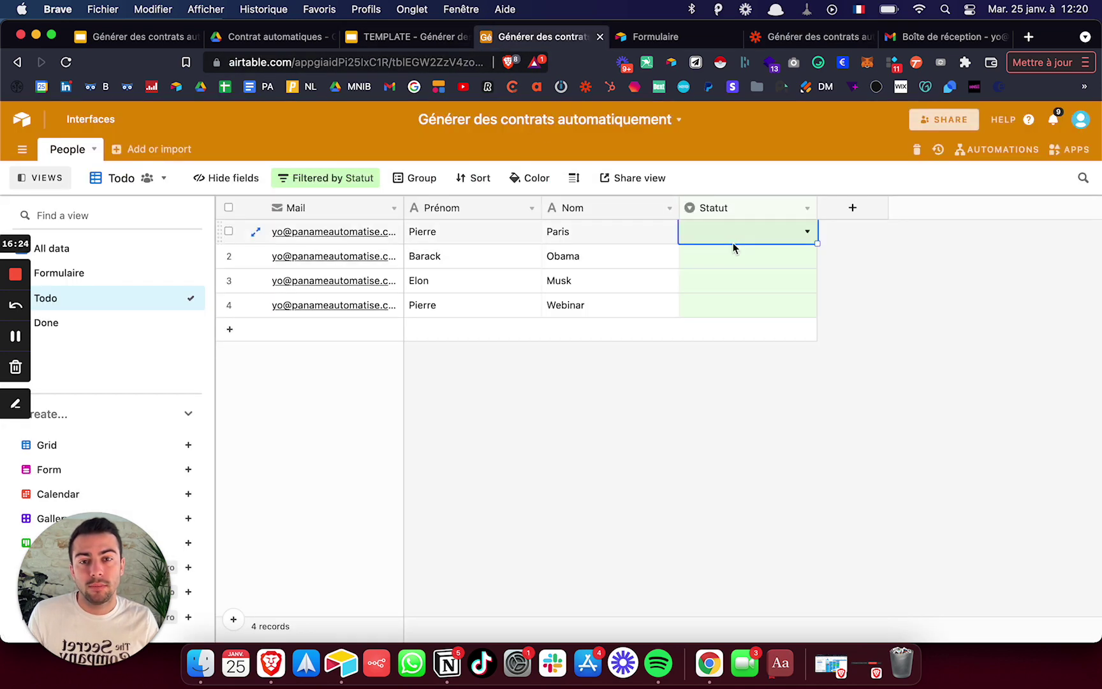
pyautogui.click(733, 227)
pyautogui.press('Down')
pyautogui.press('Down')
pyautogui.press('Down')
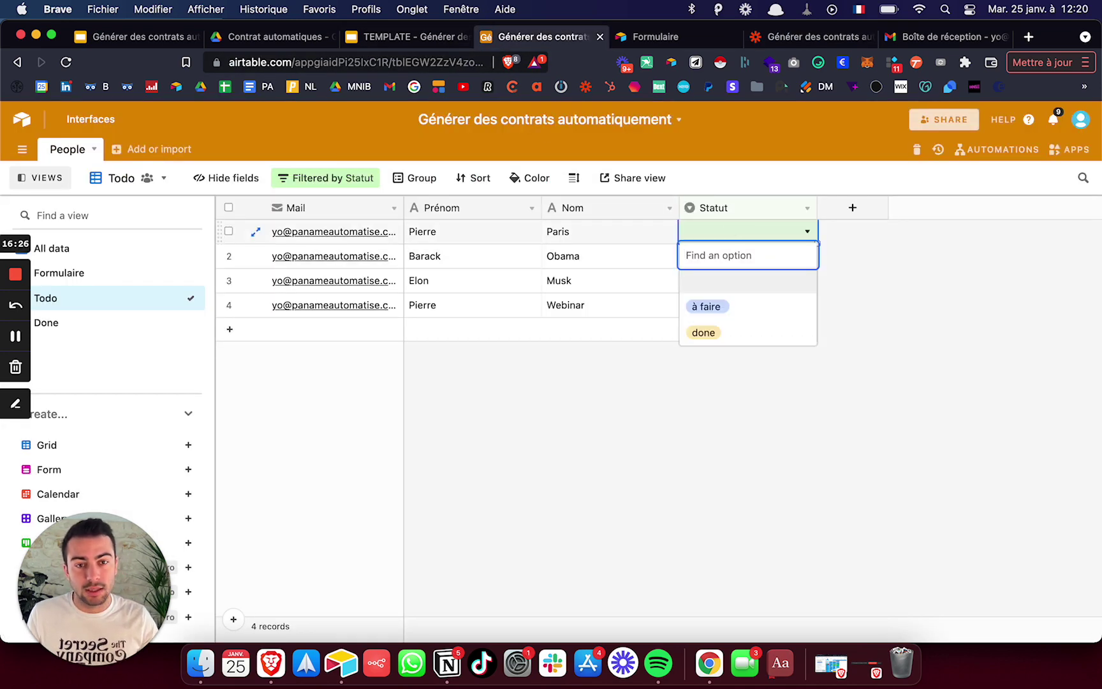
pyautogui.press('Return')
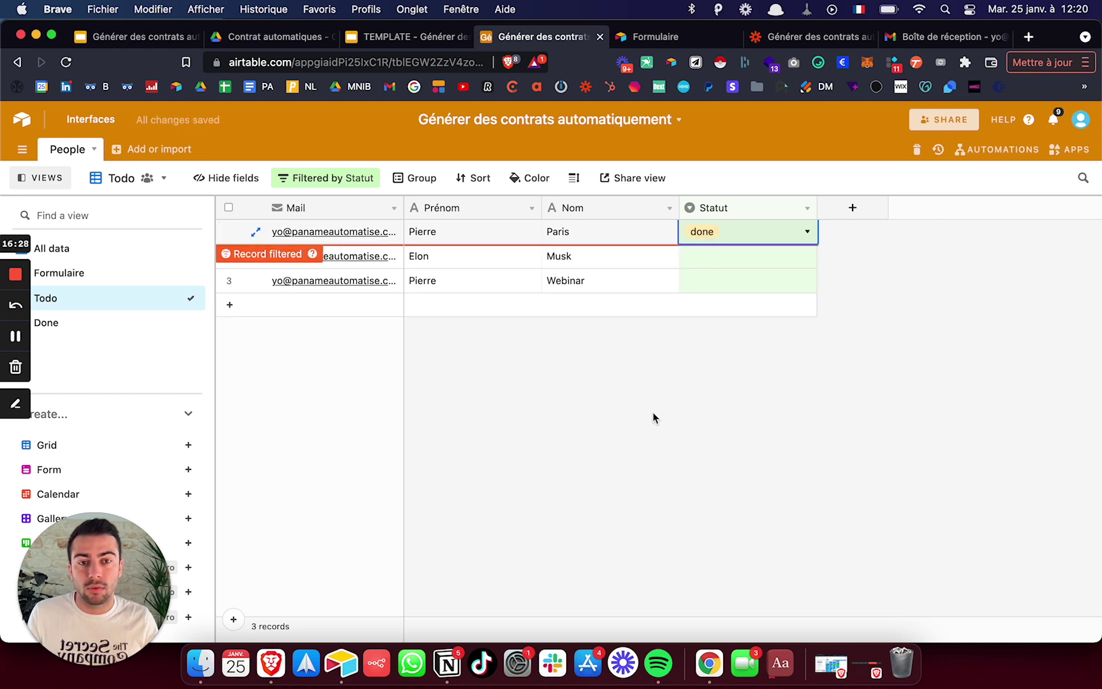
pyautogui.click(652, 412)
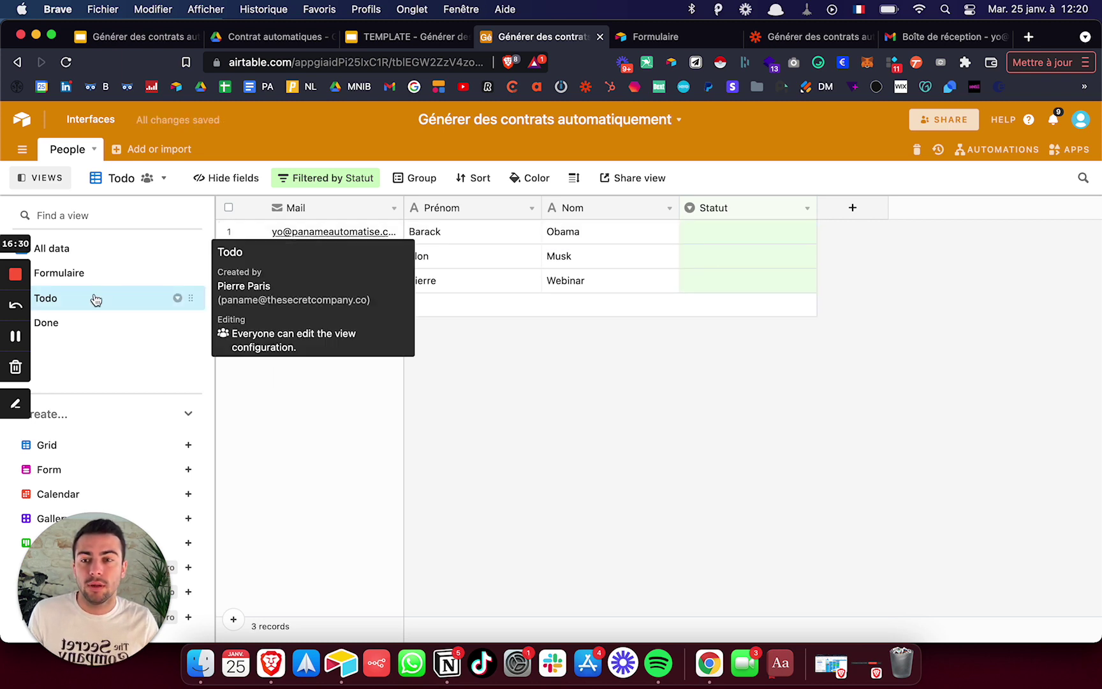
# - Switch to the All data view to see all four People records, then return to Zapier
pyautogui.click(78, 248)
pyautogui.doubleClick(77, 248)
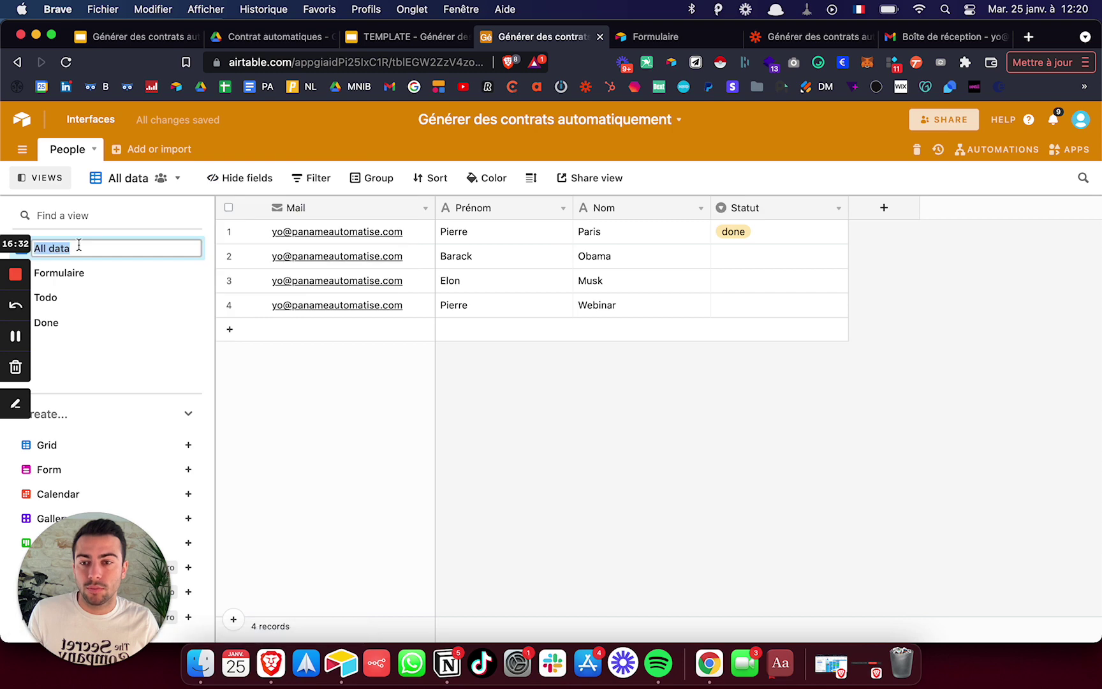
pyautogui.click(815, 35)
# - Set the Update Record step's Table to People
pyautogui.scroll(10, 356, 330)
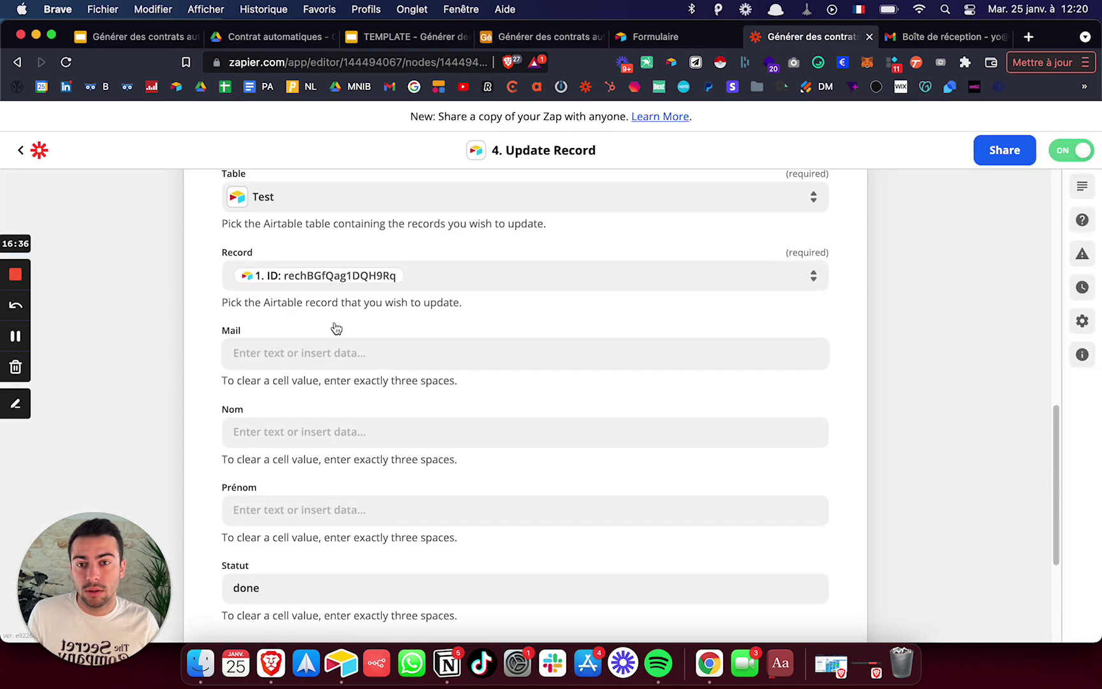
pyautogui.click(302, 402)
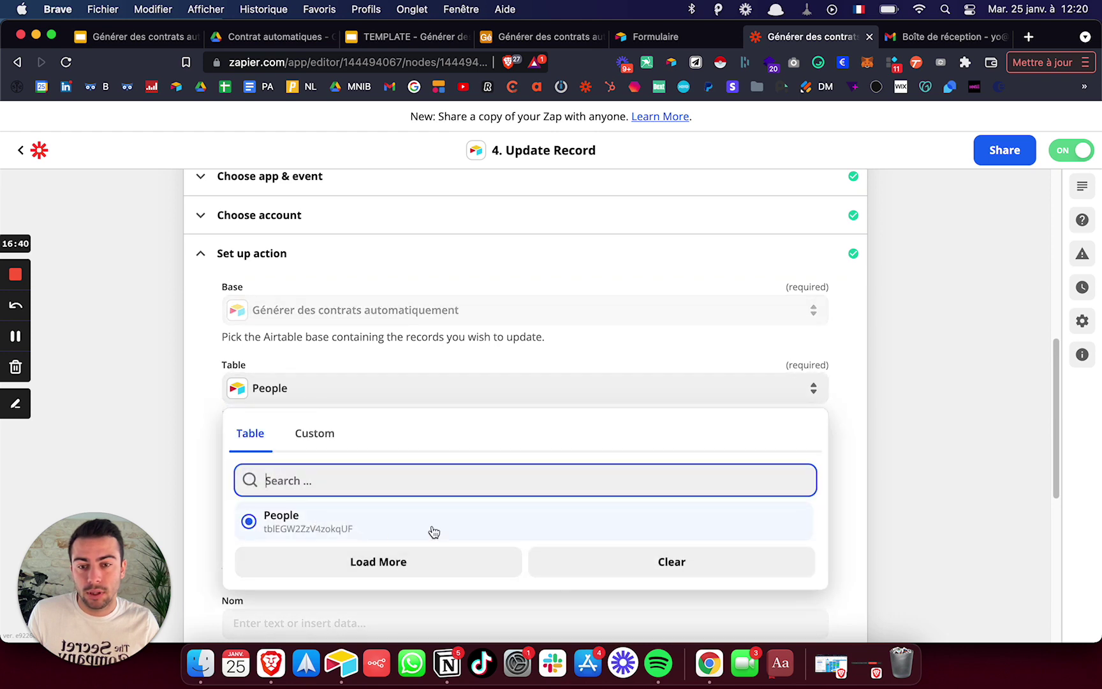
pyautogui.click(431, 530)
pyautogui.click(172, 409)
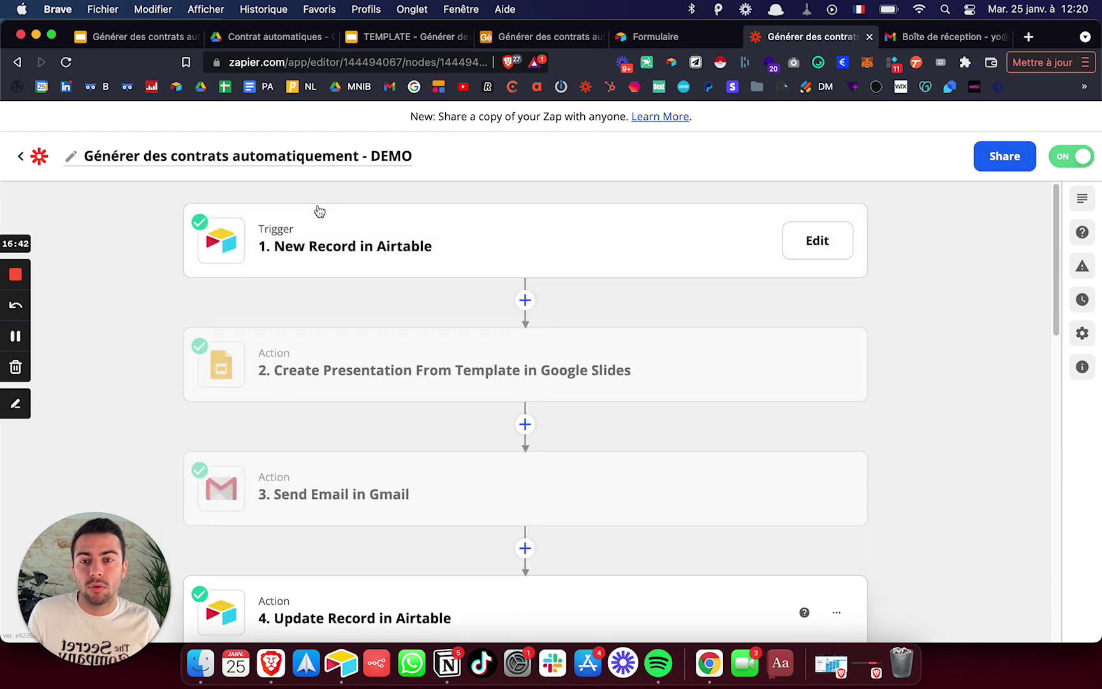
# - Set the New Record trigger's Table to People and go back to the Zaps list
pyautogui.doubleClick(276, 229)
pyautogui.click(271, 374)
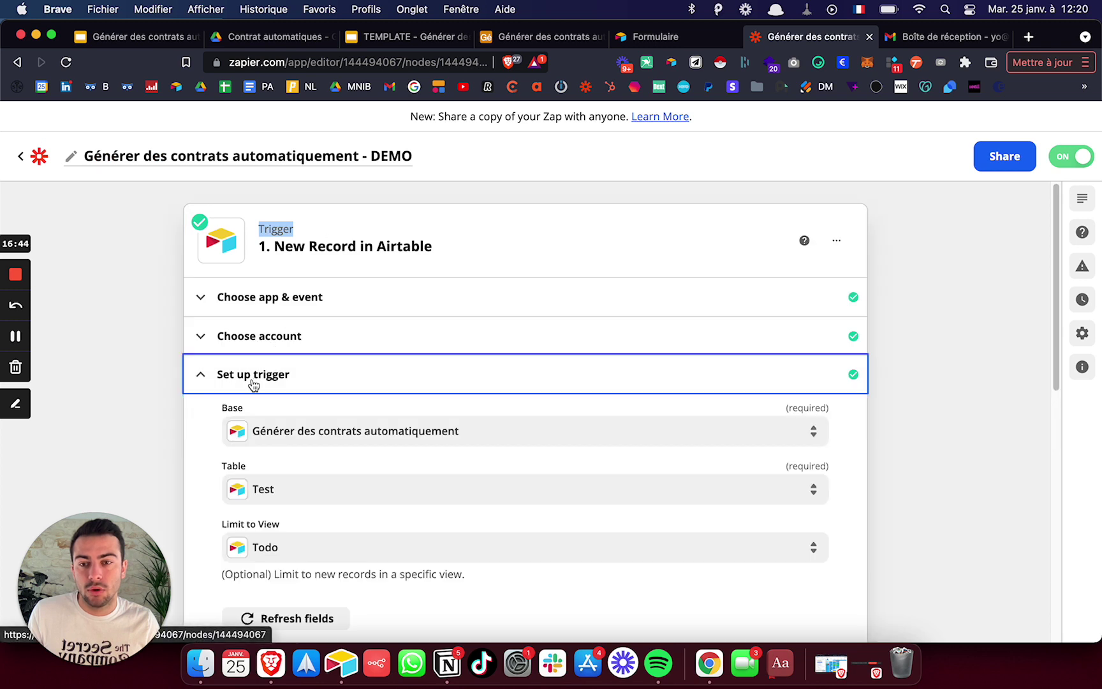
pyautogui.click(297, 493)
pyautogui.scroll(-2, 287, 574)
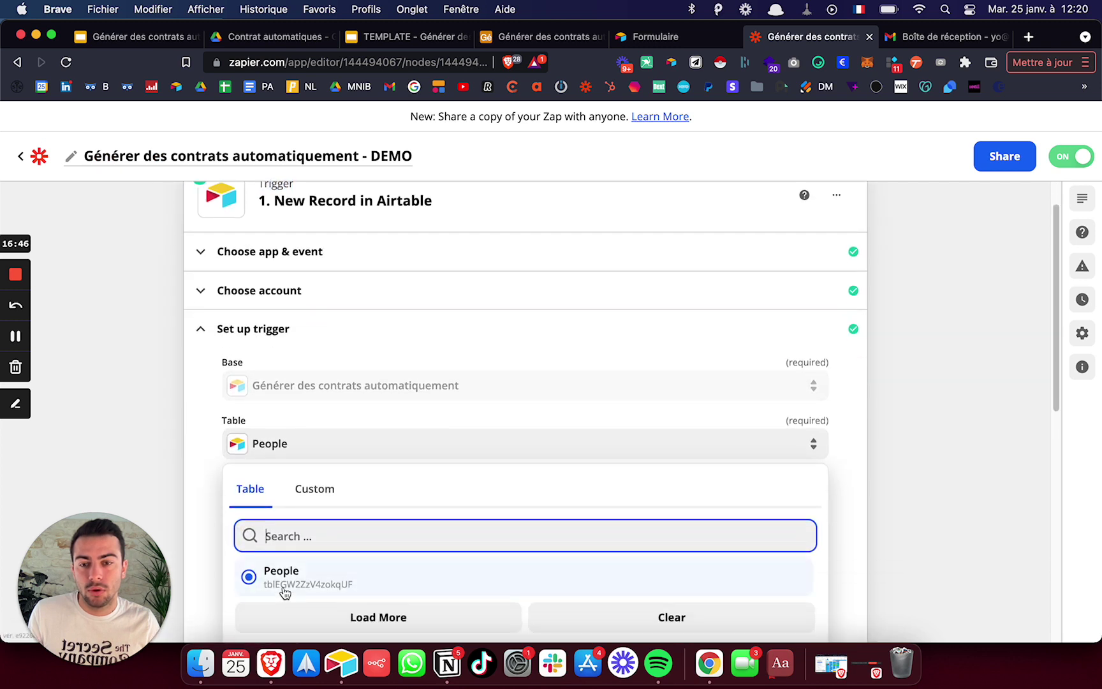
pyautogui.click(281, 590)
pyautogui.scroll(-1, 255, 459)
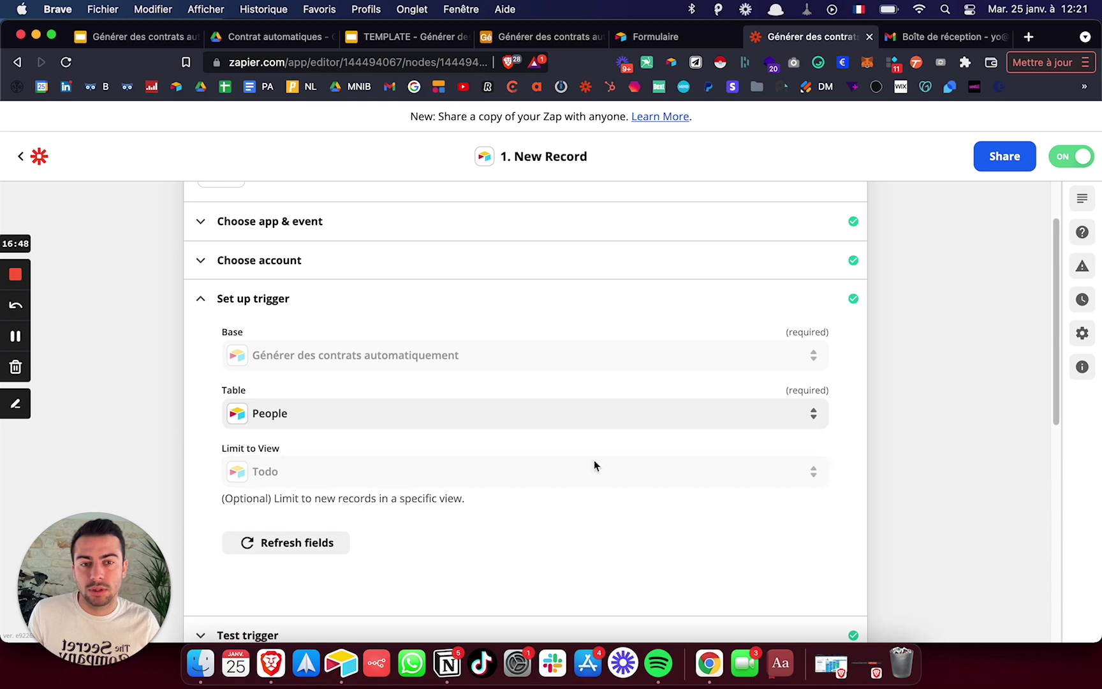
pyautogui.click(39, 158)
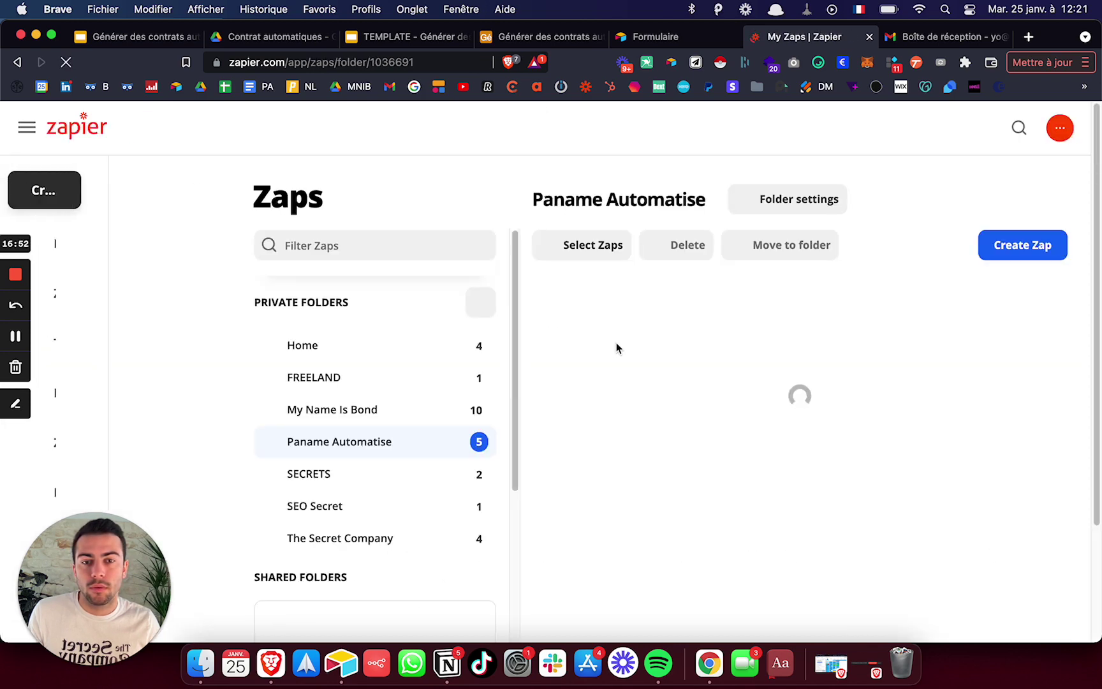
# - Check the Générer des contrats automatiquement - DEMO zap's history, which shows no runs, then go to the Gmail inbox
pyautogui.scroll(-3, 790, 386)
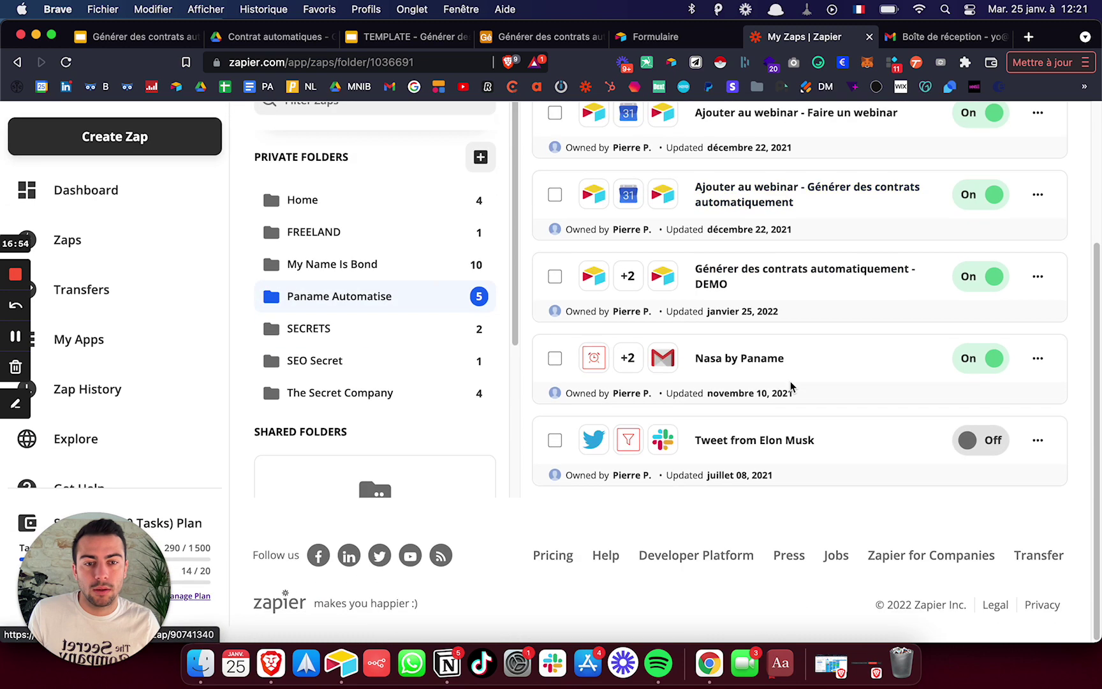
pyautogui.click(827, 271)
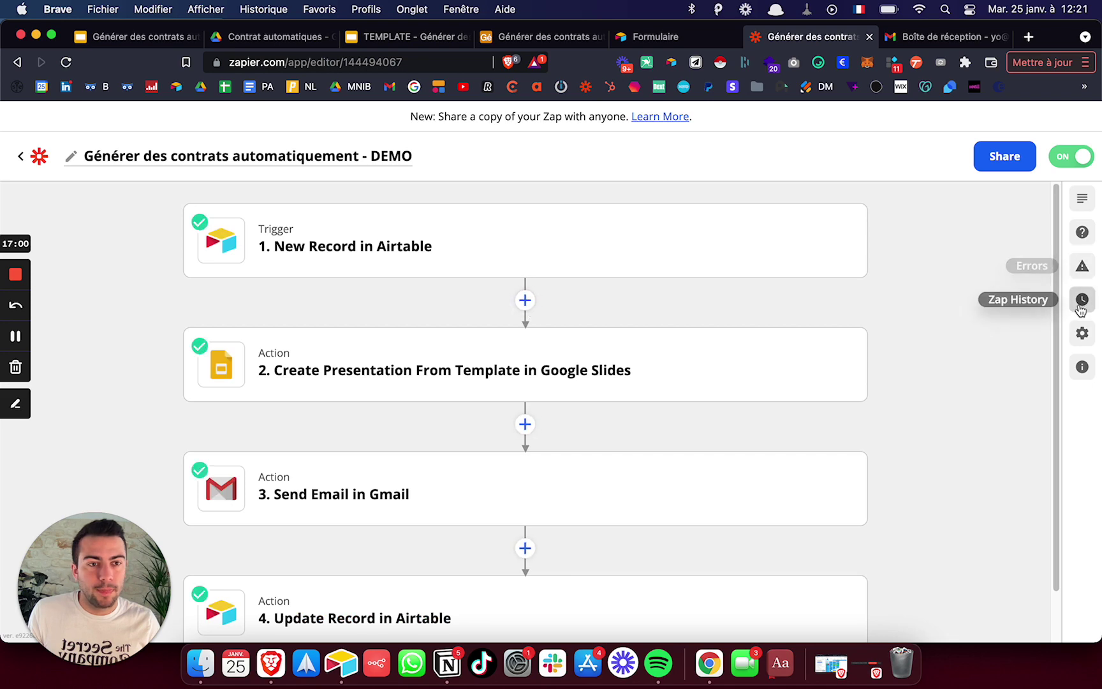
pyautogui.click(1083, 300)
pyautogui.scroll(-2, 610, 236)
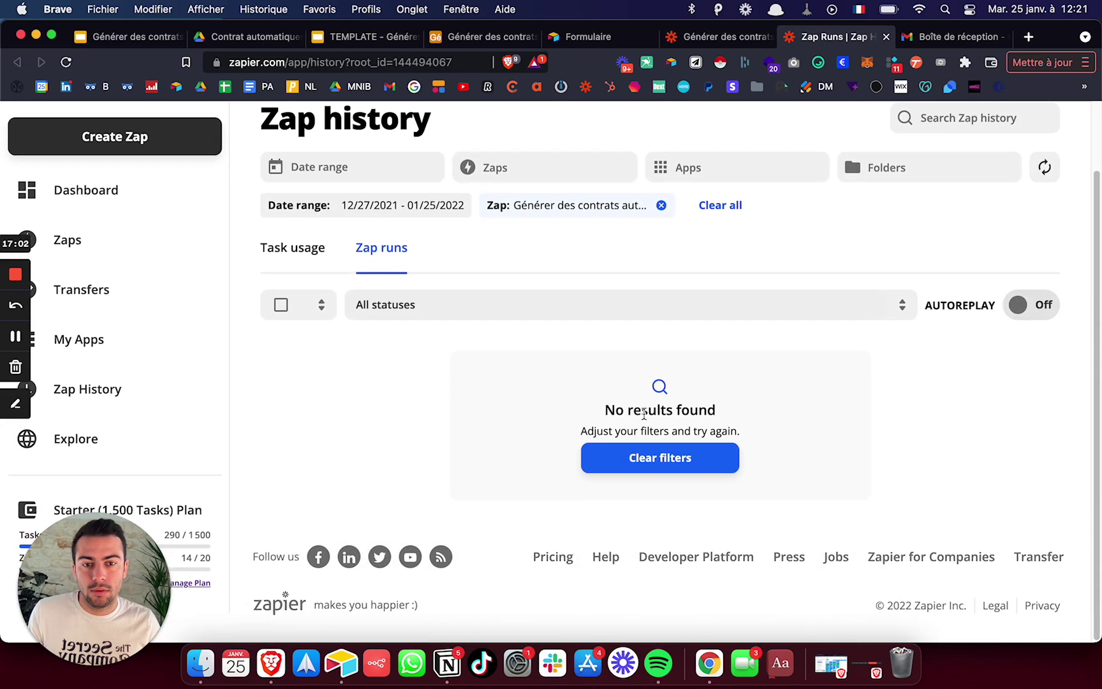
pyautogui.scroll(1, 610, 267)
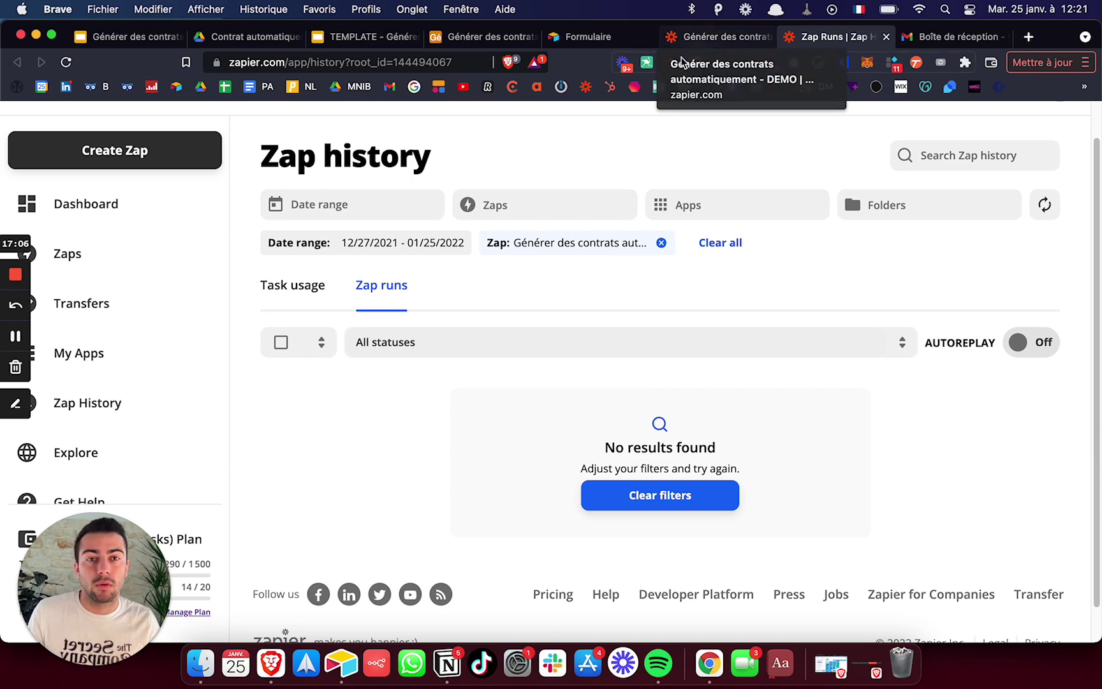
pyautogui.click(719, 40)
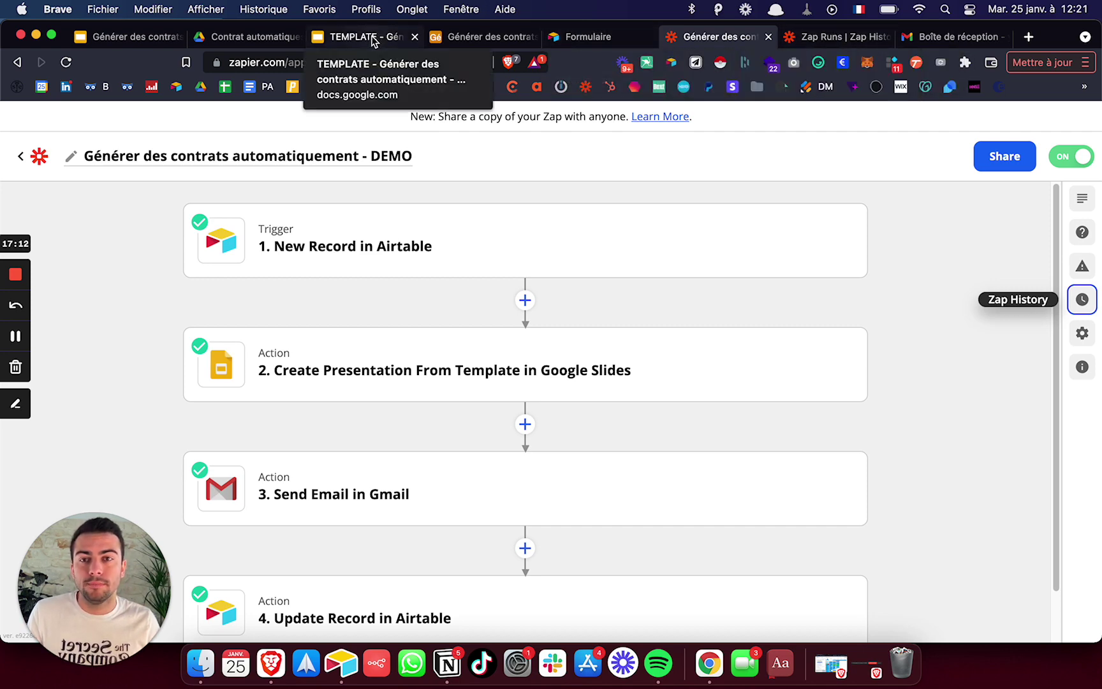
pyautogui.click(941, 37)
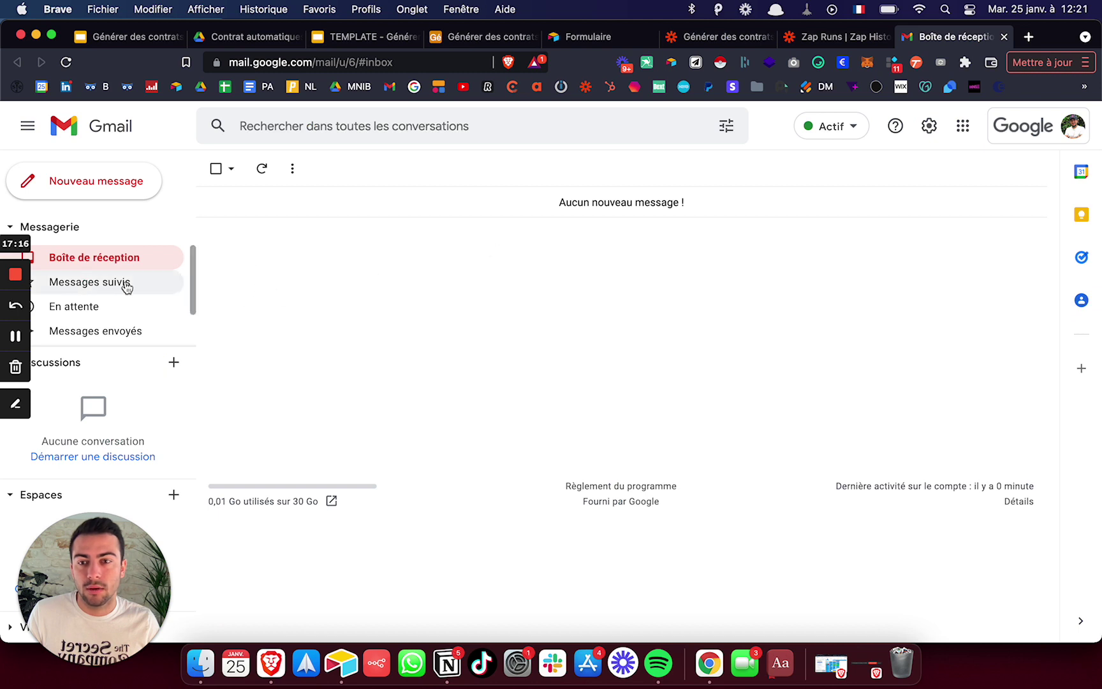
# - Search Gmail for 'contra', open 'Nouveau contrat disponible !' and follow its docs.google.com contract link
pyautogui.scroll(-2, 89, 287)
pyautogui.click(417, 129)
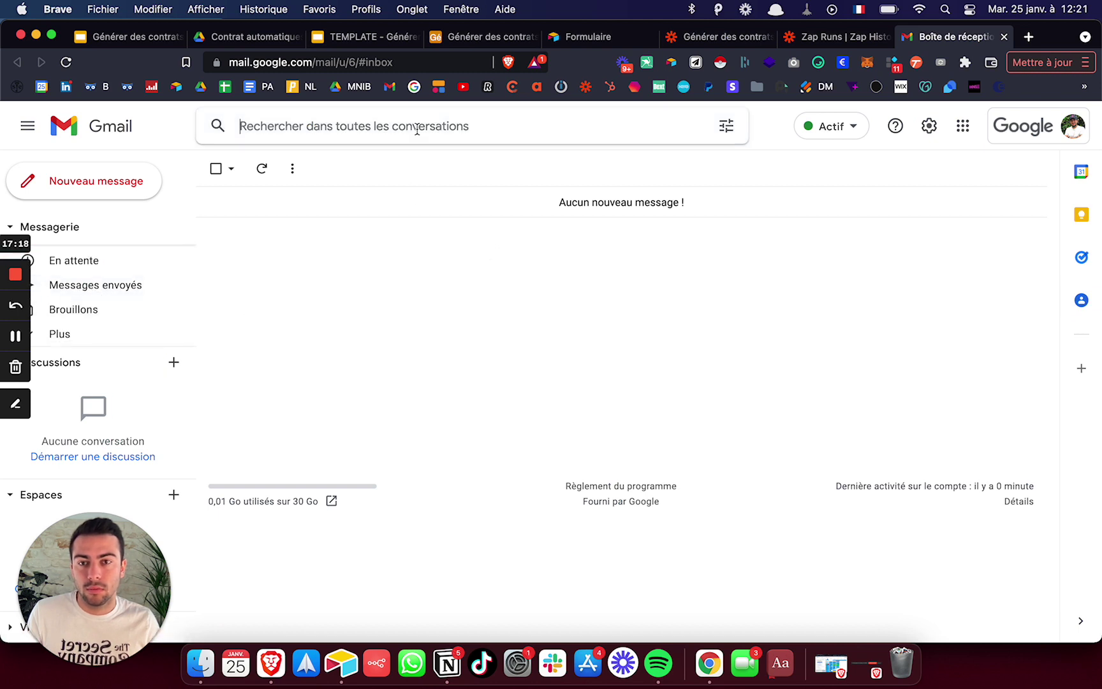
pyautogui.write('contra')
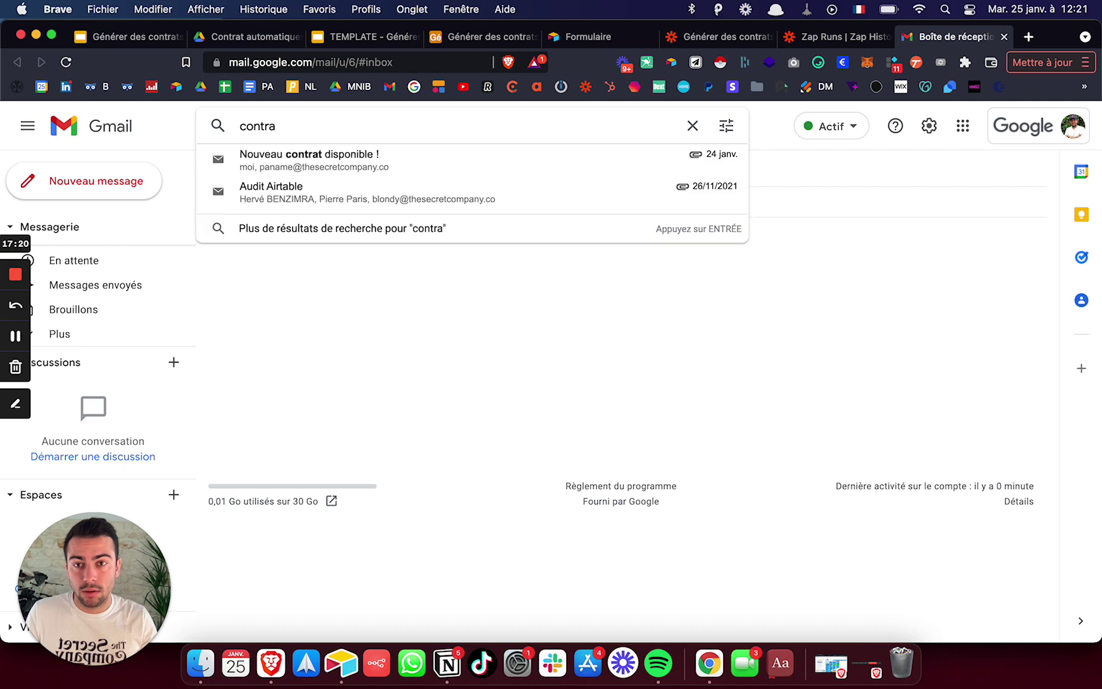
pyautogui.click(382, 159)
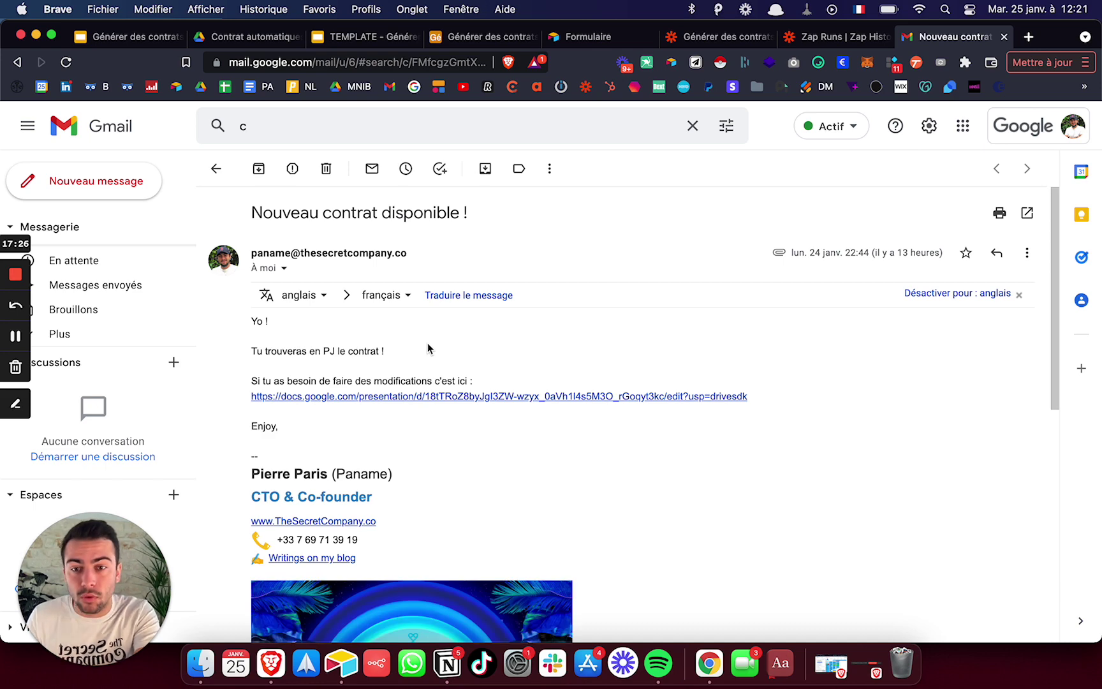
pyautogui.scroll(-1, 427, 347)
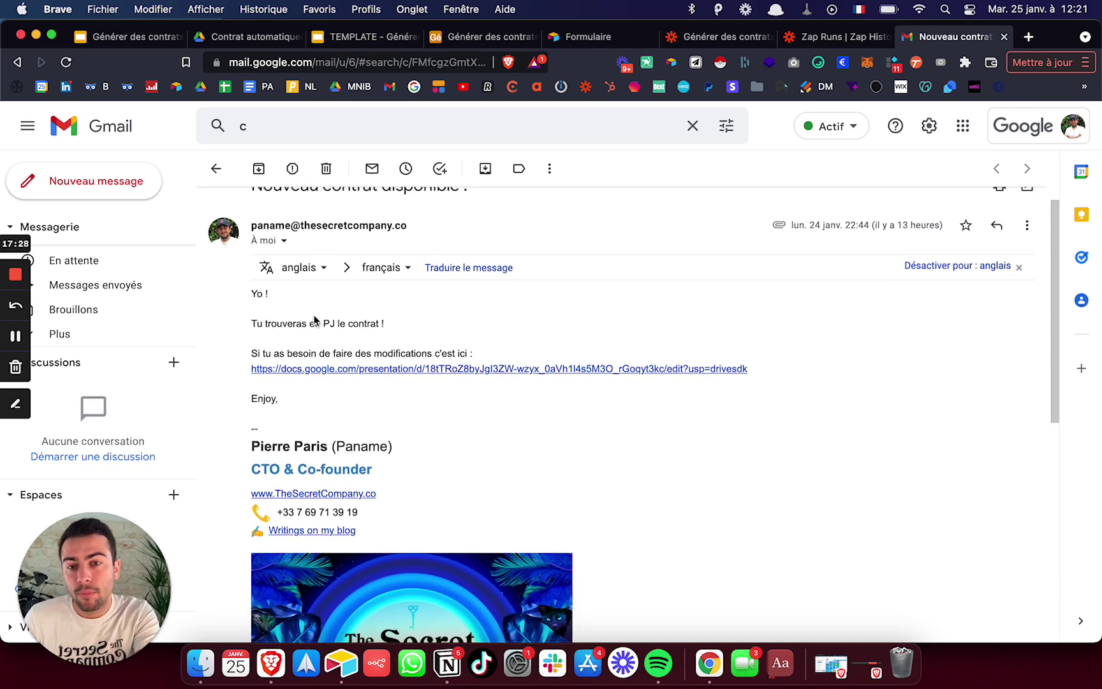
pyautogui.scroll(-1, 313, 315)
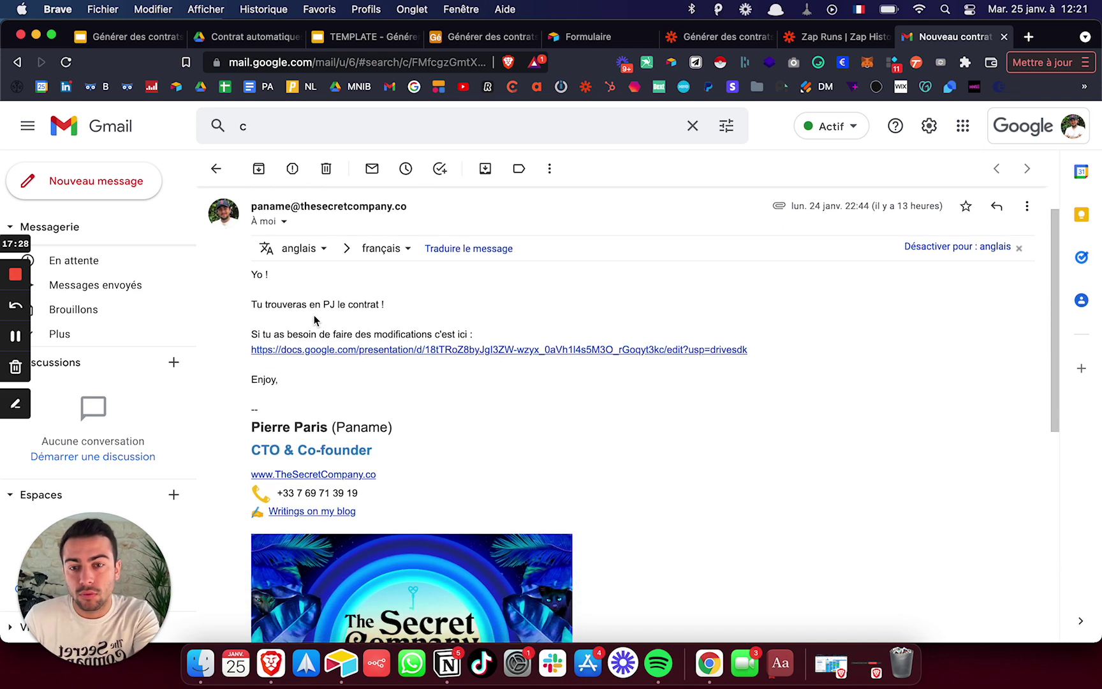
pyautogui.click(301, 354)
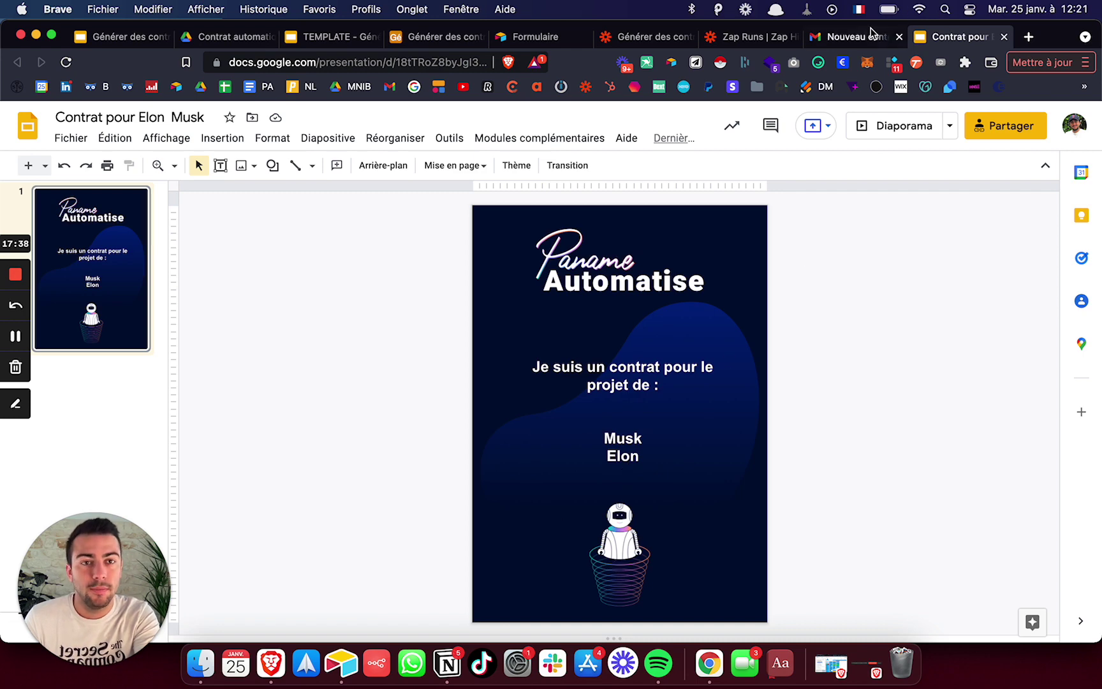
# - Back in the contract email, preview the attached contract PDF and close the preview
pyautogui.click(839, 37)
pyautogui.scroll(-10, 480, 286)
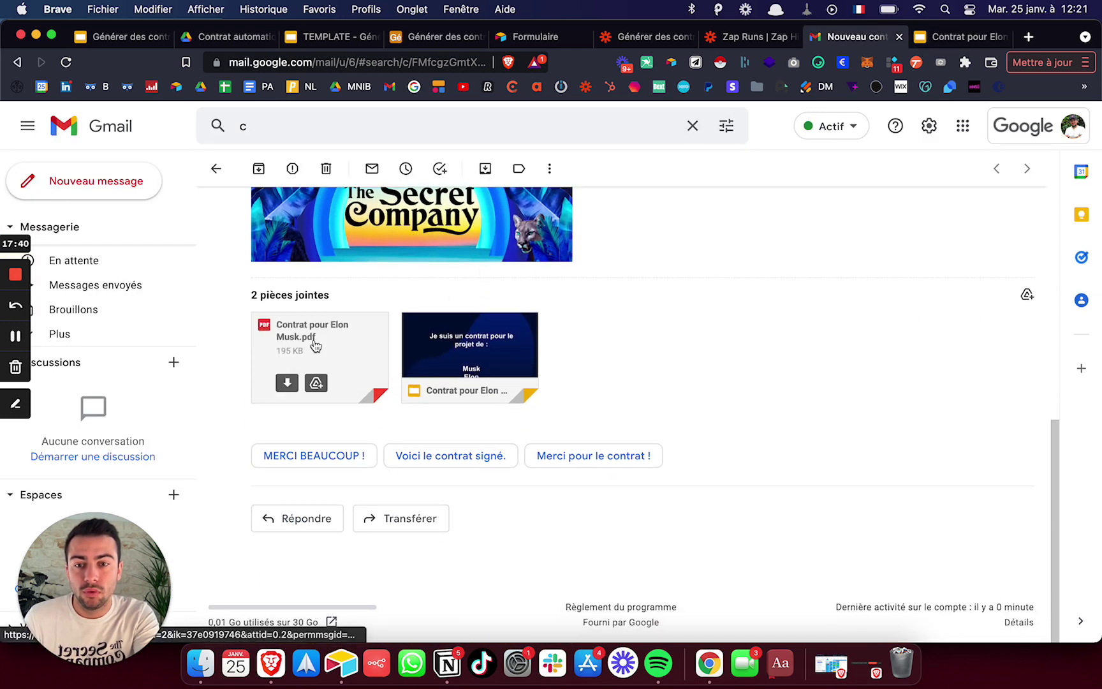
pyautogui.click(314, 345)
pyautogui.scroll(-3, 314, 345)
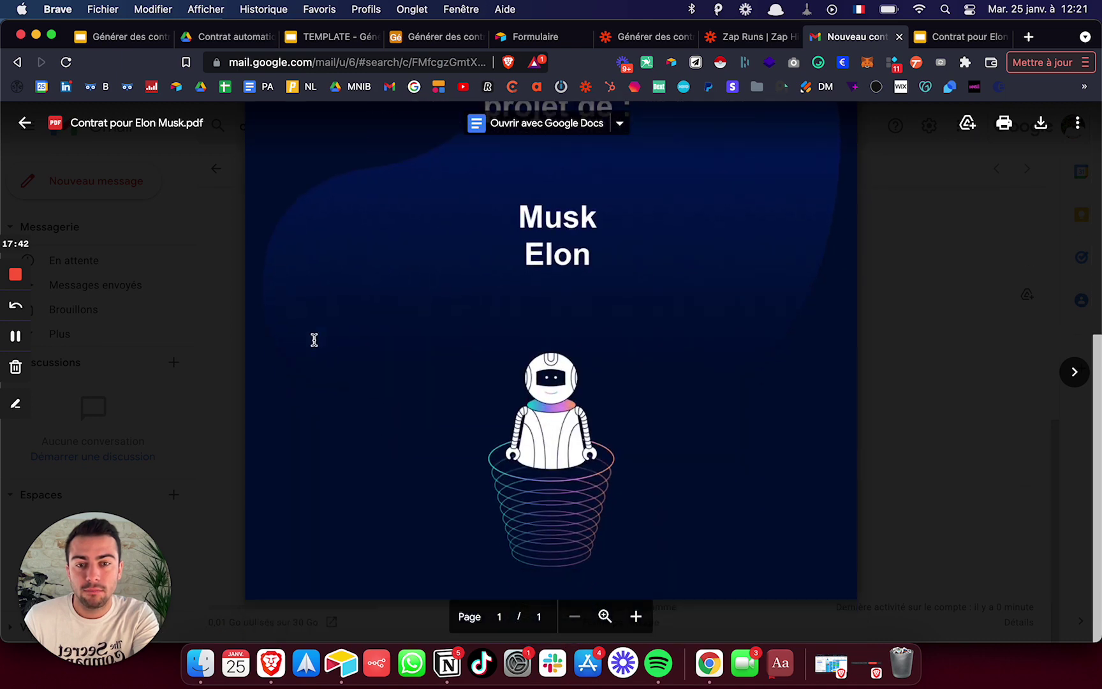
pyautogui.click(172, 313)
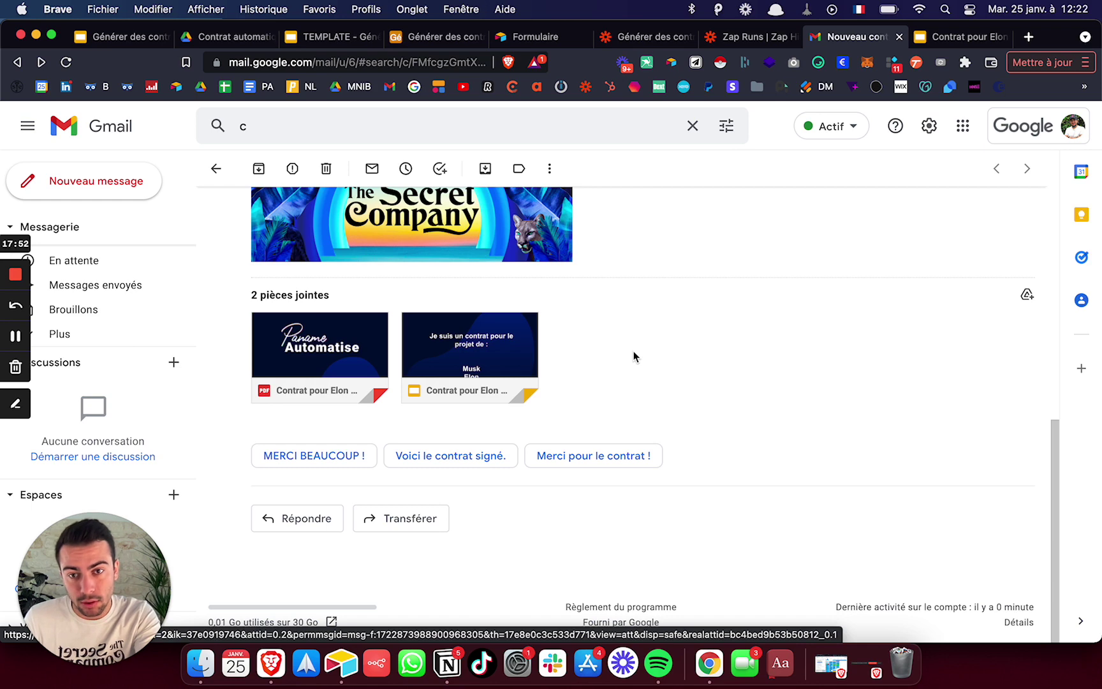
# - Switch to the Générer des contrats automatiquement Google Slides deck
pyautogui.scroll(10, 634, 350)
pyautogui.scroll(-1, 634, 350)
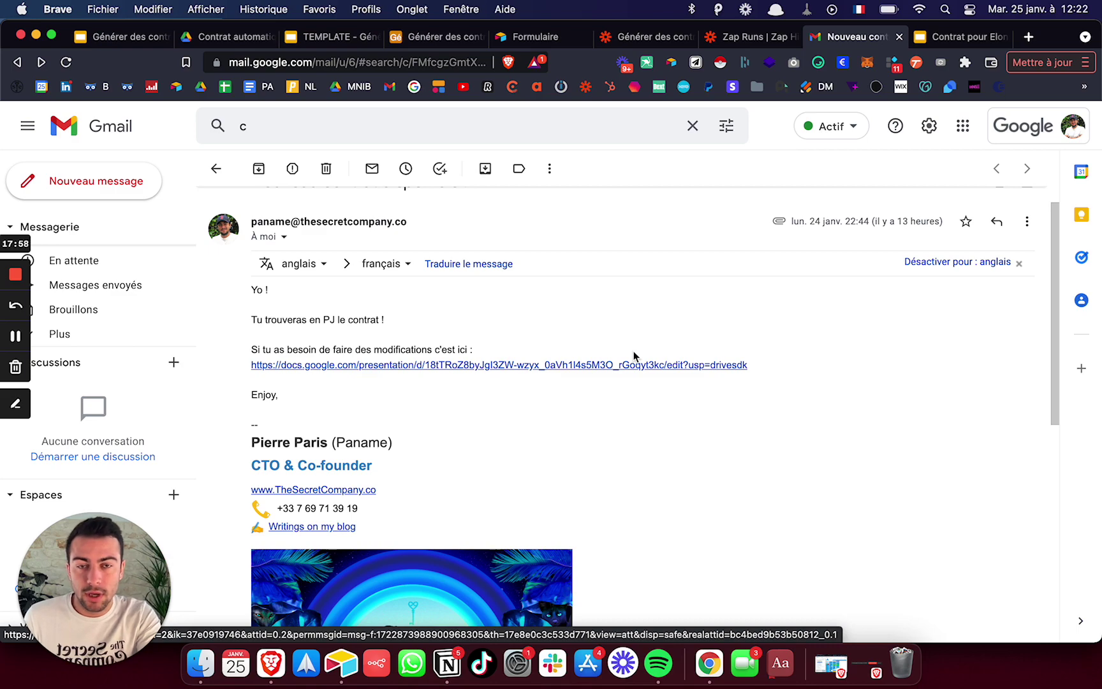
pyautogui.hotkey('ctrl', 'Up')
pyautogui.hotkey('ctrl', 'Up')
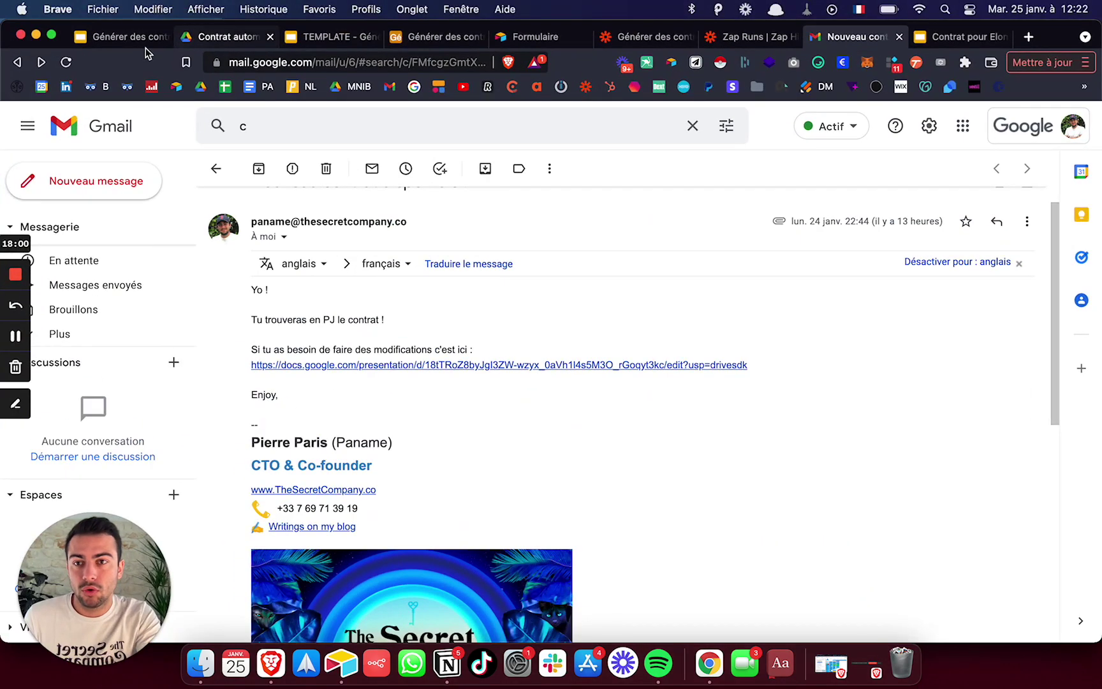
pyautogui.click(118, 38)
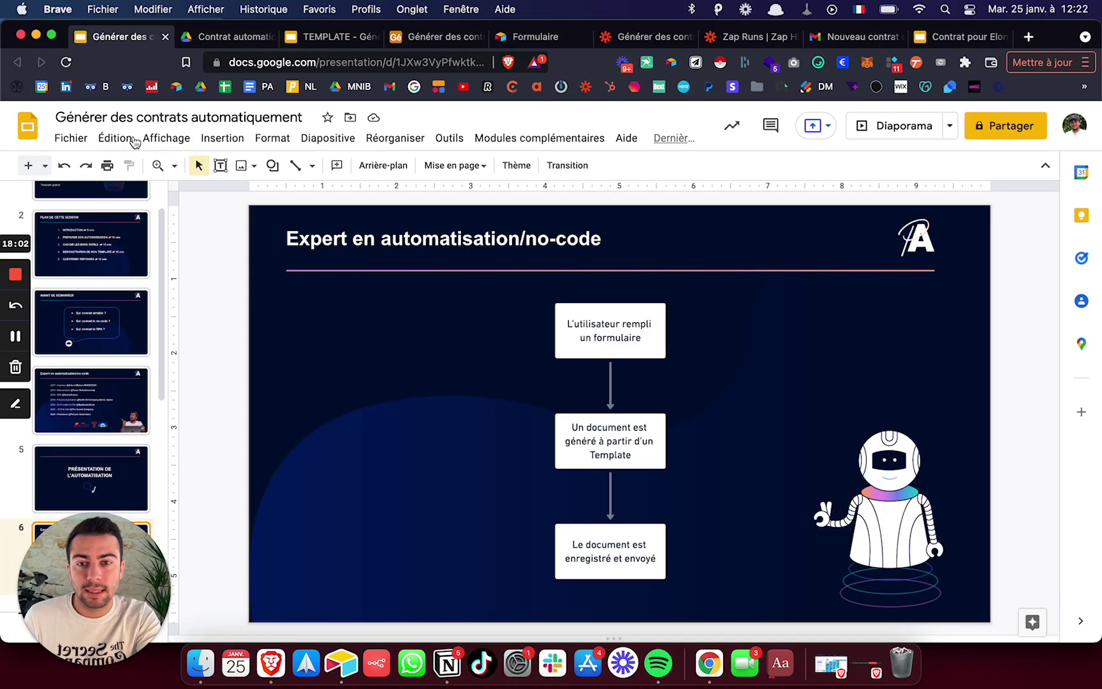
# - Launch the Générer des contrats automatiquement deck as a full-screen Diaporama slideshow
pyautogui.scroll(-3, 115, 404)
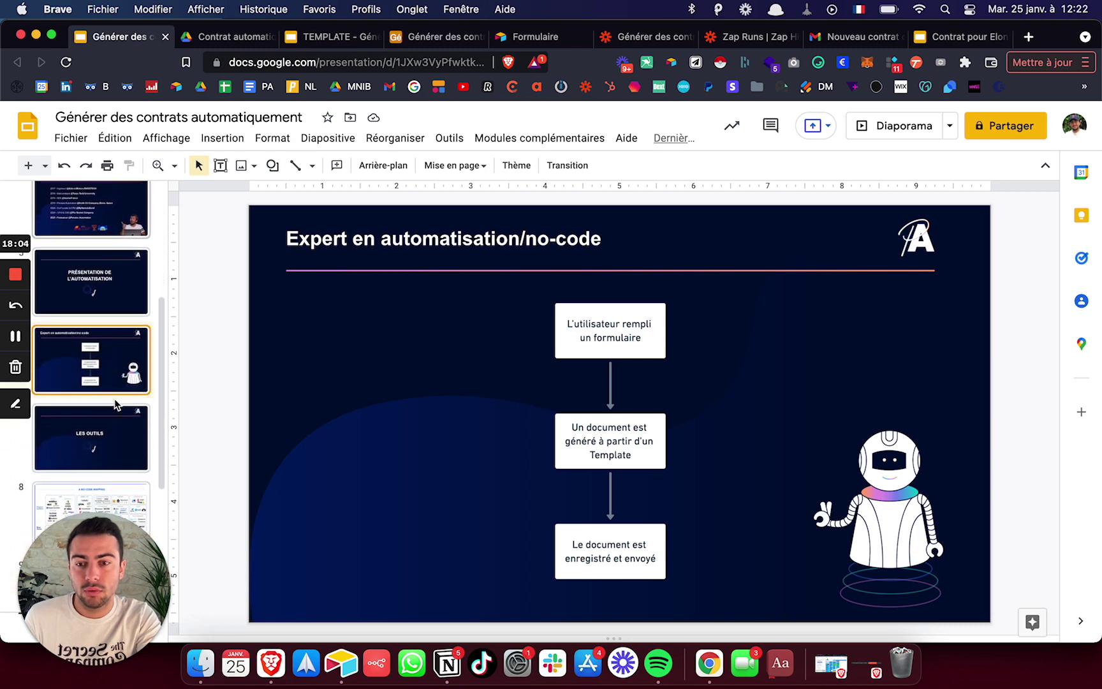
pyautogui.click(898, 127)
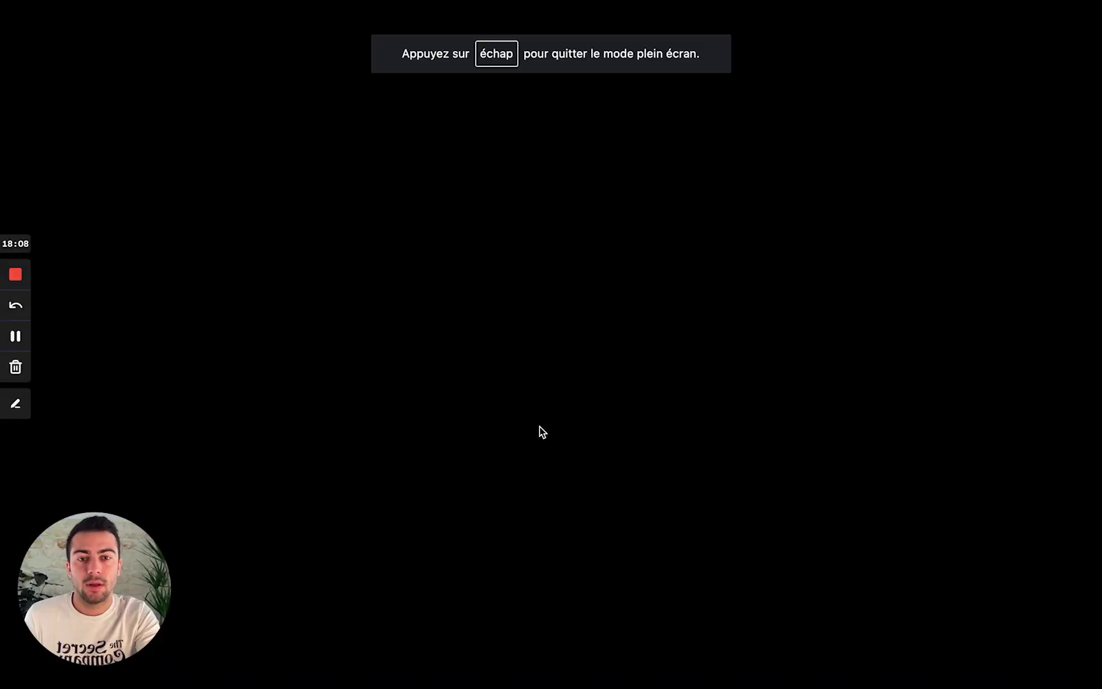